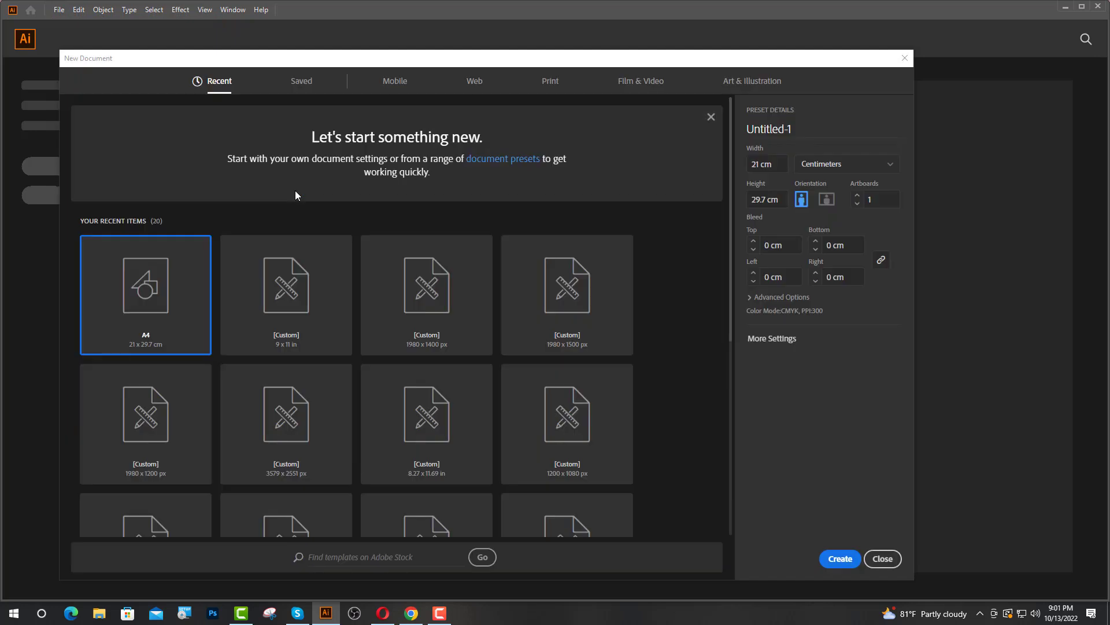
Create a document from the recent 9 x 11 in preset and draw a strokeless square about 0.77 in wide left of the artboard.
{"action": "double_click", "coordinate": [313, 314]}
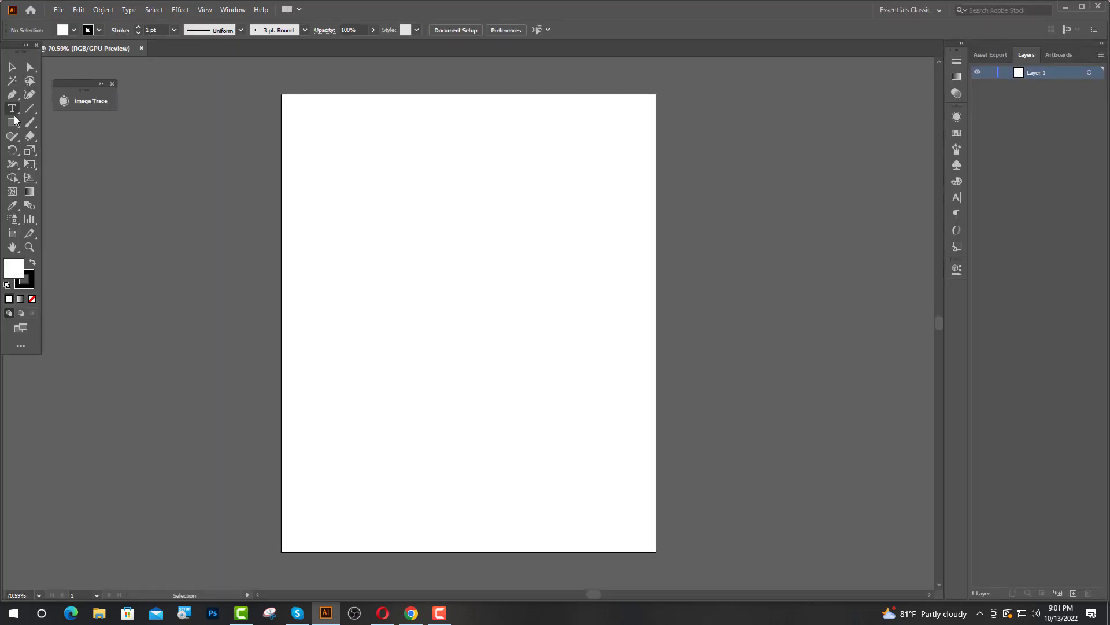
{"action": "mouse_move", "coordinate": [162, 101]}
{"action": "left_mouse_down"}
{"action": "mouse_move", "coordinate": [200, 139]}
{"action": "mouse_move", "coordinate": [223, 120]}
{"action": "left_mouse_up"}
{"action": "left_click", "coordinate": [100, 29]}
{"action": "left_click", "coordinate": [9, 54]}
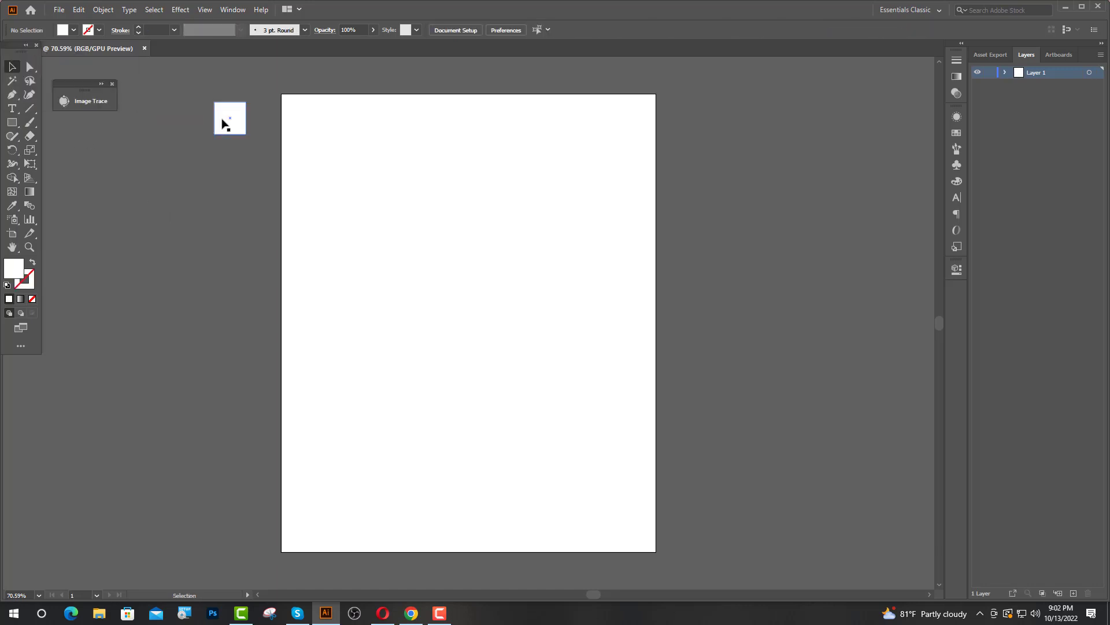
Fill the small square beside the artboard with the teal swatch.
{"action": "left_click", "coordinate": [958, 132]}
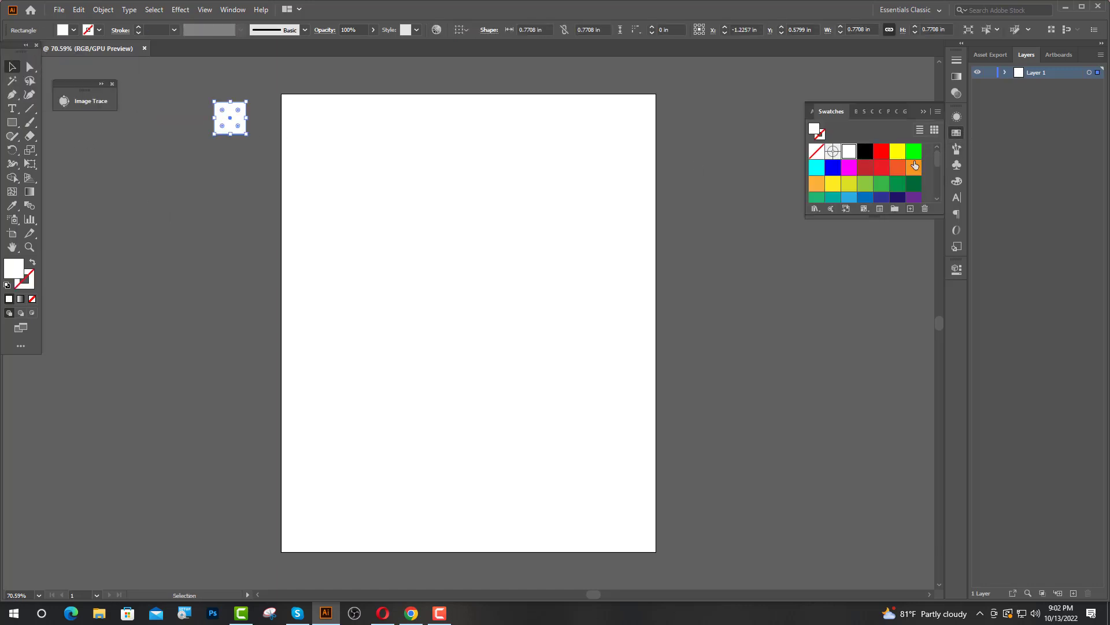
{"action": "left_click", "coordinate": [833, 198]}
{"action": "key", "text": "ctrl+shift+a"}
{"action": "left_click", "coordinate": [923, 112]}
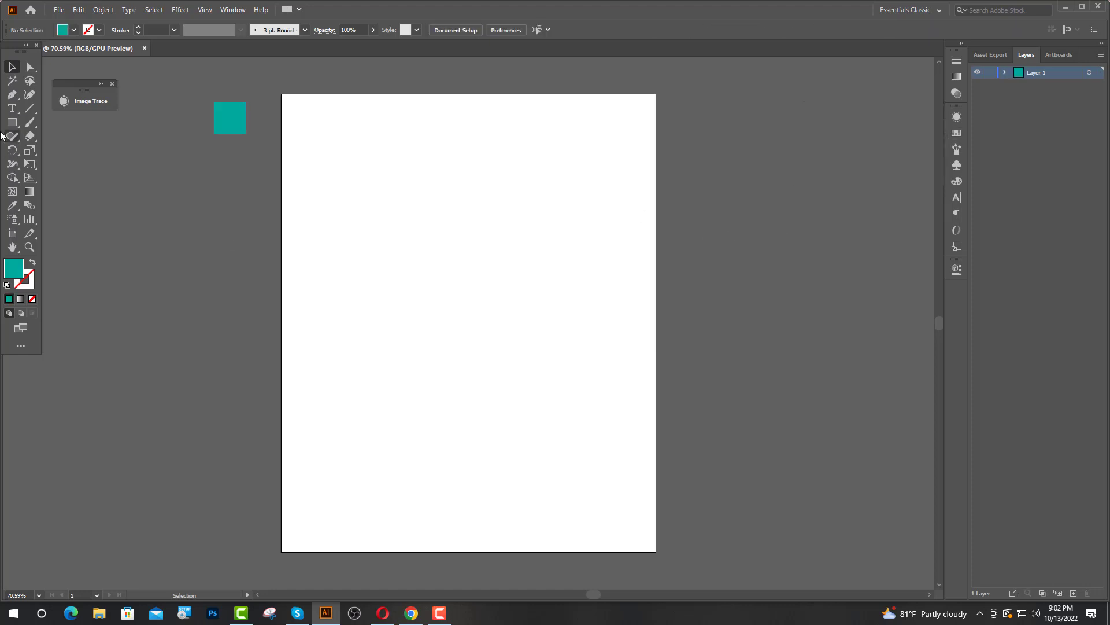
Draw a 9 x 11 in background rectangle covering the artboard, fill it with #000000 and lock it.
{"action": "mouse_move", "coordinate": [281, 94]}
{"action": "left_mouse_down"}
{"action": "mouse_move", "coordinate": [410, 274]}
{"action": "mouse_move", "coordinate": [656, 551]}
{"action": "left_mouse_up"}
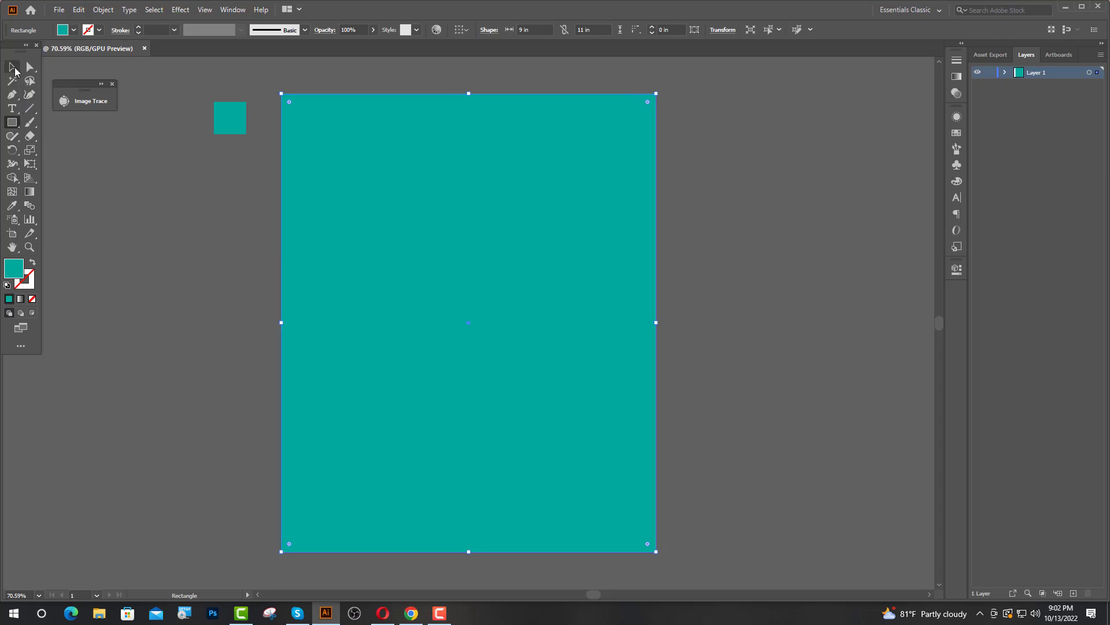
{"action": "left_click", "coordinate": [13, 68]}
{"action": "double_click", "coordinate": [15, 270]}
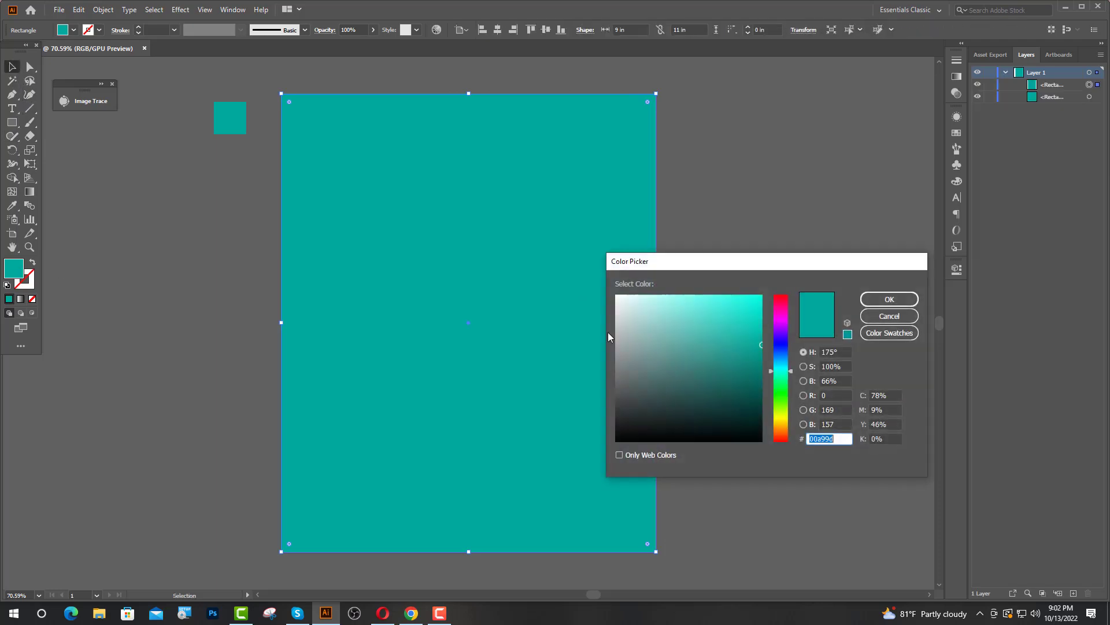
{"action": "type", "text": "000000"}
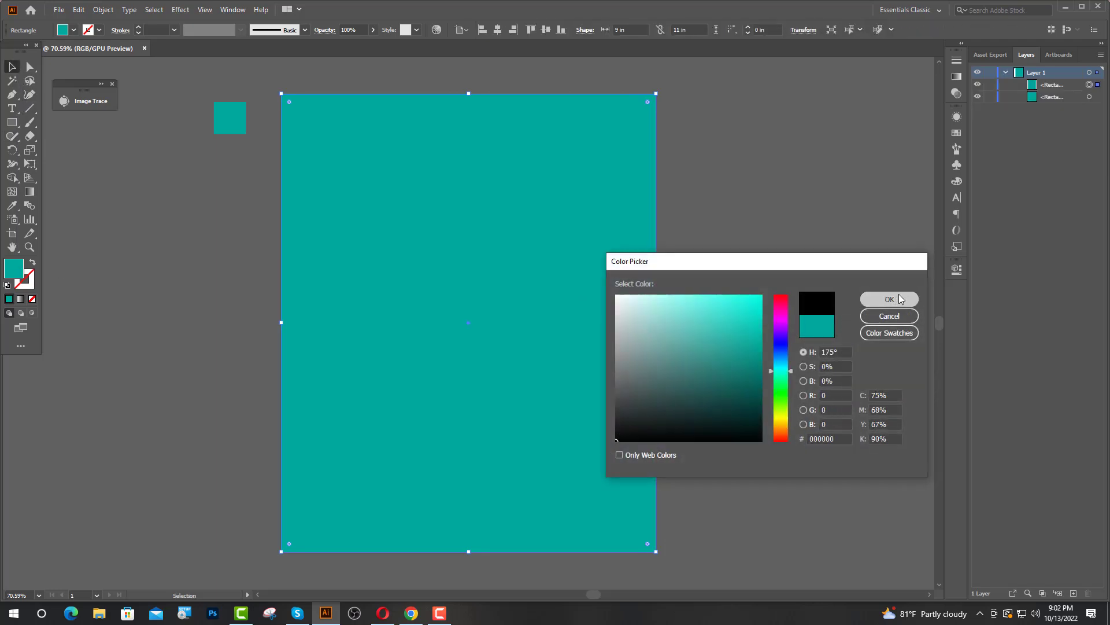
{"action": "left_click", "coordinate": [885, 298]}
{"action": "left_click", "coordinate": [991, 85]}
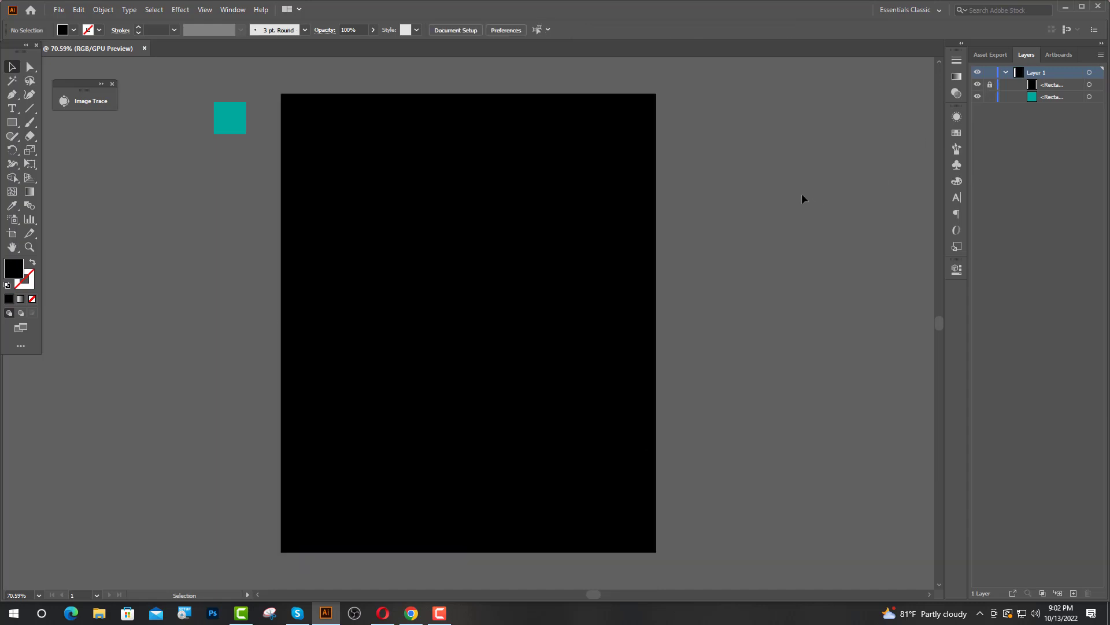
Draw a rectangle about 5.53 by 8.34 in on the black background with a white stroke and no fill.
{"action": "key", "text": "ctrl+minus"}
{"action": "left_click_drag", "start_coordinate": [373, 144], "coordinate": [591, 472]}
{"action": "left_click", "coordinate": [12, 67]}
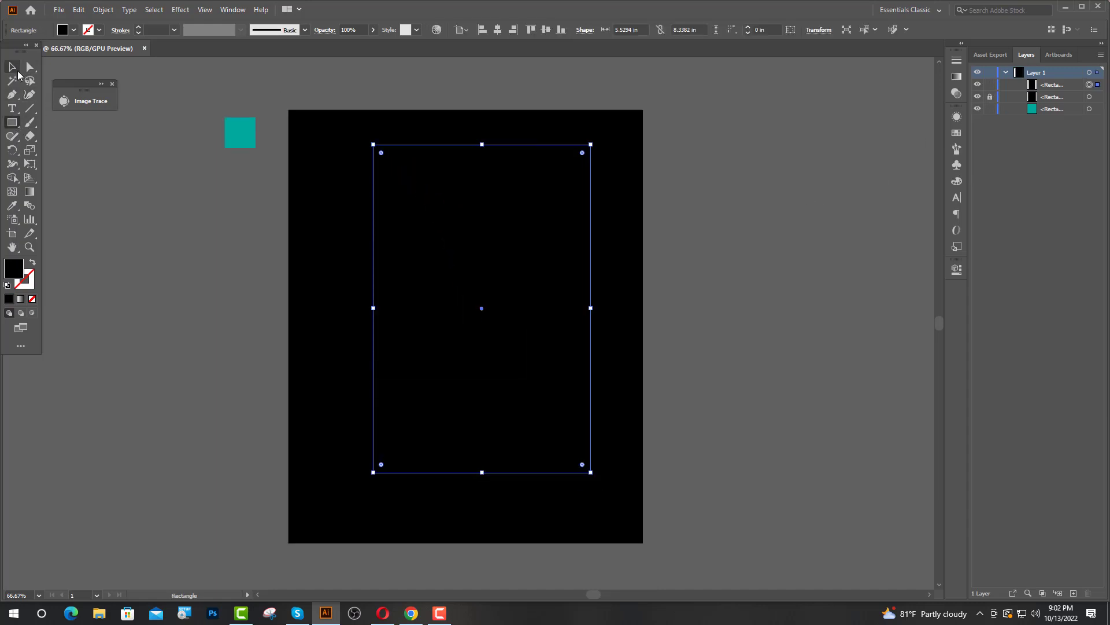
{"action": "left_click", "coordinate": [73, 30]}
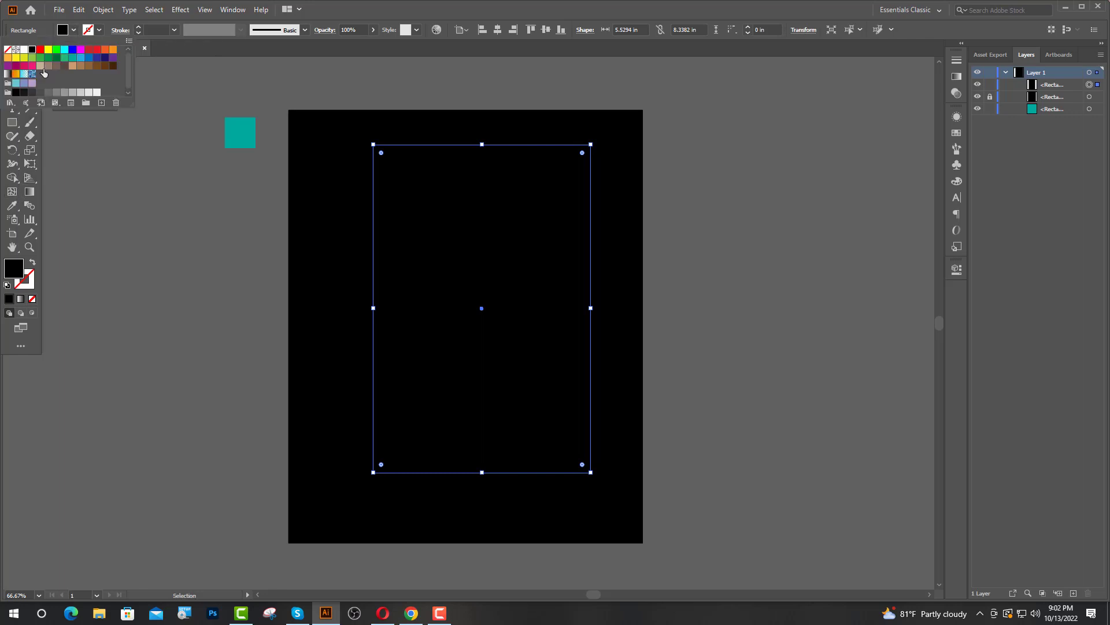
{"action": "left_click", "coordinate": [25, 50]}
{"action": "key", "text": "Escape"}
{"action": "key", "text": "shift+x"}
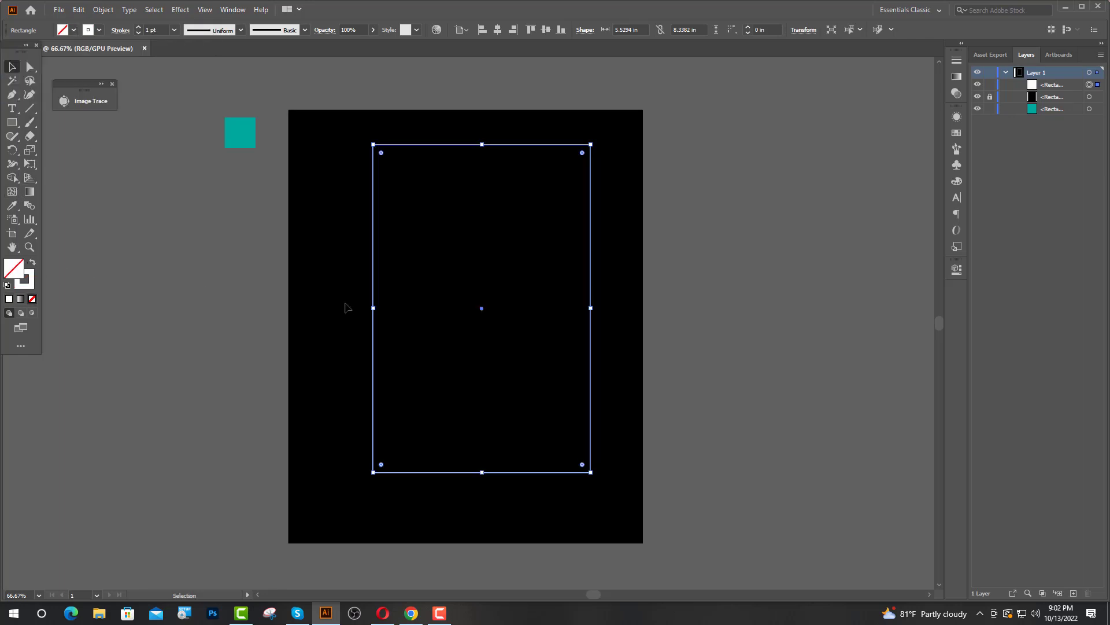
Set the white rectangle's stroke weight to 5 pt and centre it horizontally on the artboard.
{"action": "left_click", "coordinate": [139, 28]}
{"action": "left_click", "coordinate": [138, 28]}
{"action": "left_click", "coordinate": [139, 27]}
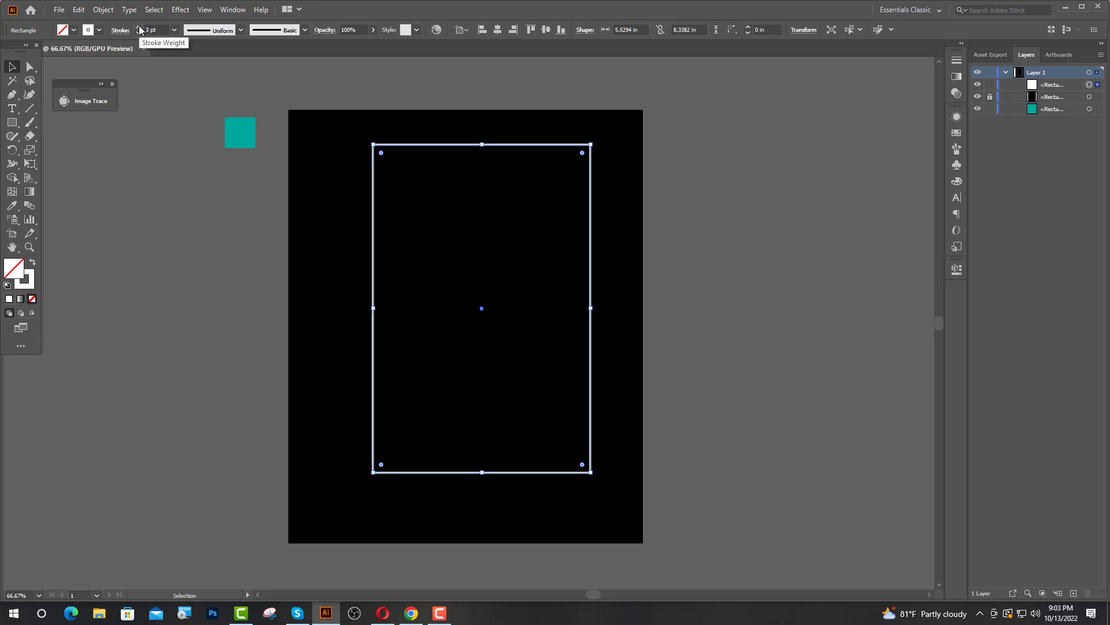
{"action": "left_click", "coordinate": [139, 28]}
{"action": "left_click", "coordinate": [551, 233]}
{"action": "left_click_drag", "start_coordinate": [643, 300], "coordinate": [644, 300]}
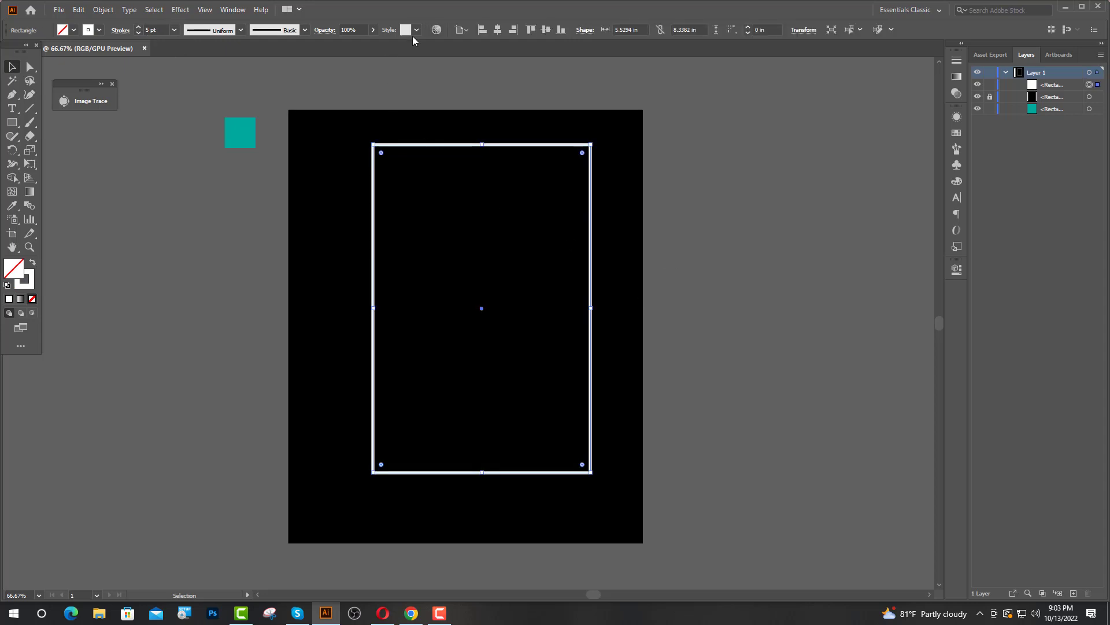
{"action": "left_click", "coordinate": [497, 30]}
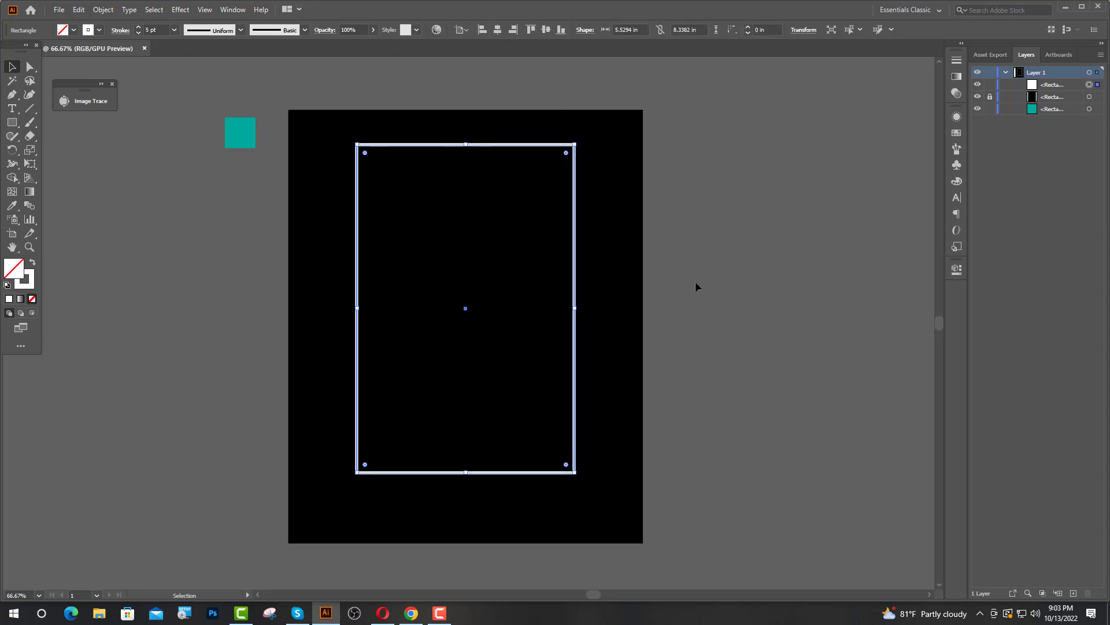
Expand the white frame with both Fill and Stroke included.
{"action": "left_click", "coordinate": [105, 10]}
{"action": "left_click", "coordinate": [149, 146]}
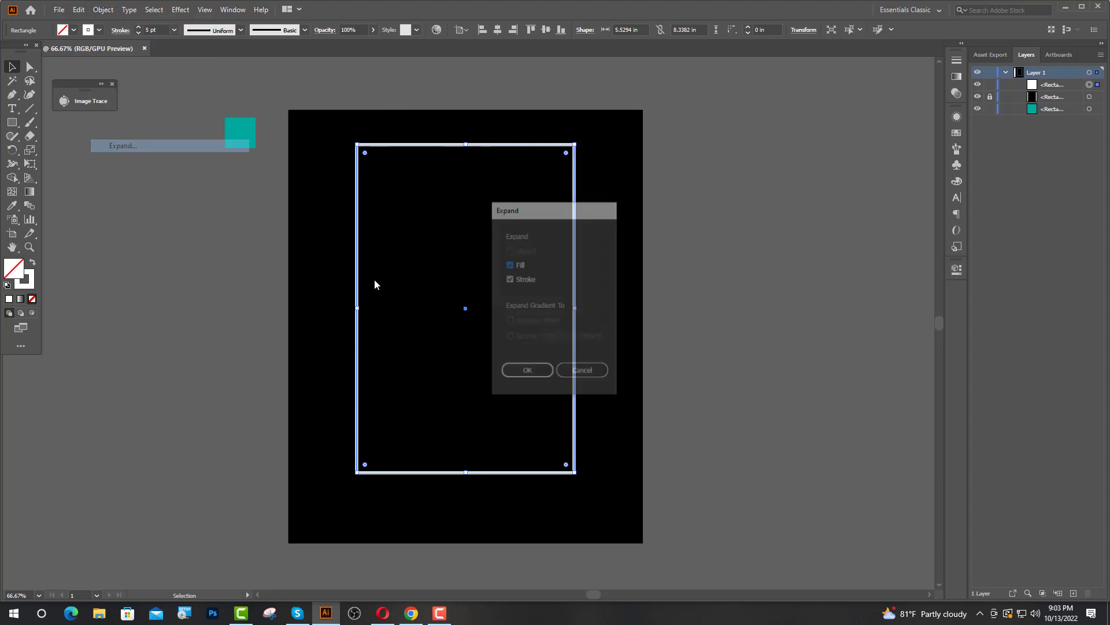
{"action": "left_click", "coordinate": [528, 370]}
{"action": "left_click", "coordinate": [778, 269]}
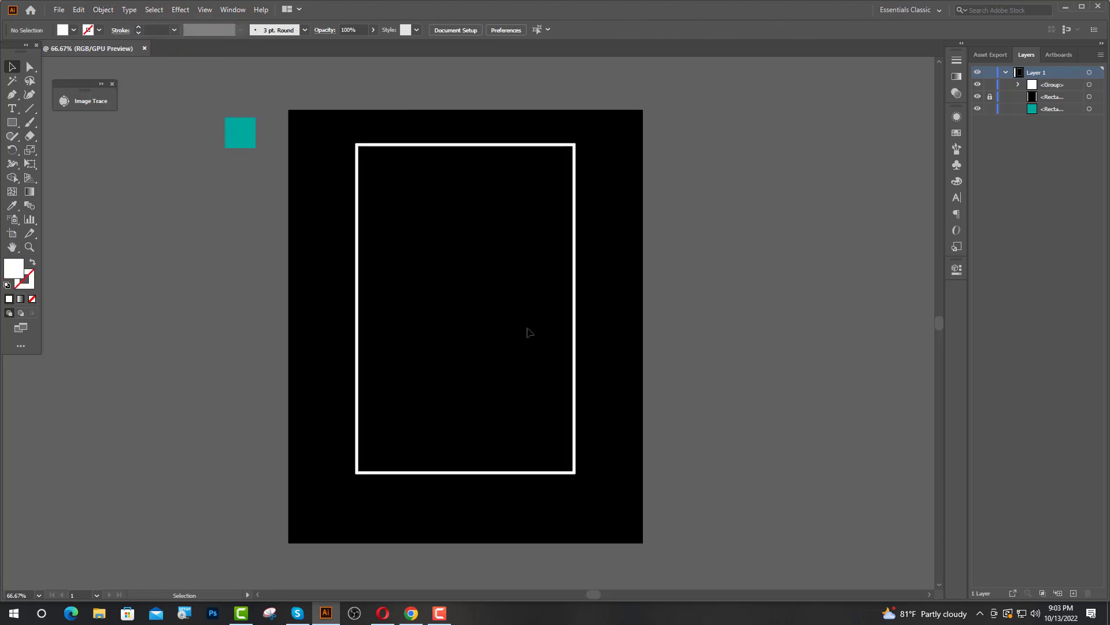
Draw a solid white block about 2.53 by 0.55 in over the middle of the frame's top edge.
{"action": "scroll", "coordinate": [530, 332], "scroll_direction": "up", "scroll_amount": 1}
{"action": "left_click_drag", "start_coordinate": [576, 330], "coordinate": [576, 343]}
{"action": "key", "text": "m"}
{"action": "mouse_move", "coordinate": [379, 141]}
{"action": "left_mouse_down"}
{"action": "mouse_move", "coordinate": [451, 179]}
{"action": "mouse_move", "coordinate": [476, 161]}
{"action": "mouse_move", "coordinate": [482, 175]}
{"action": "left_mouse_up"}
{"action": "key", "text": "v"}
{"action": "scroll", "coordinate": [658, 224], "scroll_direction": "up", "scroll_amount": 4}
{"action": "scroll", "coordinate": [463, 234], "scroll_direction": "up", "scroll_amount": 2}
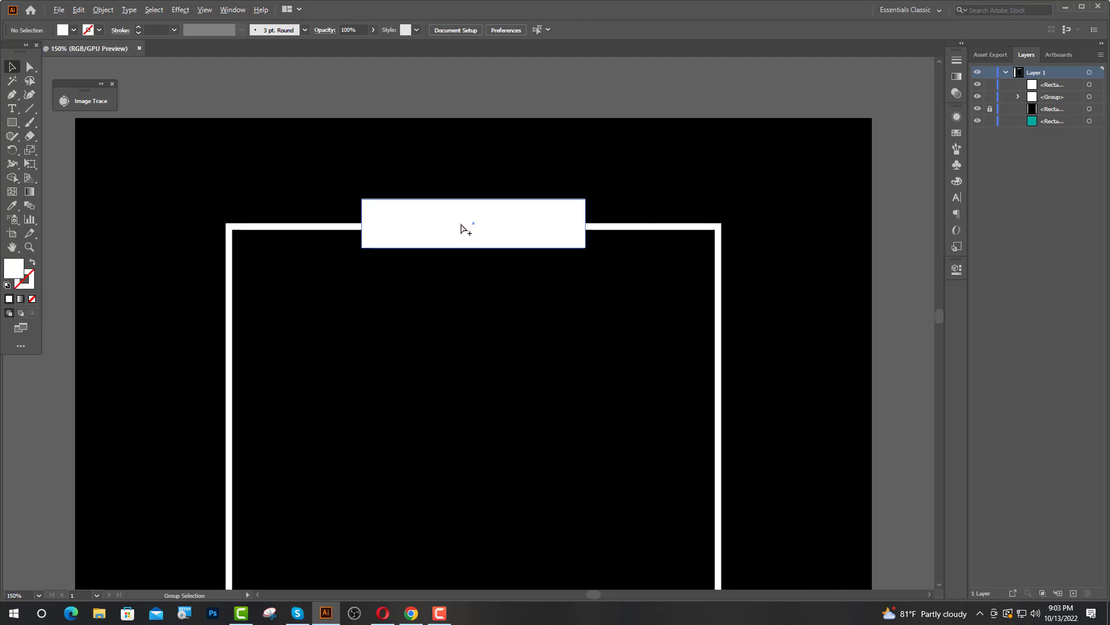
Duplicate the white block onto the frame's bottom edge, directly below the original.
{"action": "scroll", "coordinate": [637, 245], "scroll_direction": "down", "scroll_amount": 2}
{"action": "scroll", "coordinate": [637, 245], "scroll_direction": "down", "scroll_amount": 3}
{"action": "left_click_drag", "start_coordinate": [579, 176], "coordinate": [568, 501]}
{"action": "scroll", "coordinate": [569, 501], "scroll_direction": "up", "scroll_amount": 4}
{"action": "left_click_drag", "start_coordinate": [565, 483], "coordinate": [565, 487]}
{"action": "scroll", "coordinate": [565, 487], "scroll_direction": "down", "scroll_amount": 5}
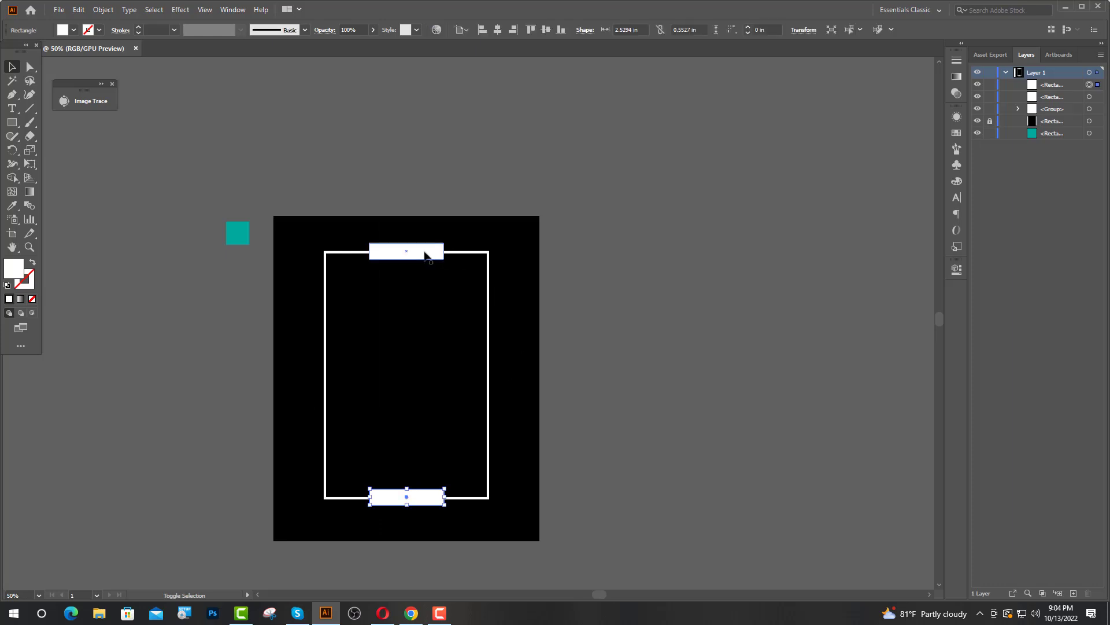
Recolour both white blocks teal by sampling the square beside the artboard.
{"action": "left_click", "coordinate": [427, 250], "text": "shift"}
{"action": "left_click", "coordinate": [13, 207]}
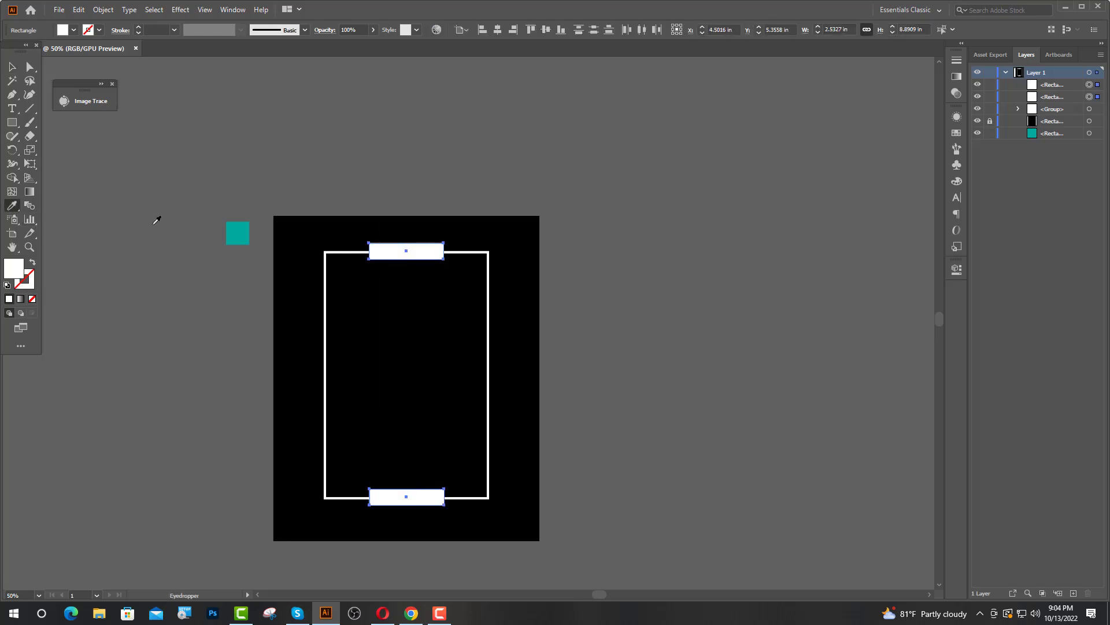
{"action": "left_click", "coordinate": [238, 230]}
{"action": "key", "text": "v"}
{"action": "left_click", "coordinate": [709, 248]}
{"action": "key", "text": "ctrl+equal"}
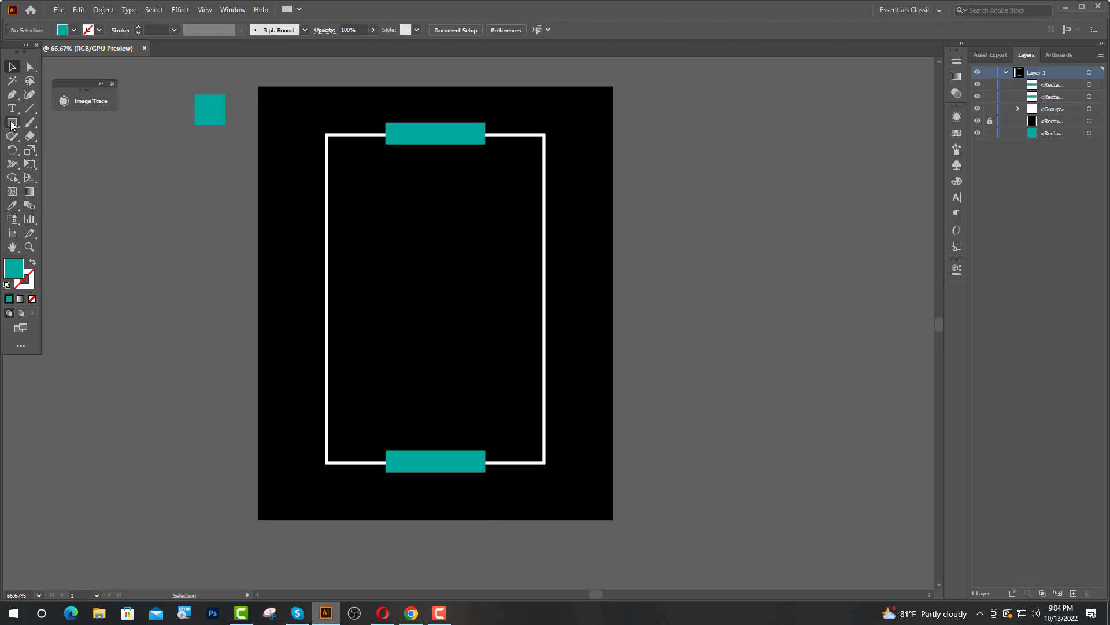
Draw a vertical teal block about 0.49 by 1.56 in over the lower half of the frame's left edge.
{"action": "mouse_move", "coordinate": [314, 323]}
{"action": "left_mouse_down"}
{"action": "mouse_move", "coordinate": [359, 411]}
{"action": "mouse_move", "coordinate": [326, 416]}
{"action": "left_mouse_up"}
{"action": "key", "text": "v"}
{"action": "left_click", "coordinate": [404, 399]}
{"action": "scroll", "coordinate": [364, 387], "scroll_direction": "up", "scroll_amount": 1}
{"action": "scroll", "coordinate": [322, 376], "scroll_direction": "up", "scroll_amount": 2}
{"action": "left_click_drag", "start_coordinate": [329, 351], "coordinate": [329, 293]}
{"action": "left_click", "coordinate": [378, 304]}
{"action": "scroll", "coordinate": [407, 352], "scroll_direction": "down", "scroll_amount": 2}
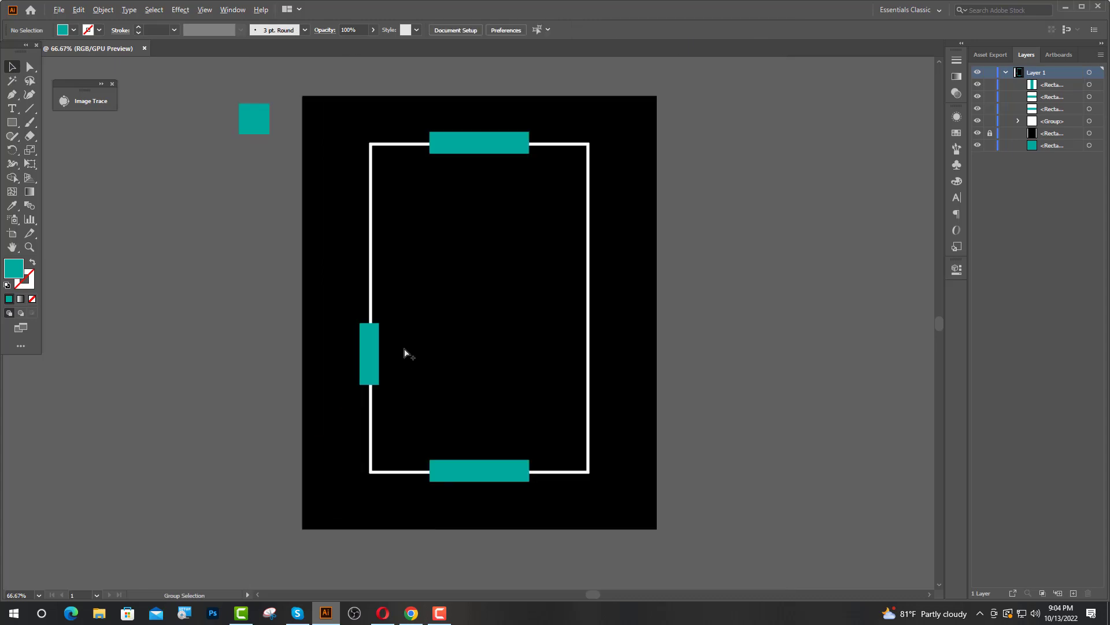
Duplicate the vertical teal block onto the upper part of the frame's right edge and cut a gap there with Minus Front.
{"action": "scroll", "coordinate": [440, 339], "scroll_direction": "down", "scroll_amount": 1}
{"action": "left_click_drag", "start_coordinate": [370, 347], "coordinate": [608, 263]}
{"action": "left_click", "coordinate": [548, 223]}
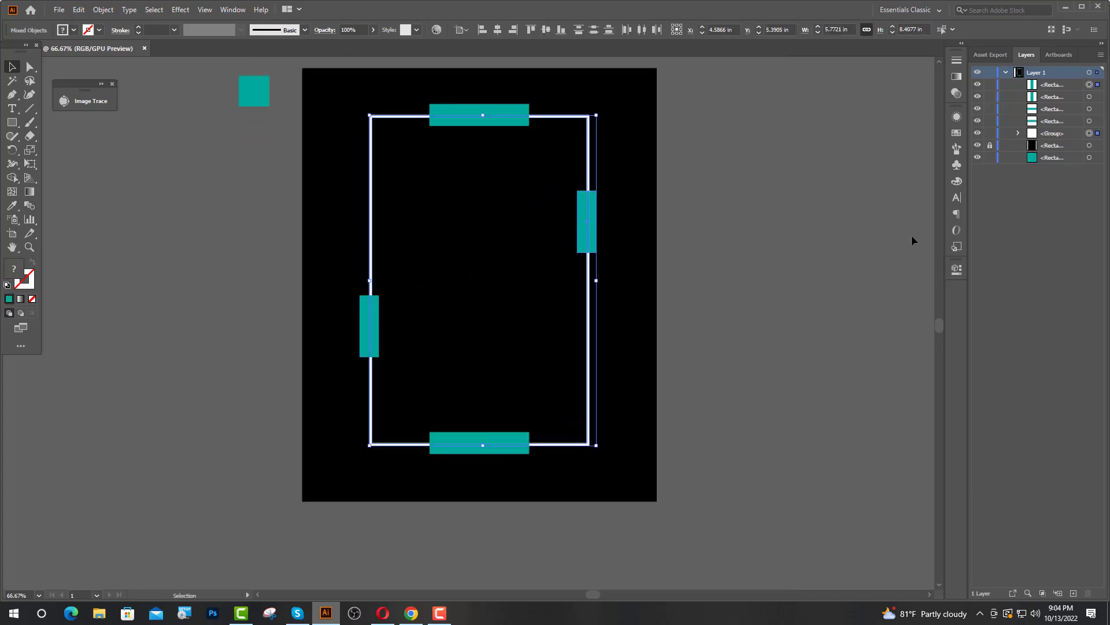
{"action": "left_click", "coordinate": [961, 269]}
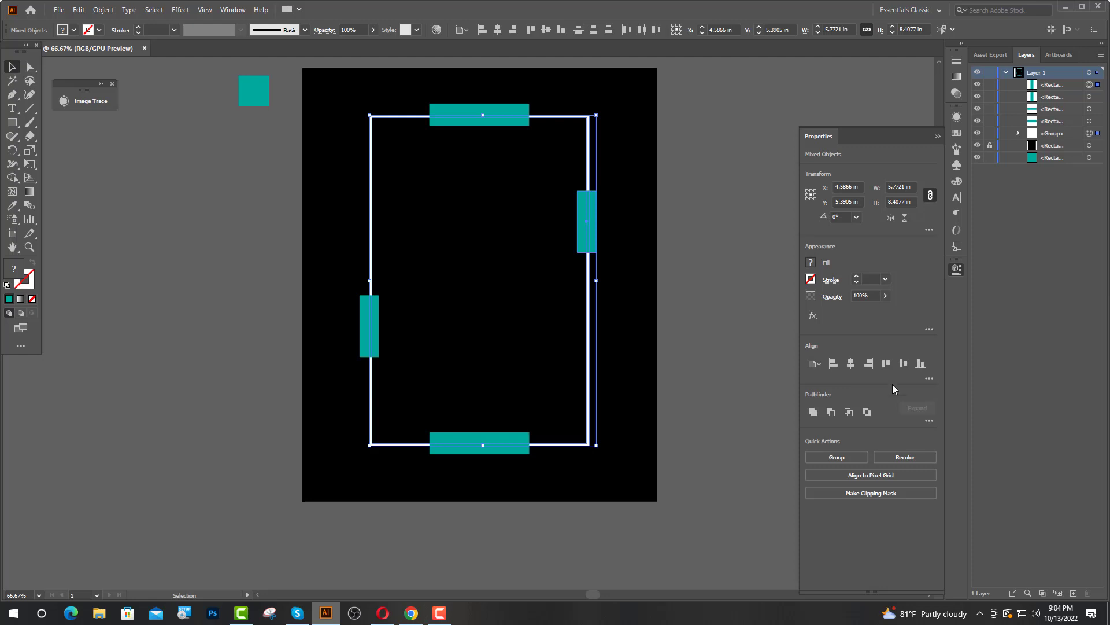
{"action": "left_click", "coordinate": [831, 416]}
Move the left teal block above the frame in stacking order and subtract it from the frame with Minus Front.
{"action": "left_click", "coordinate": [373, 329]}
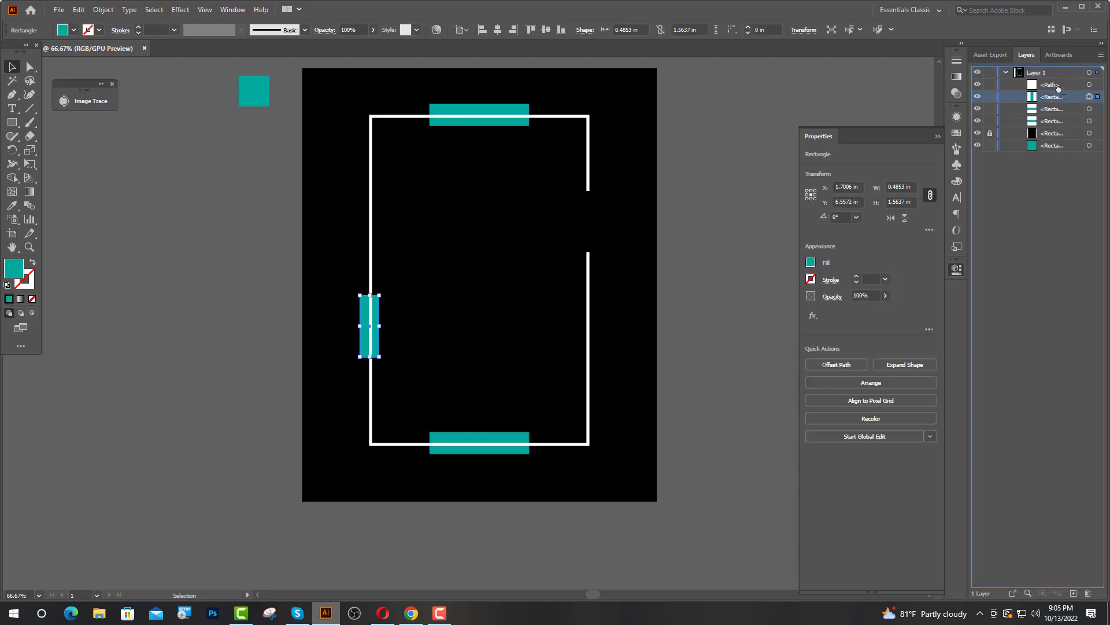
{"action": "left_click_drag", "start_coordinate": [1059, 81], "coordinate": [1056, 80]}
{"action": "left_click", "coordinate": [371, 370], "text": "shift"}
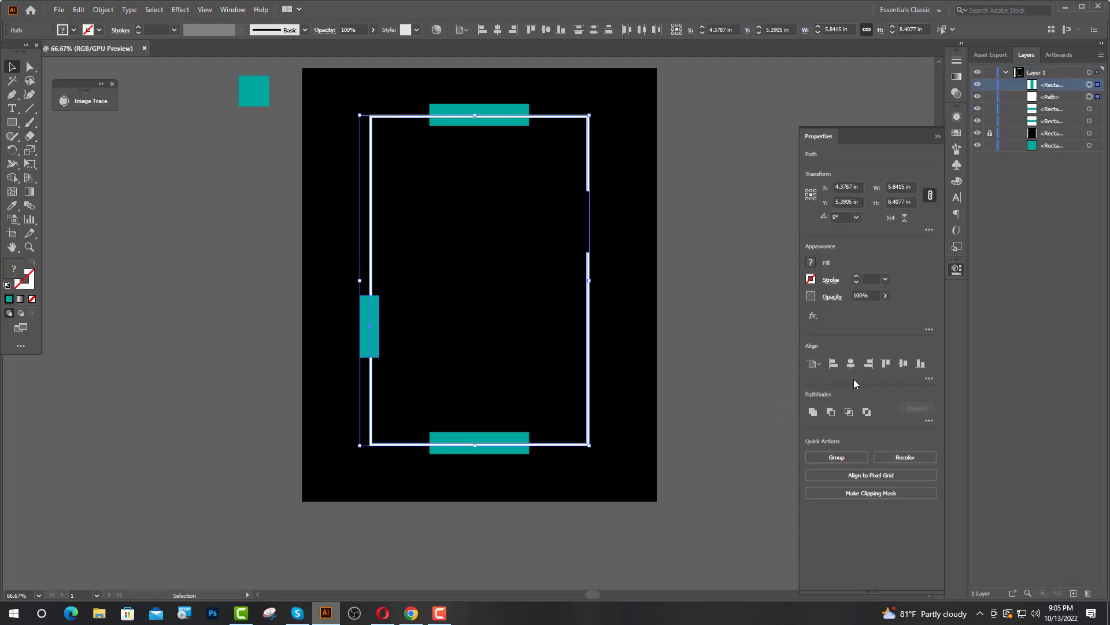
{"action": "left_click", "coordinate": [831, 412]}
{"action": "left_click", "coordinate": [496, 322]}
Draw a smaller upright rectangle about 0.94 in tall in the frame's left gap and colour it with the sampled teal.
{"action": "key", "text": "ctrl+plus"}
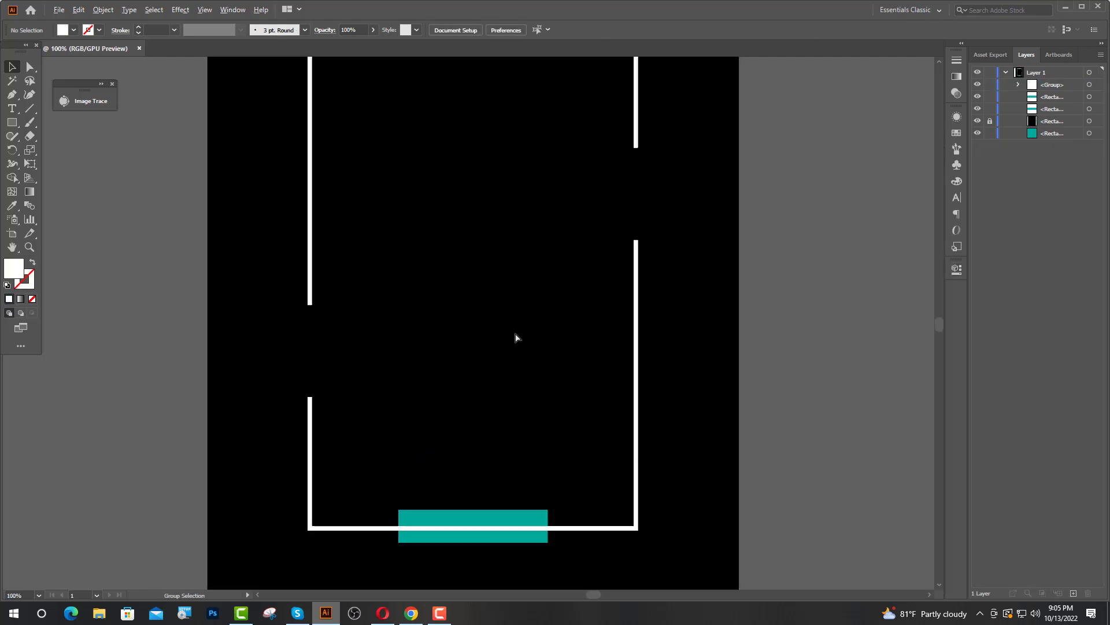
{"action": "scroll", "coordinate": [567, 354], "scroll_direction": "up", "scroll_amount": 2}
{"action": "mouse_move", "coordinate": [289, 350]}
{"action": "left_mouse_down"}
{"action": "mouse_move", "coordinate": [322, 407]}
{"action": "mouse_move", "coordinate": [318, 385]}
{"action": "left_mouse_up"}
{"action": "key", "text": "i"}
{"action": "left_click", "coordinate": [465, 69]}
{"action": "key", "text": "v"}
{"action": "left_click", "coordinate": [167, 272]}
Draw a diagonal line about 1.1 in wide and 0.69 in high across the small rectangle with a 10 pt teal stroke.
{"action": "scroll", "coordinate": [329, 386], "scroll_direction": "up", "scroll_amount": 1}
{"action": "left_click", "coordinate": [12, 94]}
{"action": "left_click", "coordinate": [242, 350]}
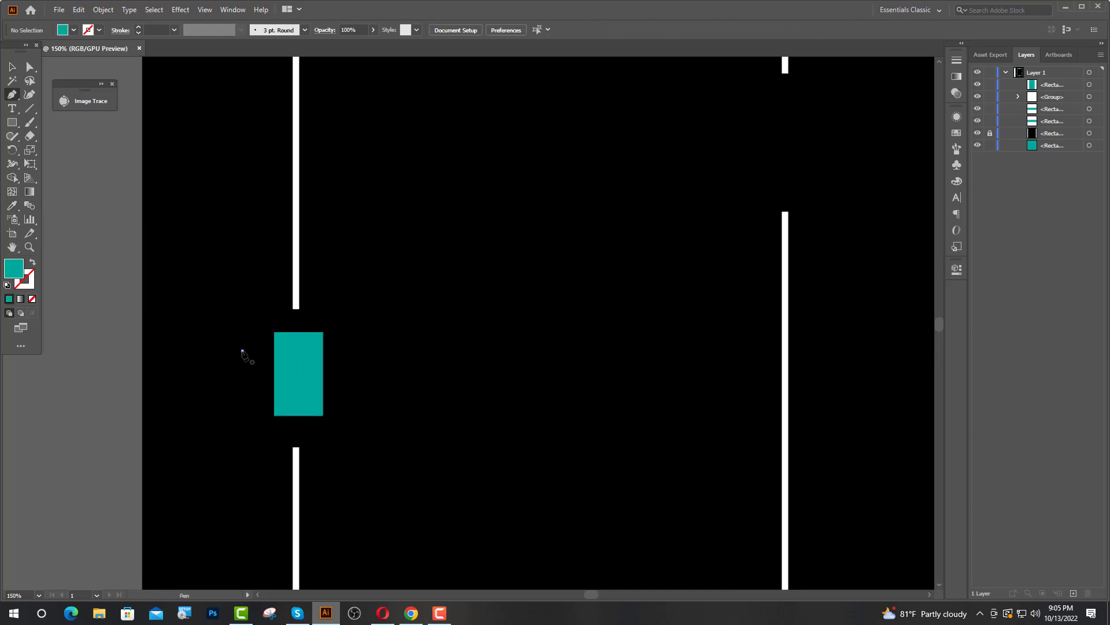
{"action": "left_click", "coordinate": [339, 411]}
{"action": "key", "text": "v"}
{"action": "left_click", "coordinate": [32, 262]}
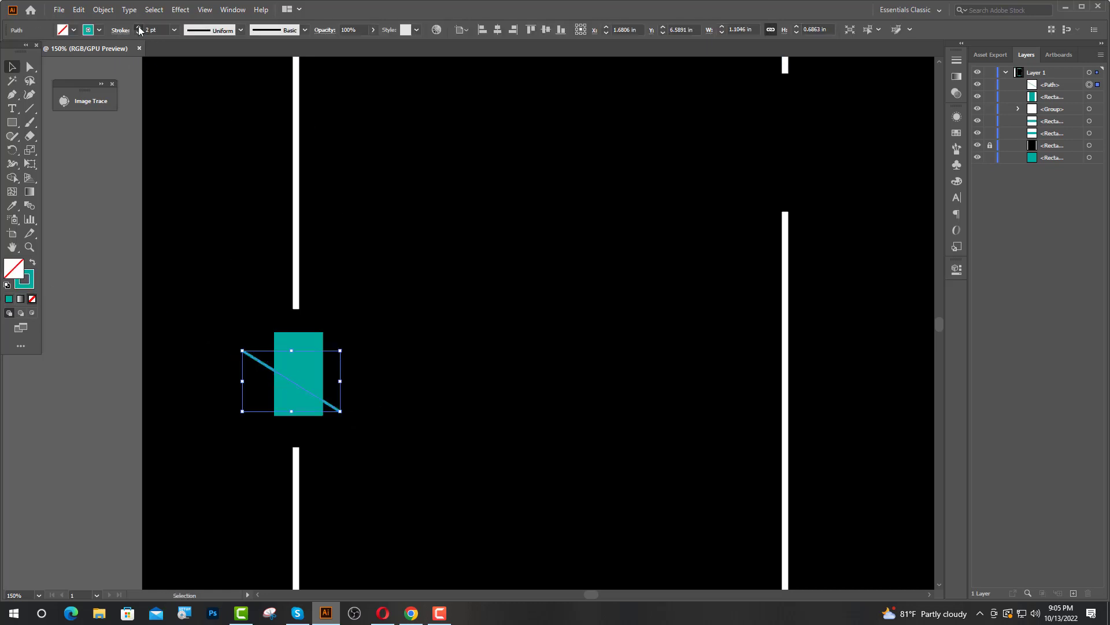
{"action": "left_click", "coordinate": [139, 26]}
{"action": "left_click", "coordinate": [139, 26]}
{"action": "key", "text": "ctrl+shift+a"}
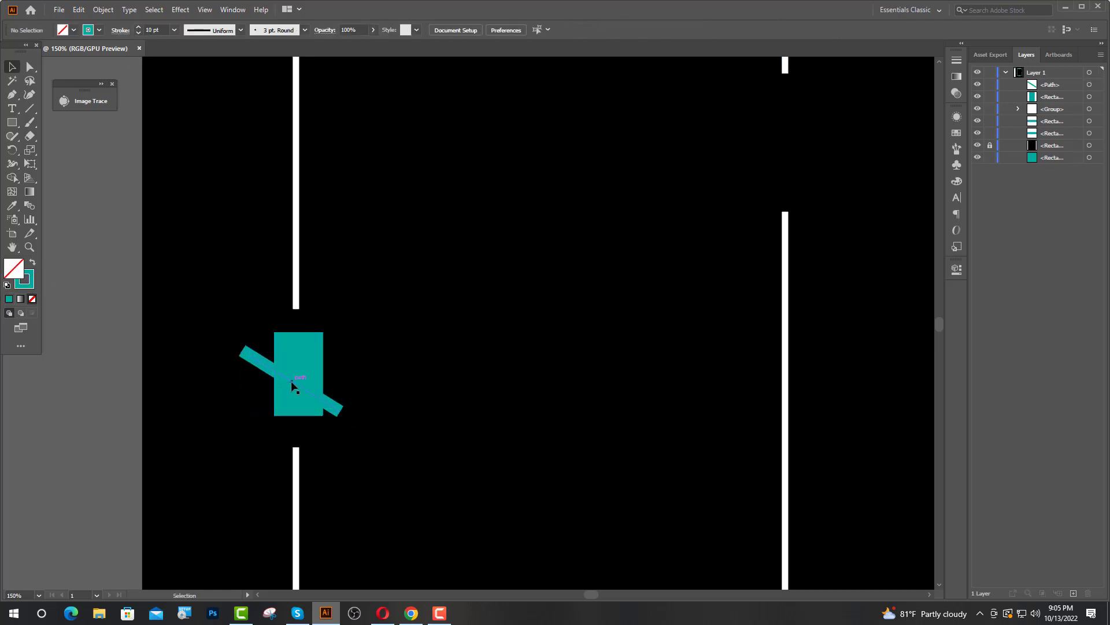
Centre the diagonal line on the small teal rectangle in the left gap.
{"action": "left_click_drag", "start_coordinate": [291, 381], "coordinate": [300, 373]}
{"action": "scroll", "coordinate": [301, 373], "scroll_direction": "up", "scroll_amount": 3}
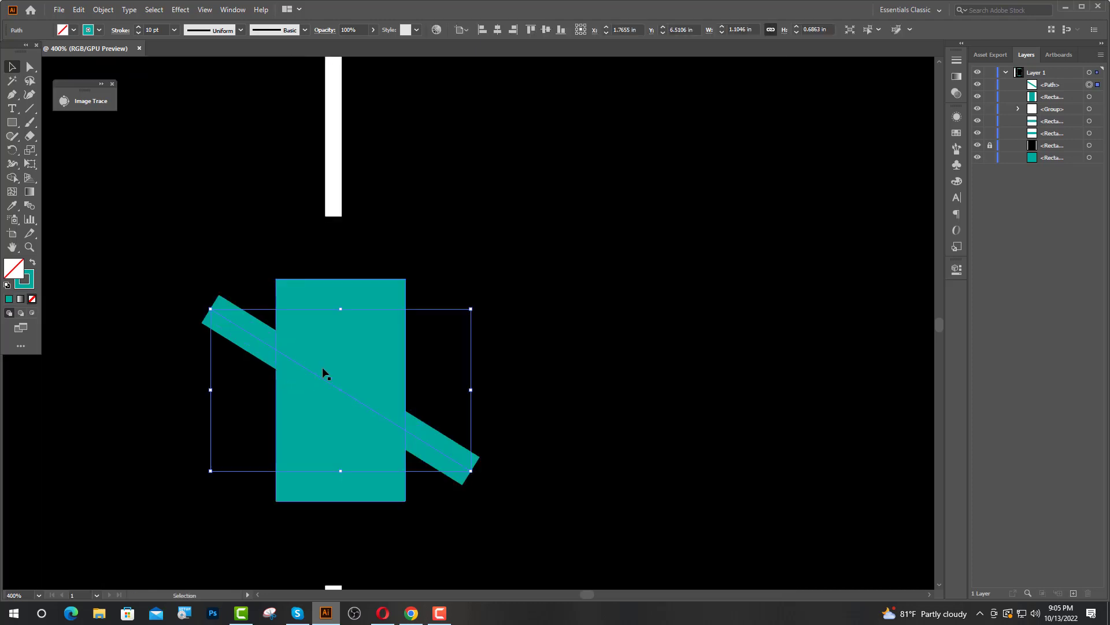
{"action": "left_click", "coordinate": [347, 311], "text": "shift"}
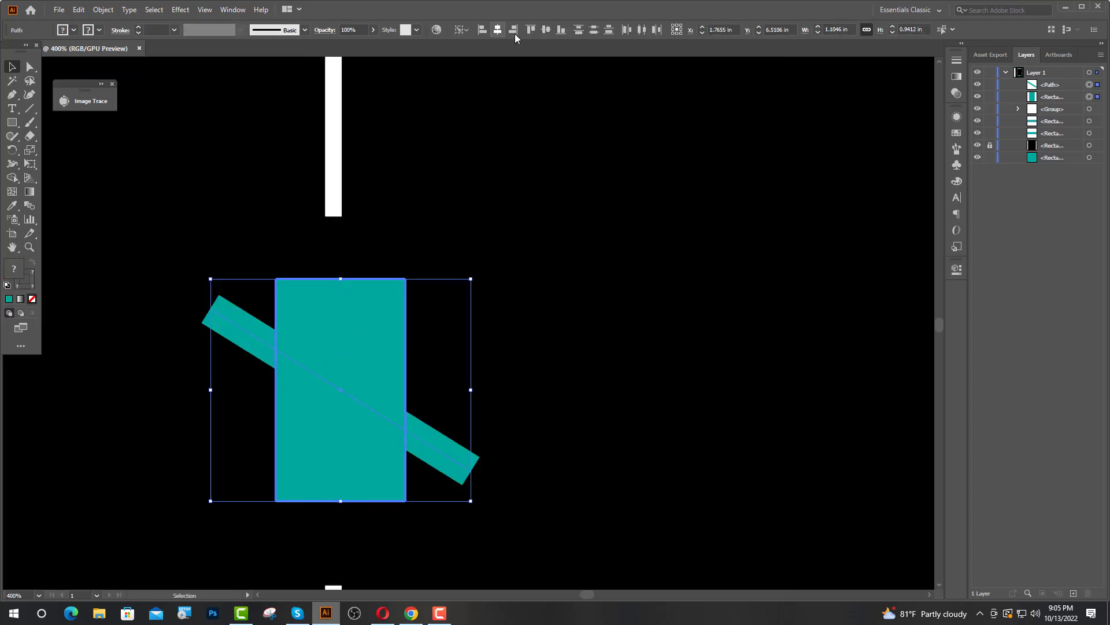
Expand the diagonal line with both Fill and Stroke included.
{"action": "left_click", "coordinate": [273, 347]}
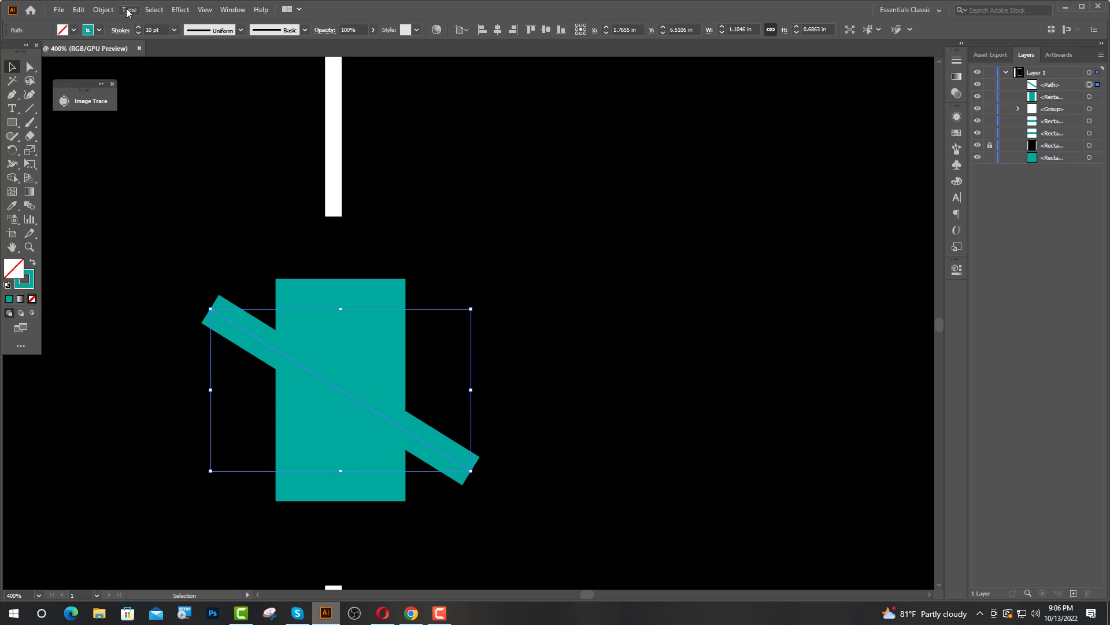
{"action": "left_click", "coordinate": [102, 10]}
{"action": "left_click", "coordinate": [135, 146]}
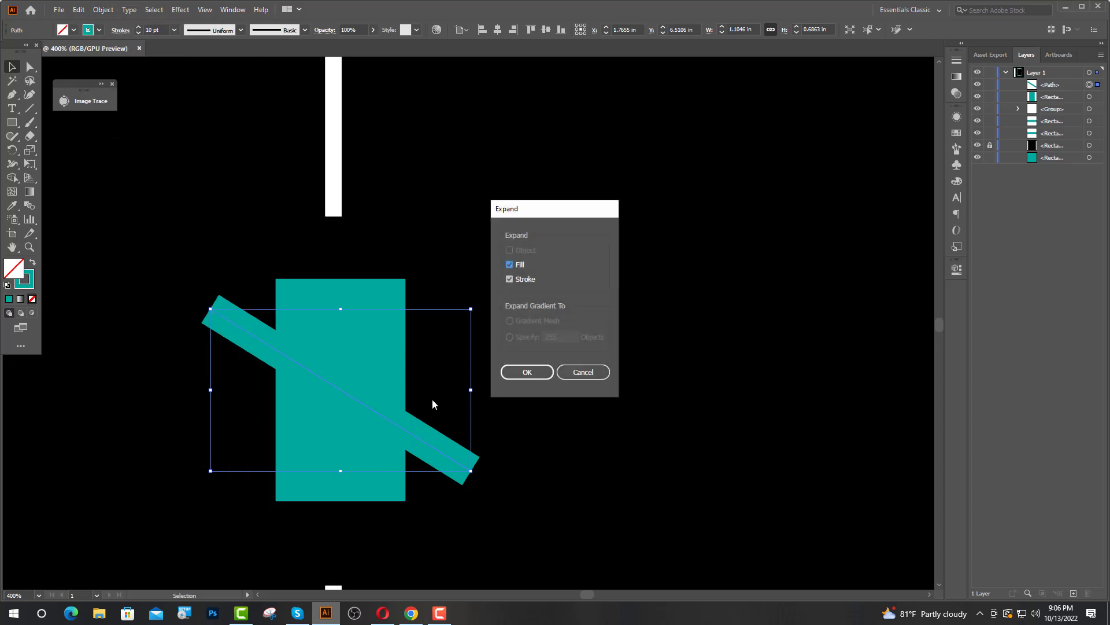
{"action": "left_click", "coordinate": [524, 373]}
Cut the expanded diagonal band out of the small teal rectangle with Pathfinder's Minus Front.
{"action": "left_click", "coordinate": [374, 469], "text": "shift"}
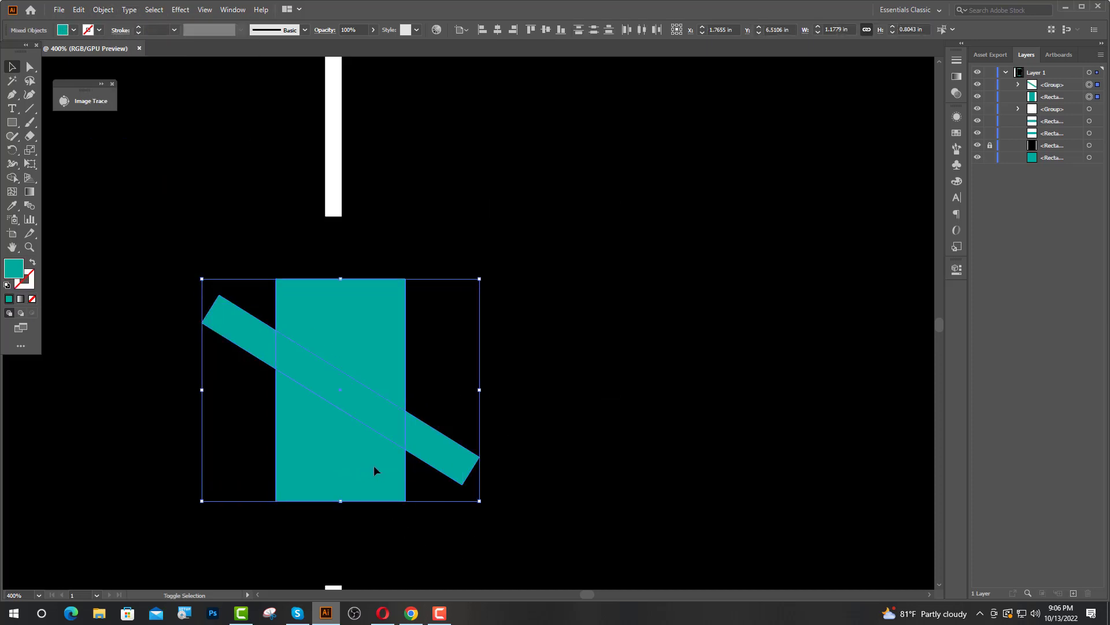
{"action": "left_click", "coordinate": [957, 269]}
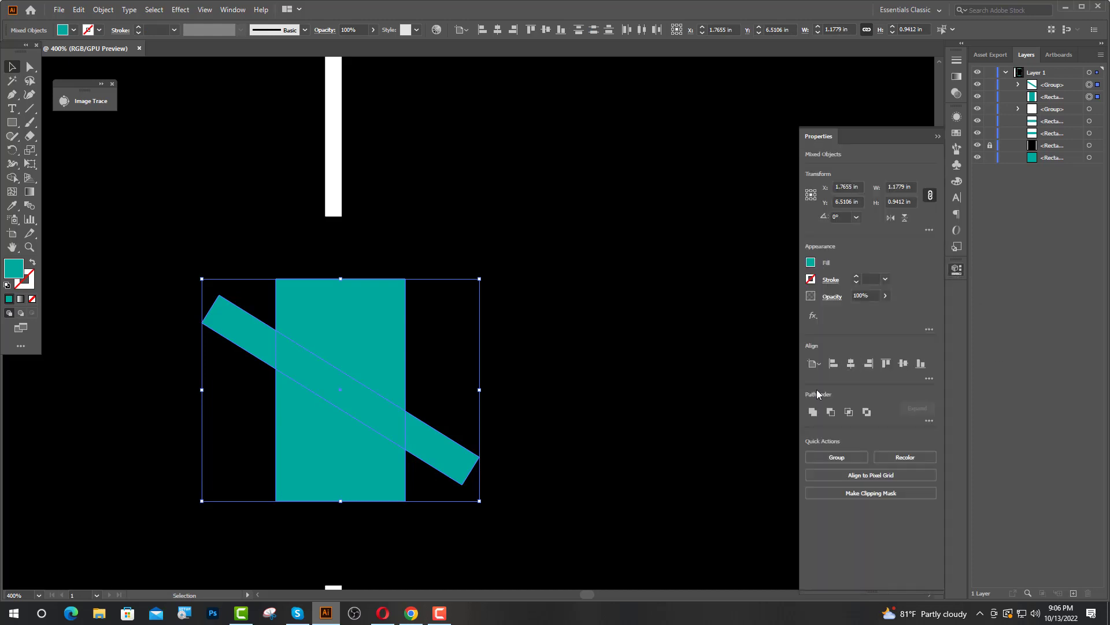
{"action": "left_click", "coordinate": [831, 411]}
Copy the slashed teal rectangle from the frame's left gap into its right gap.
{"action": "scroll", "coordinate": [426, 359], "scroll_direction": "down", "scroll_amount": 5}
{"action": "left_click_drag", "start_coordinate": [419, 382], "coordinate": [642, 284]}
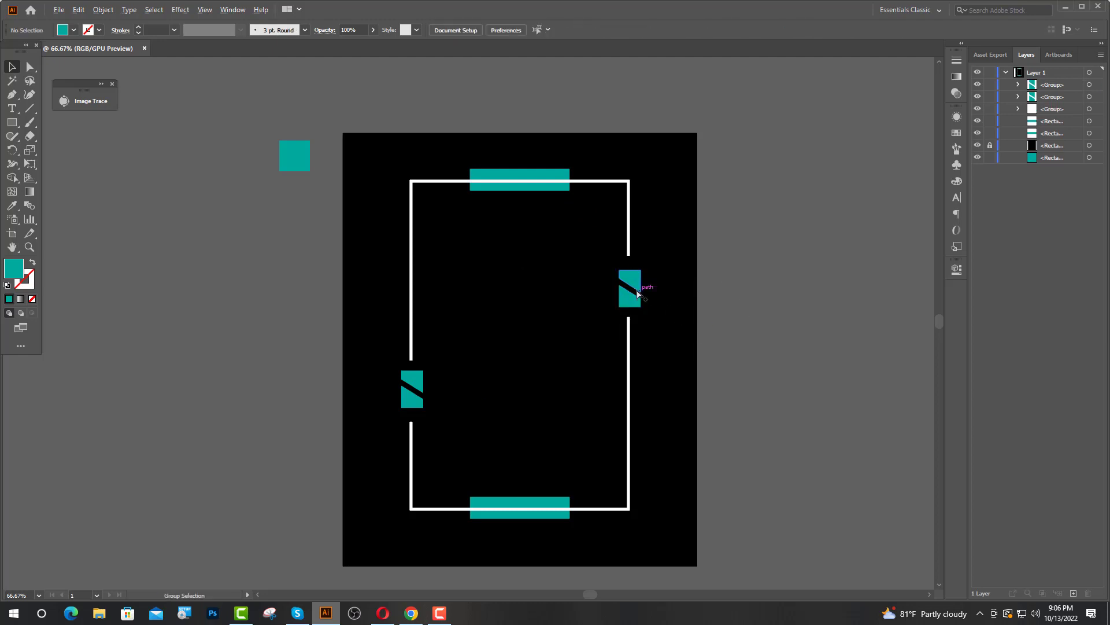
{"action": "scroll", "coordinate": [641, 286], "scroll_direction": "up", "scroll_amount": 4}
Nudge the copied slashed rectangle until it is centred vertically in the frame's right gap, using the upper frame end as reference.
{"action": "left_click", "coordinate": [601, 314]}
{"action": "key", "text": "Up"}
{"action": "key", "text": "Up"}
{"action": "key", "text": "Up"}
{"action": "key", "text": "Up"}
{"action": "key", "text": "Up"}
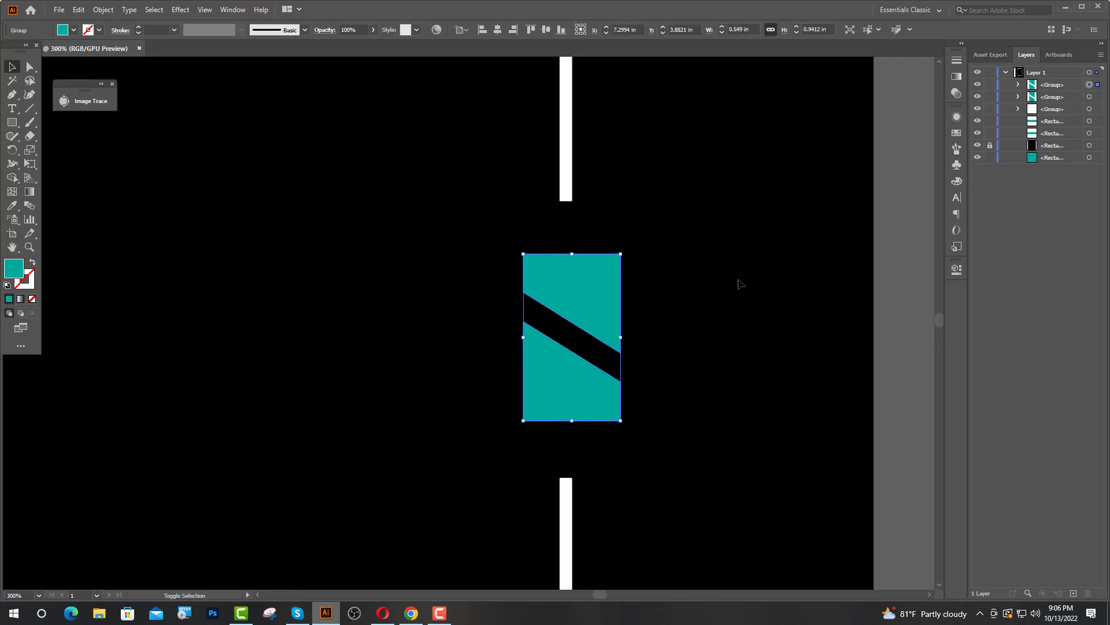
{"action": "scroll", "coordinate": [608, 315], "scroll_direction": "up", "scroll_amount": 2}
{"action": "scroll", "coordinate": [608, 317], "scroll_direction": "down", "scroll_amount": 1}
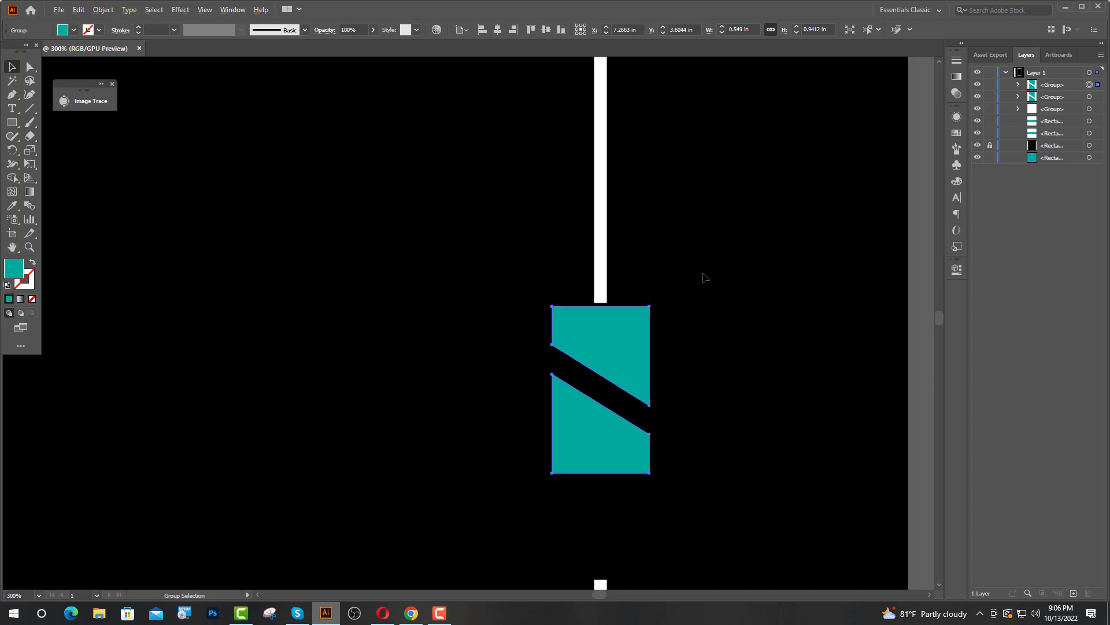
{"action": "scroll", "coordinate": [587, 312], "scroll_direction": "up", "scroll_amount": 10}
{"action": "scroll", "coordinate": [584, 317], "scroll_direction": "down", "scroll_amount": 5}
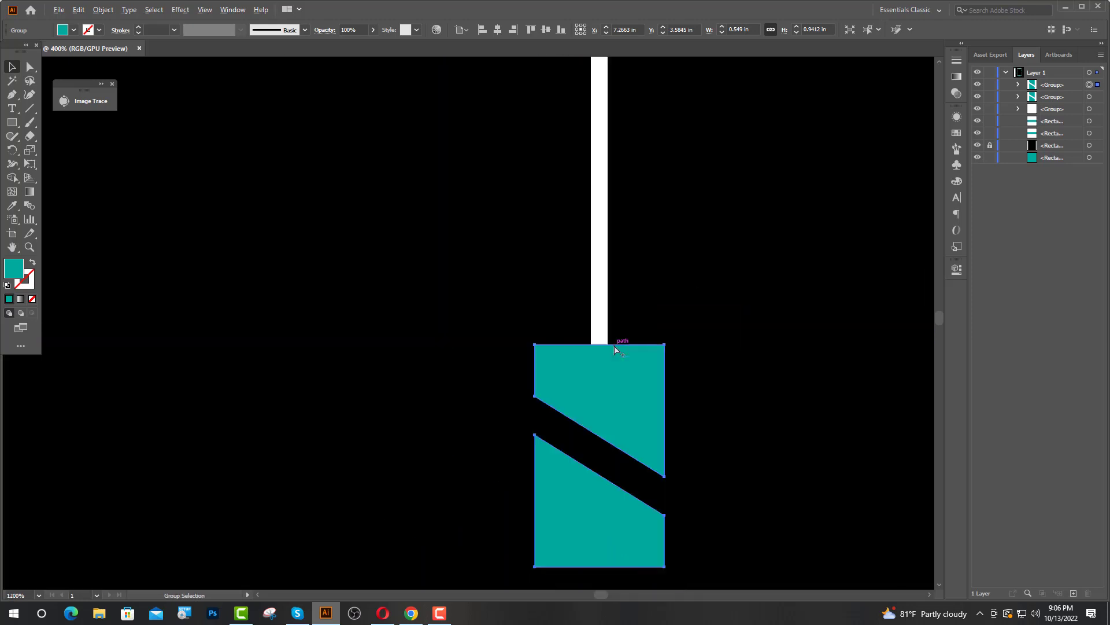
{"action": "scroll", "coordinate": [630, 324], "scroll_direction": "down", "scroll_amount": 3}
{"action": "scroll", "coordinate": [716, 303], "scroll_direction": "up", "scroll_amount": 2}
{"action": "key", "text": "Down"}
{"action": "key", "text": "Down"}
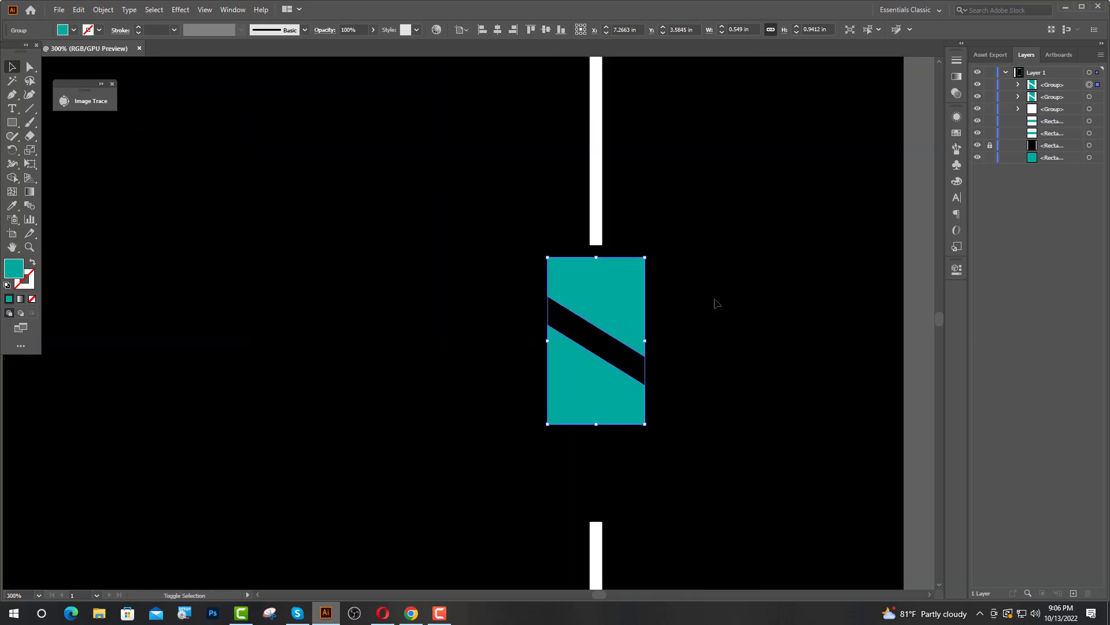
{"action": "key", "text": "Down"}
{"action": "key", "text": "Down"}
{"action": "key", "text": "Down"}
{"action": "key", "text": "Down"}
{"action": "key", "text": "Down"}
{"action": "key", "text": "Down"}
{"action": "key", "text": "Down"}
{"action": "scroll", "coordinate": [715, 302], "scroll_direction": "down", "scroll_amount": 2}
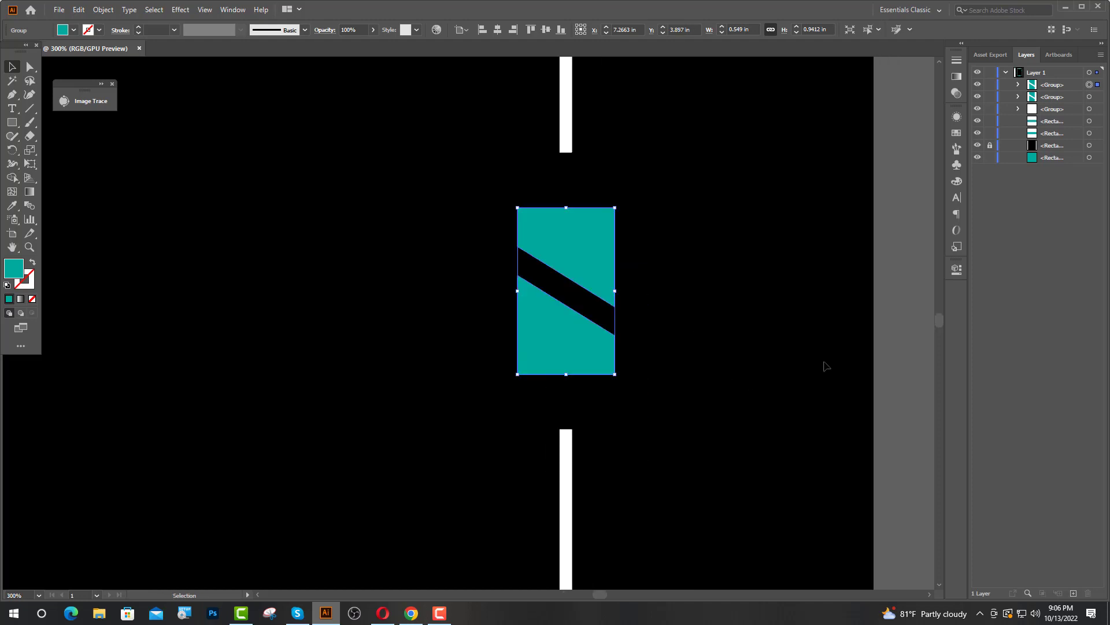
{"action": "left_click", "coordinate": [897, 367]}
{"action": "scroll", "coordinate": [718, 373], "scroll_direction": "down", "scroll_amount": 3}
{"action": "scroll", "coordinate": [722, 379], "scroll_direction": "down", "scroll_amount": 2}
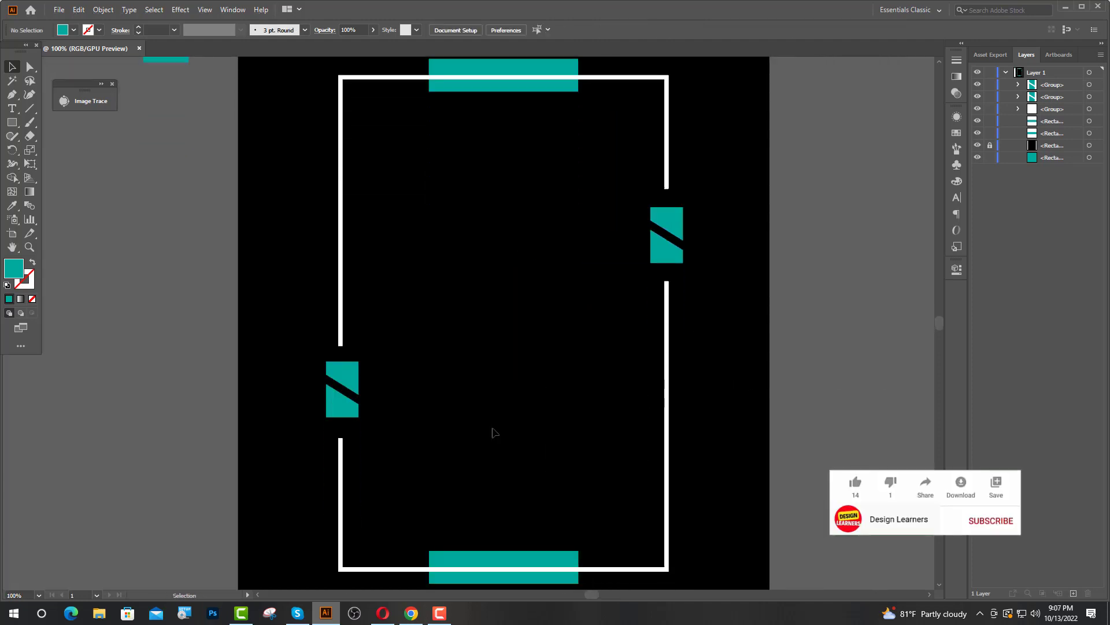
Nudge the slashed rectangle on the left down until it is centred vertically in the frame's left gap.
{"action": "scroll", "coordinate": [260, 395], "scroll_direction": "up", "scroll_amount": 3}
{"action": "left_click_drag", "start_coordinate": [524, 378], "coordinate": [518, 327]}
{"action": "scroll", "coordinate": [611, 281], "scroll_direction": "up", "scroll_amount": 1}
{"action": "key", "text": "Down"}
{"action": "key", "text": "Down"}
{"action": "key", "text": "Down"}
{"action": "key", "text": "Down"}
{"action": "key", "text": "Down"}
{"action": "key", "text": "Down"}
{"action": "key", "text": "Down"}
{"action": "key", "text": "Down"}
{"action": "key", "text": "Down"}
{"action": "key", "text": "Down"}
{"action": "key", "text": "Down"}
{"action": "key", "text": "Down"}
{"action": "key", "text": "Down"}
{"action": "key", "text": "Down"}
{"action": "key", "text": "Down"}
{"action": "key", "text": "Down"}
{"action": "key", "text": "Down"}
{"action": "key", "text": "Down"}
{"action": "key", "text": "Down"}
{"action": "key", "text": "Down"}
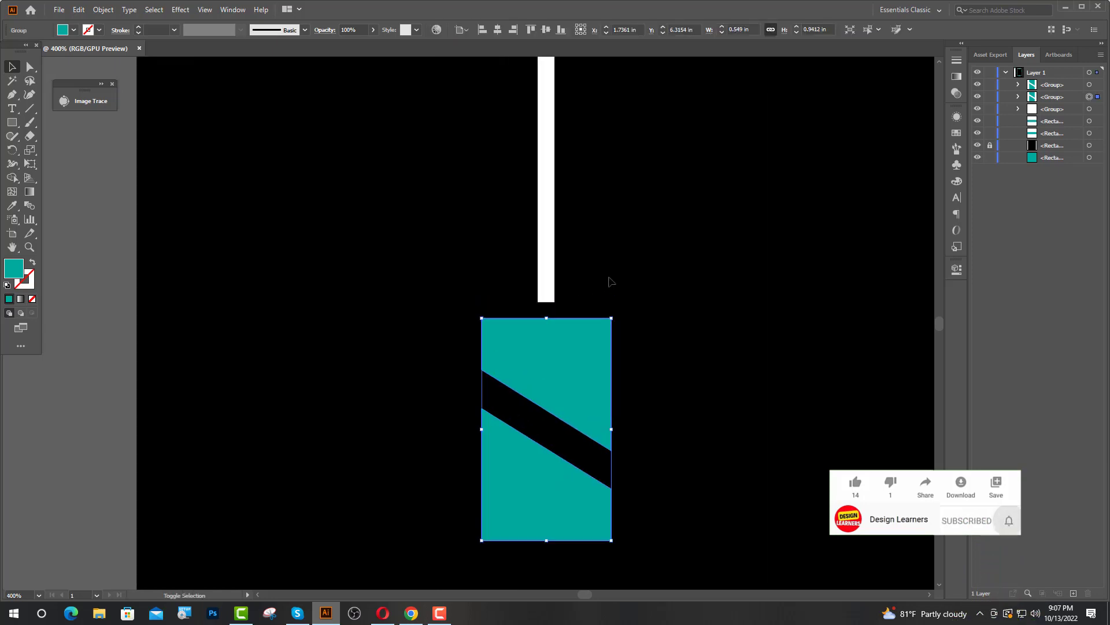
{"action": "key", "text": "Down"}
{"action": "key", "text": "Down"}
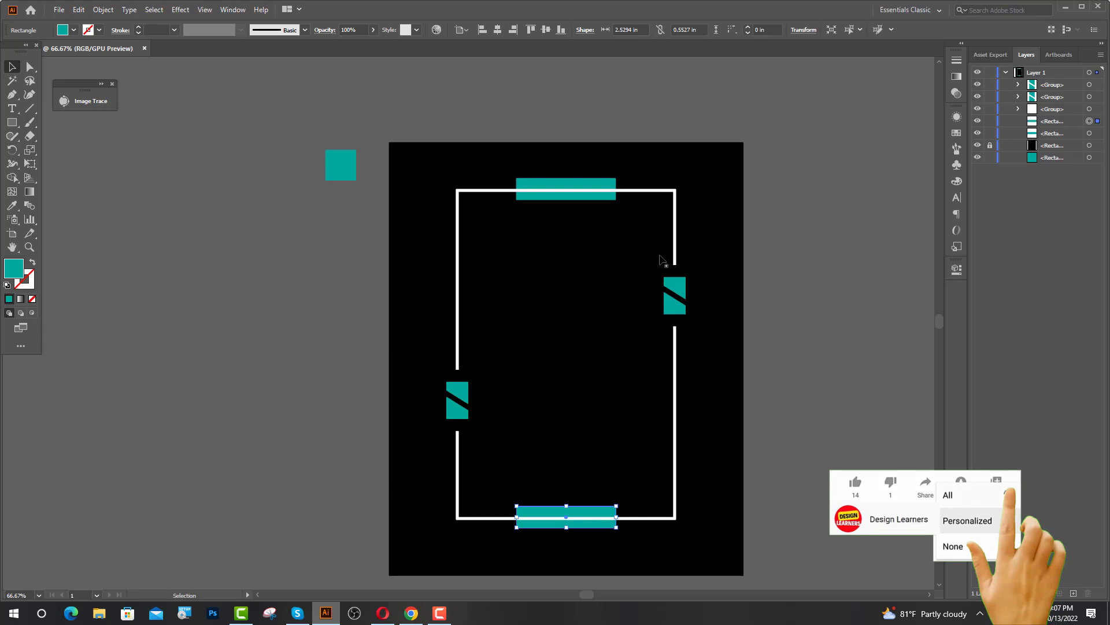
Bring the upper and lower teal bars to the front so they cover the white frame.
{"action": "left_click", "coordinate": [561, 187], "text": "shift"}
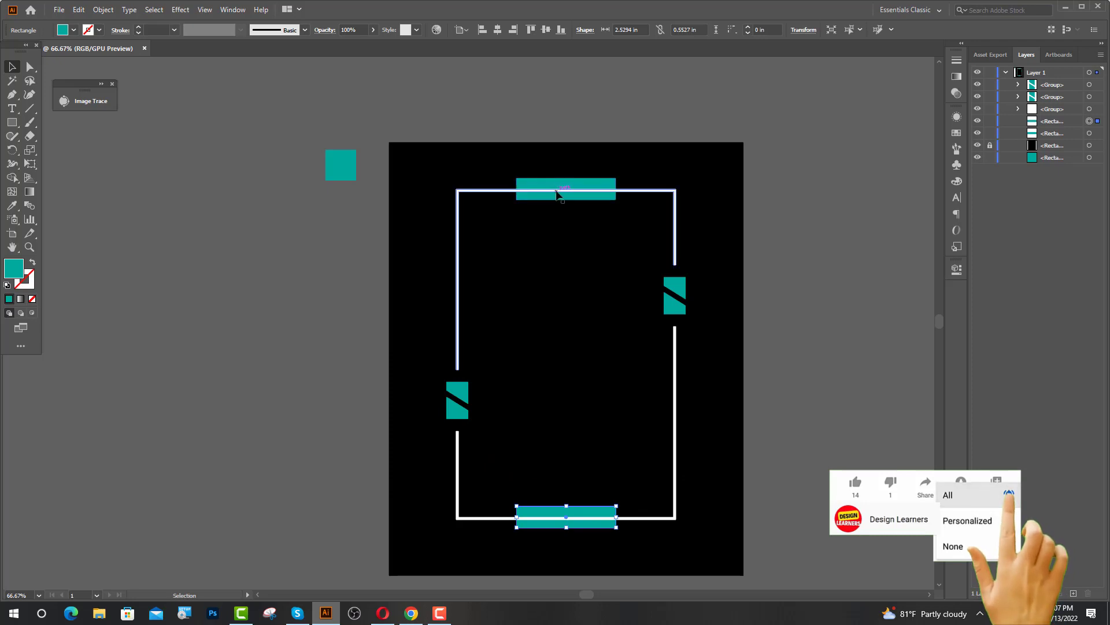
{"action": "right_click", "coordinate": [560, 198]}
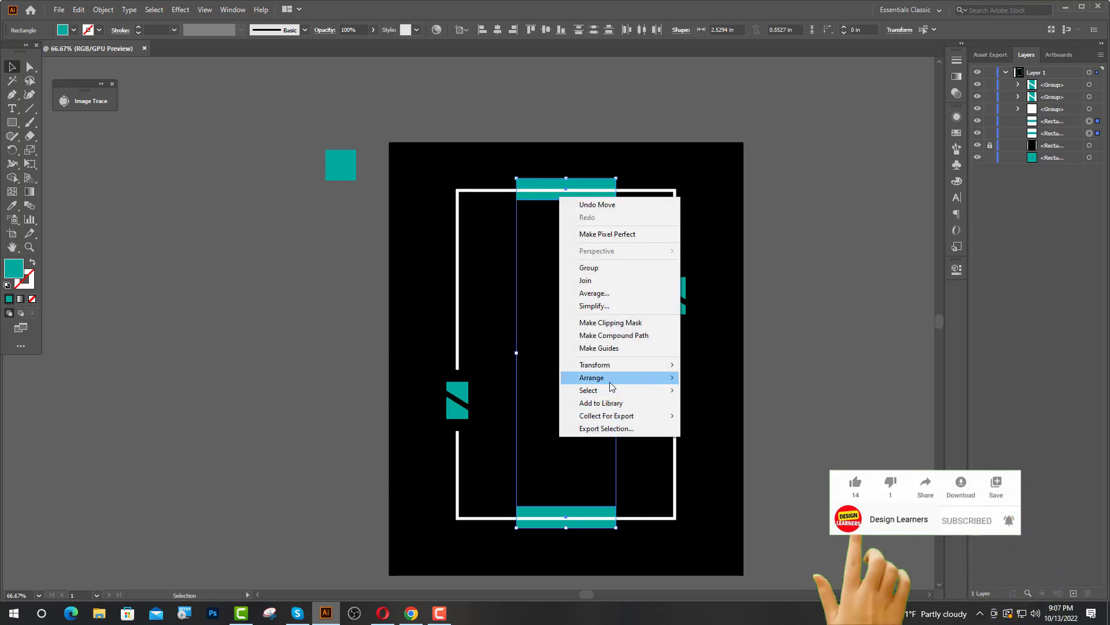
{"action": "mouse_move", "coordinate": [636, 377]}
{"action": "left_click", "coordinate": [770, 378]}
{"action": "left_click", "coordinate": [819, 301]}
Show the rulers and place two vertical guides and two horizontal guides about 7.2 in apart just inside the frame.
{"action": "scroll", "coordinate": [570, 354], "scroll_direction": "right", "scroll_amount": 2}
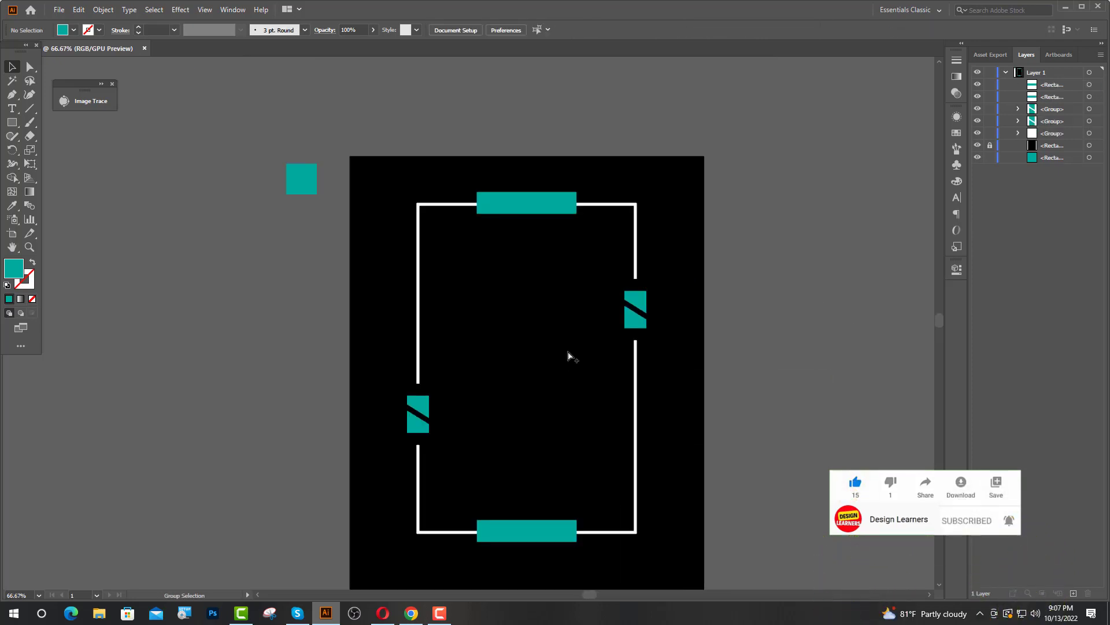
{"action": "scroll", "coordinate": [570, 355], "scroll_direction": "down", "scroll_amount": 2}
{"action": "key", "text": "ctrl+r"}
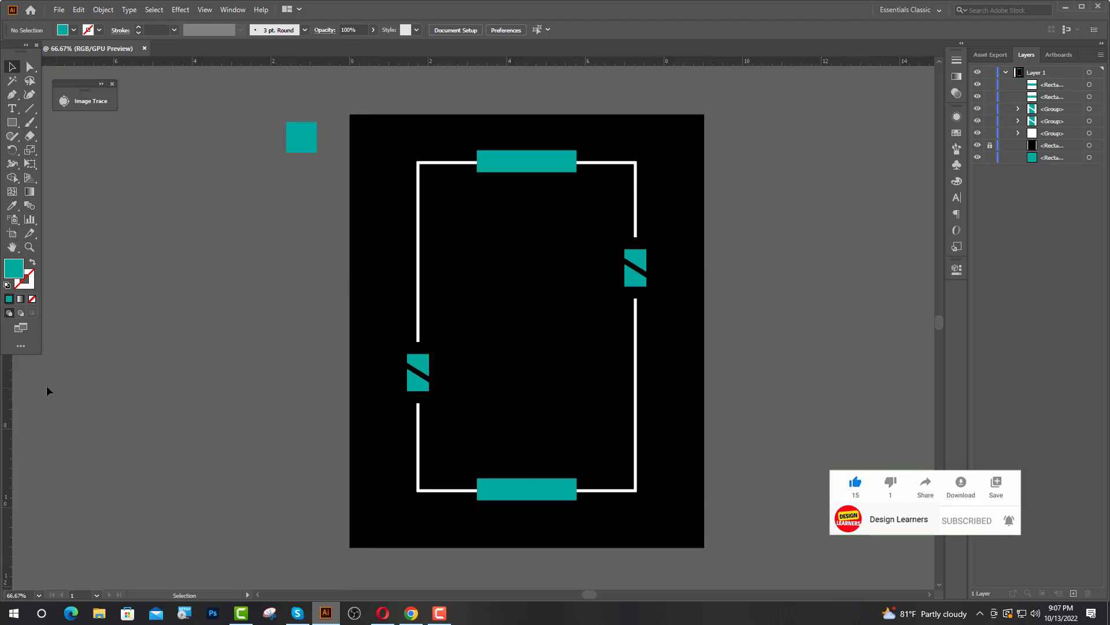
{"action": "left_click_drag", "start_coordinate": [8, 413], "coordinate": [608, 480]}
{"action": "left_click_drag", "start_coordinate": [532, 60], "coordinate": [577, 473]}
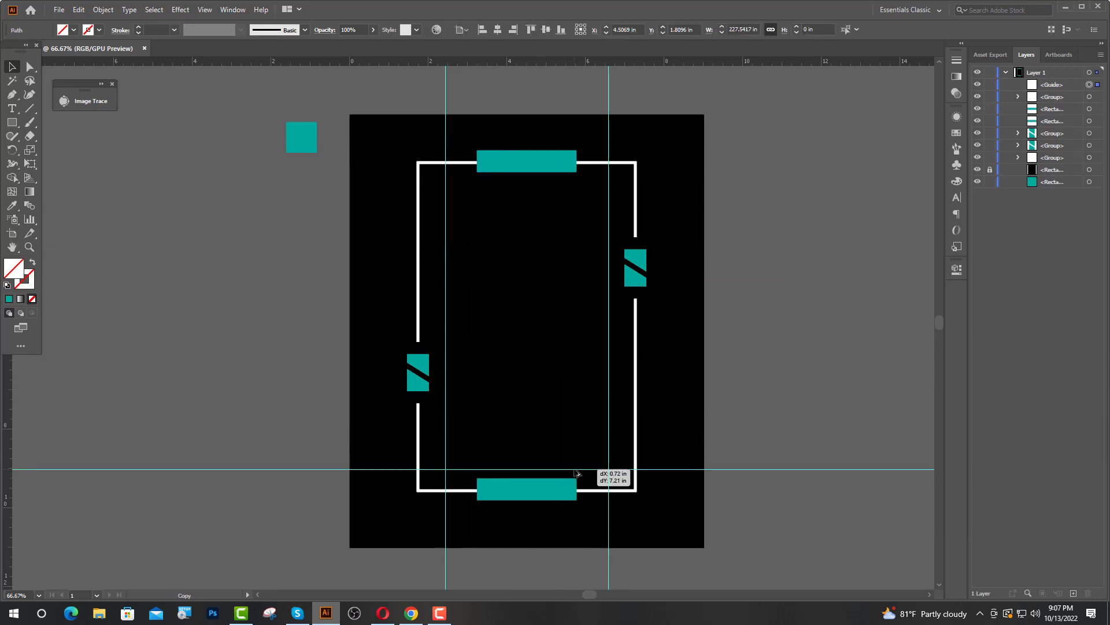
{"action": "left_click_drag", "start_coordinate": [577, 473], "coordinate": [577, 473]}
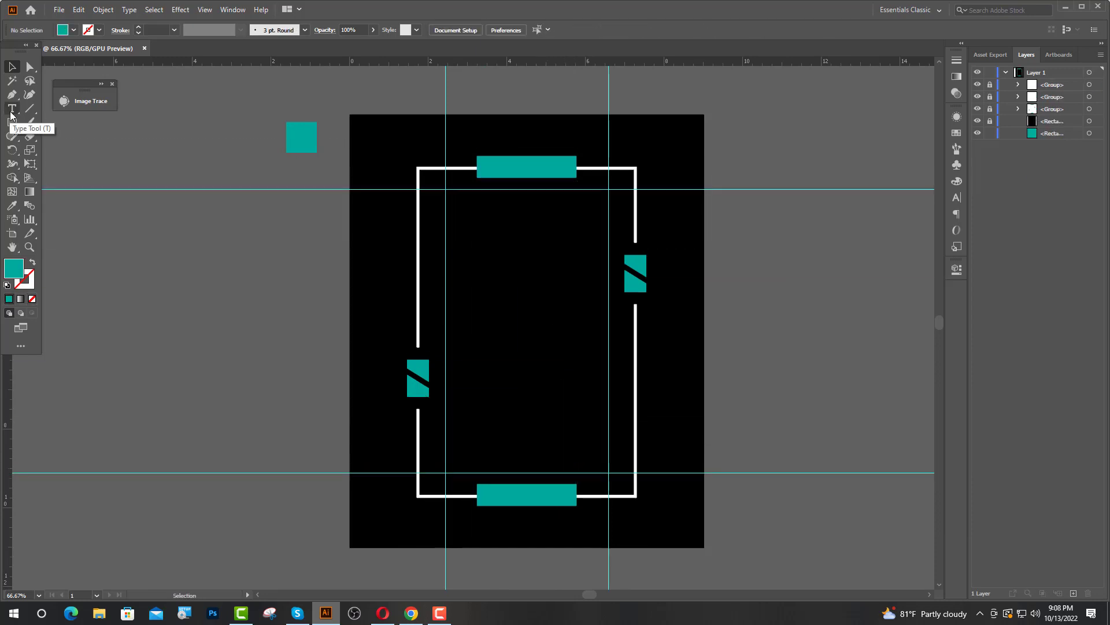
Draw a circle about 0.26 in across near the left end of the upper teal bar and fill it with sampled black.
{"action": "left_click_drag", "start_coordinate": [12, 122], "coordinate": [58, 150]}
{"action": "scroll", "coordinate": [522, 165], "scroll_direction": "up", "scroll_amount": 3}
{"action": "scroll", "coordinate": [522, 168], "scroll_direction": "up", "scroll_amount": 1}
{"action": "left_click_drag", "start_coordinate": [386, 168], "coordinate": [422, 185]}
{"action": "key", "text": "i"}
{"action": "left_click", "coordinate": [409, 376]}
{"action": "key", "text": "v"}
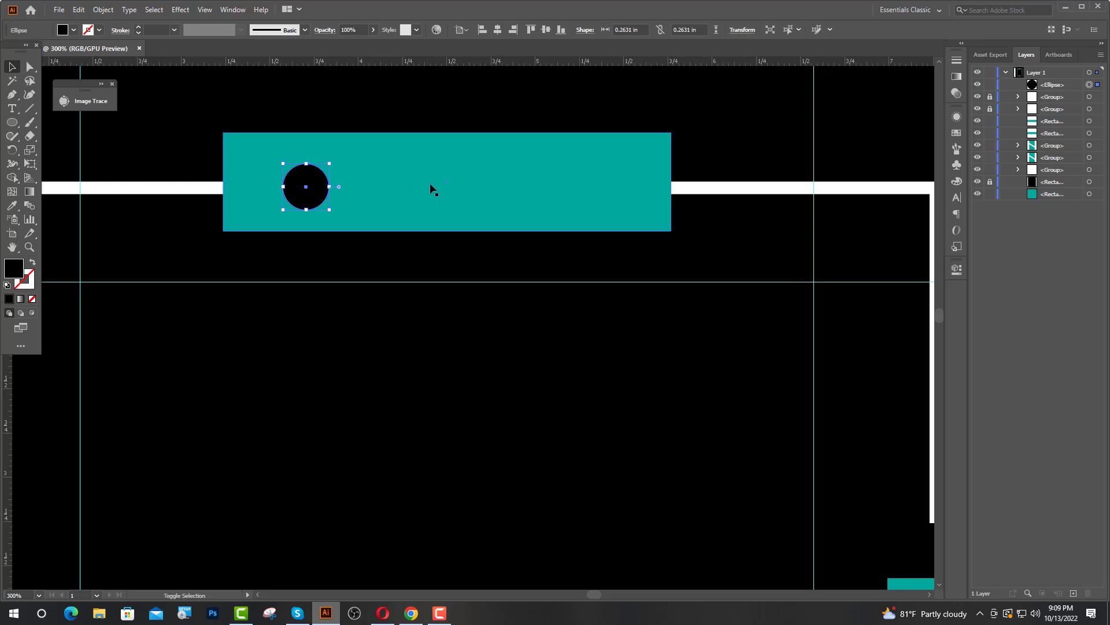
Align the black circle to the vertical centre of the upper teal bar.
{"action": "left_click", "coordinate": [431, 190], "text": "shift"}
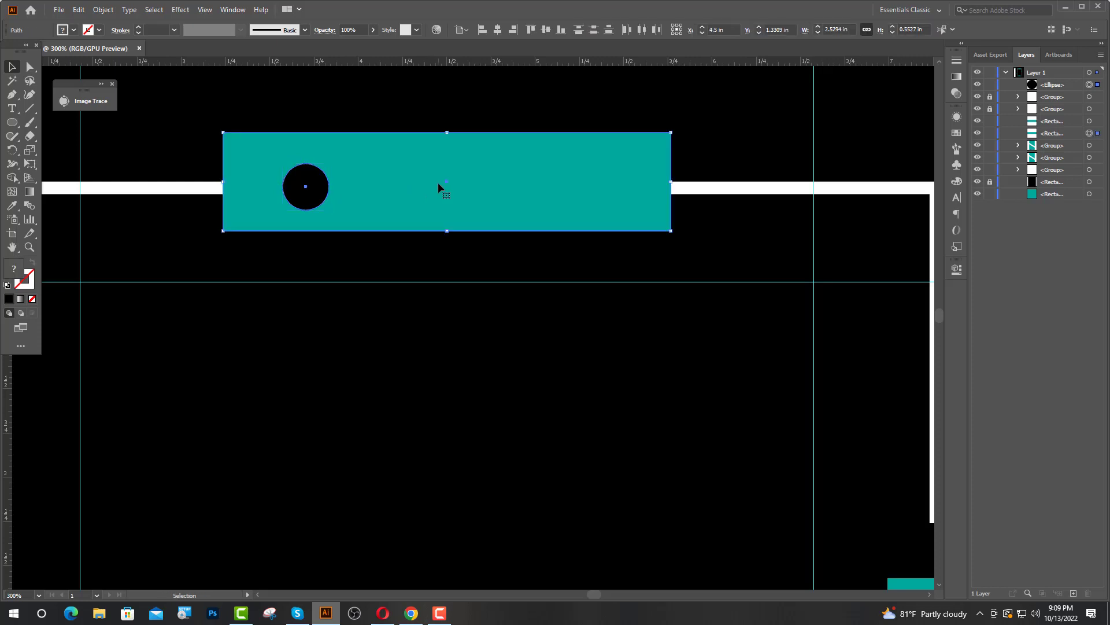
{"action": "left_click", "coordinate": [546, 29]}
{"action": "left_click", "coordinate": [441, 86]}
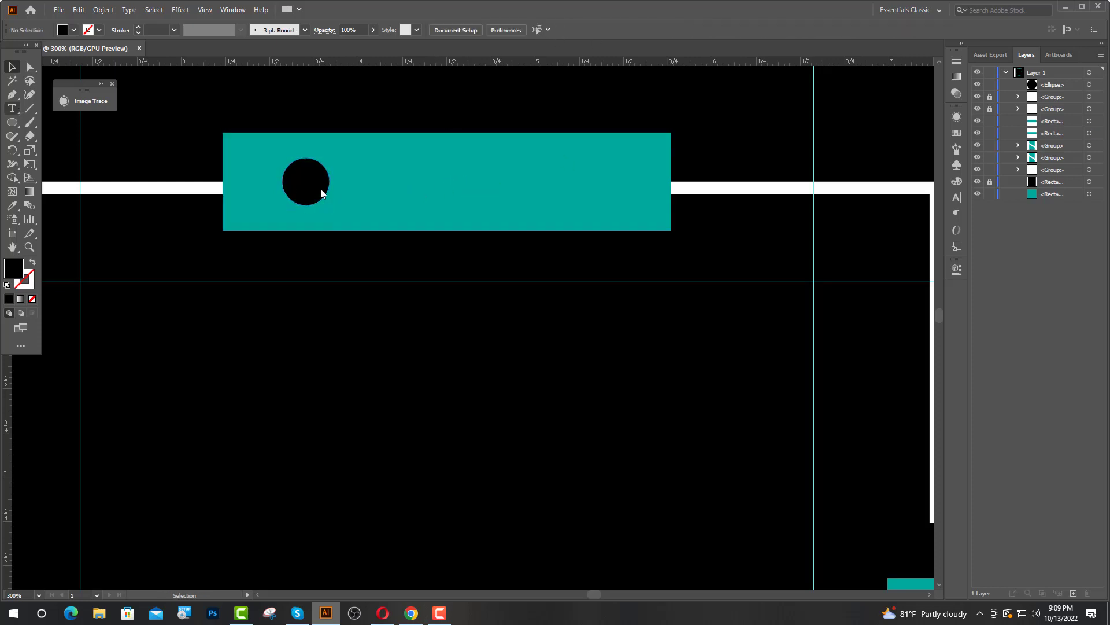
Add the text "JUST" at 16 pt on the upper teal bar, beside the black circle.
{"action": "left_click", "coordinate": [372, 172]}
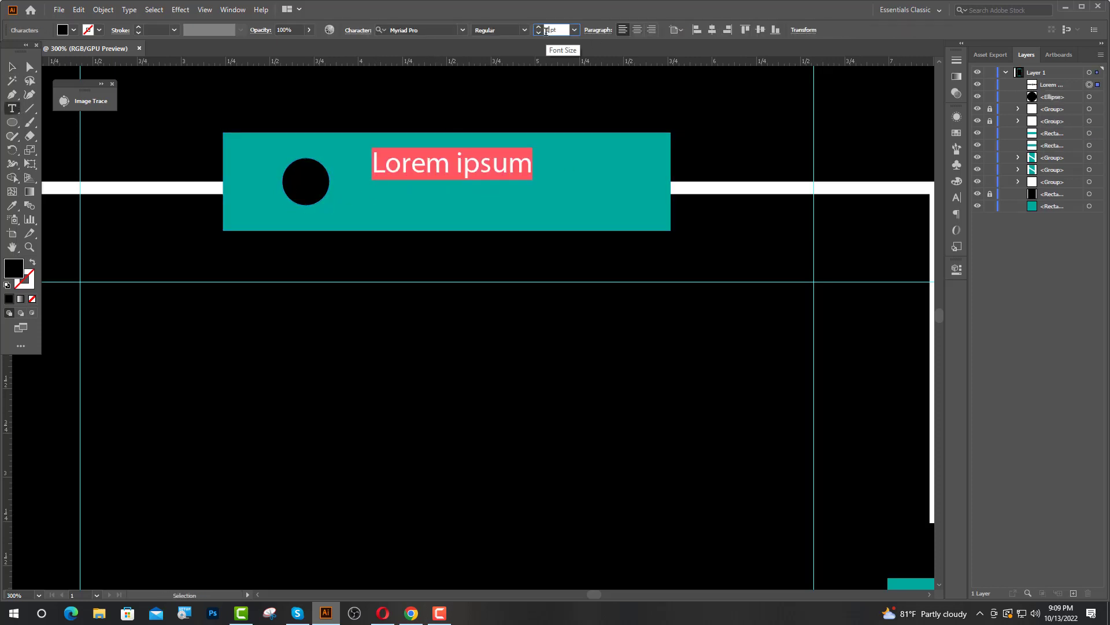
{"action": "type", "text": "16"}
{"action": "key", "text": "Return"}
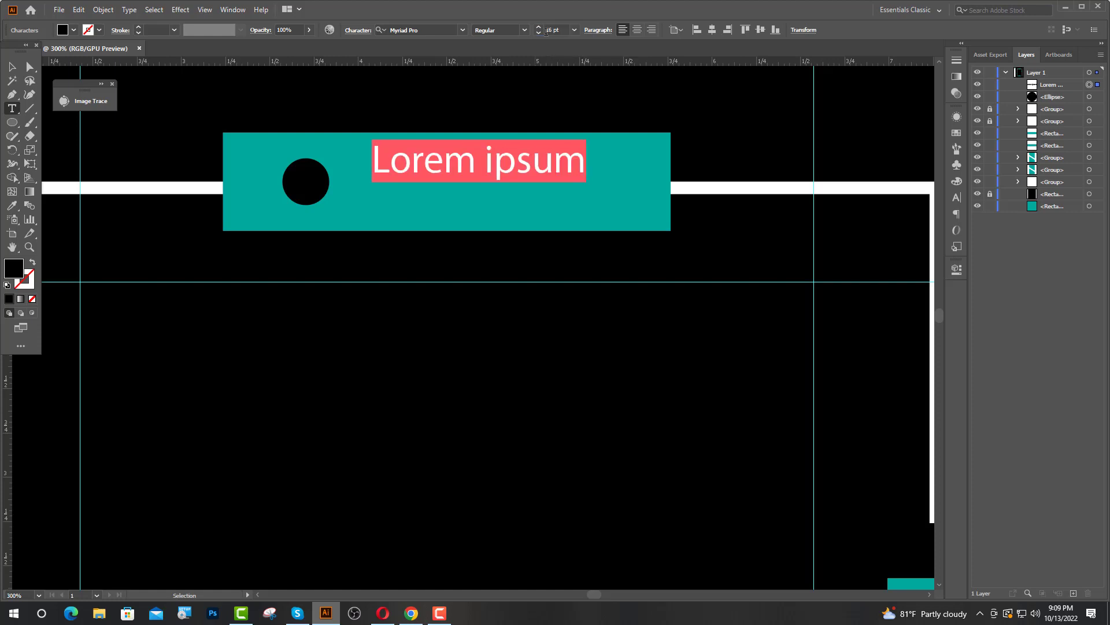
{"action": "type", "text": "JUST"}
{"action": "key", "text": "Escape"}
Change the JUST text to Poppins Bold and set its size to 32 pt.
{"action": "left_click", "coordinate": [425, 30]}
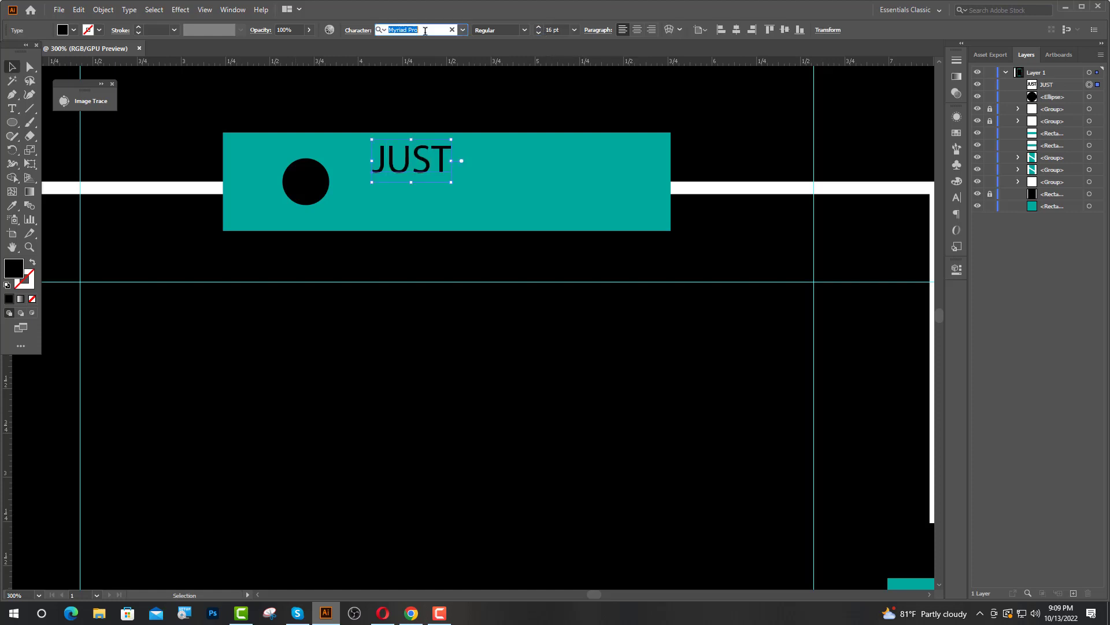
{"action": "type", "text": "PO"}
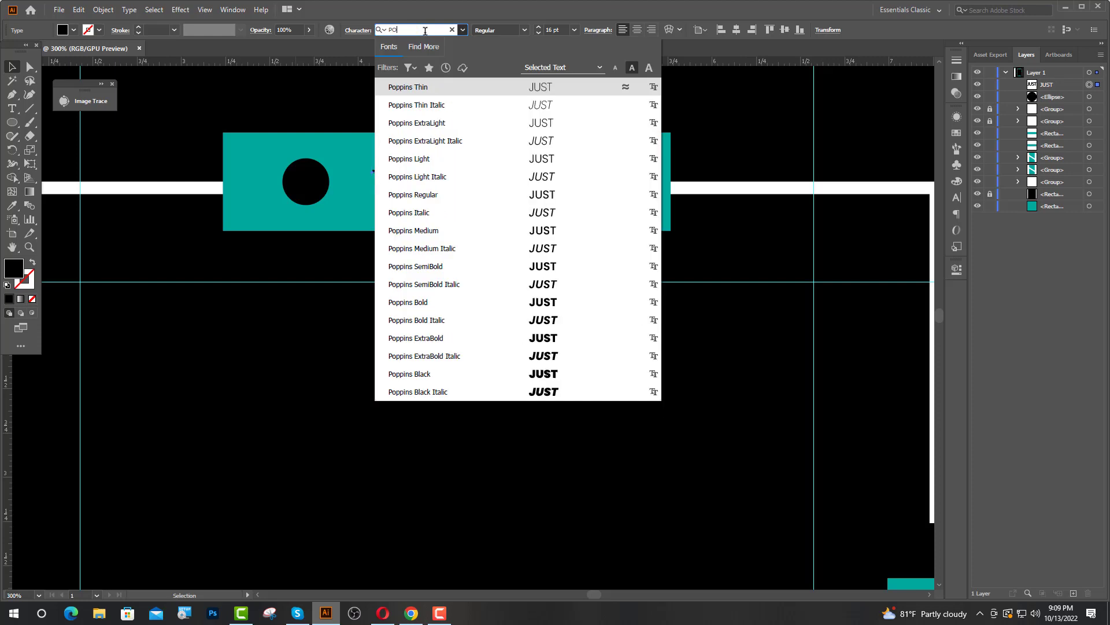
{"action": "left_click", "coordinate": [422, 304]}
{"action": "left_click", "coordinate": [538, 33]}
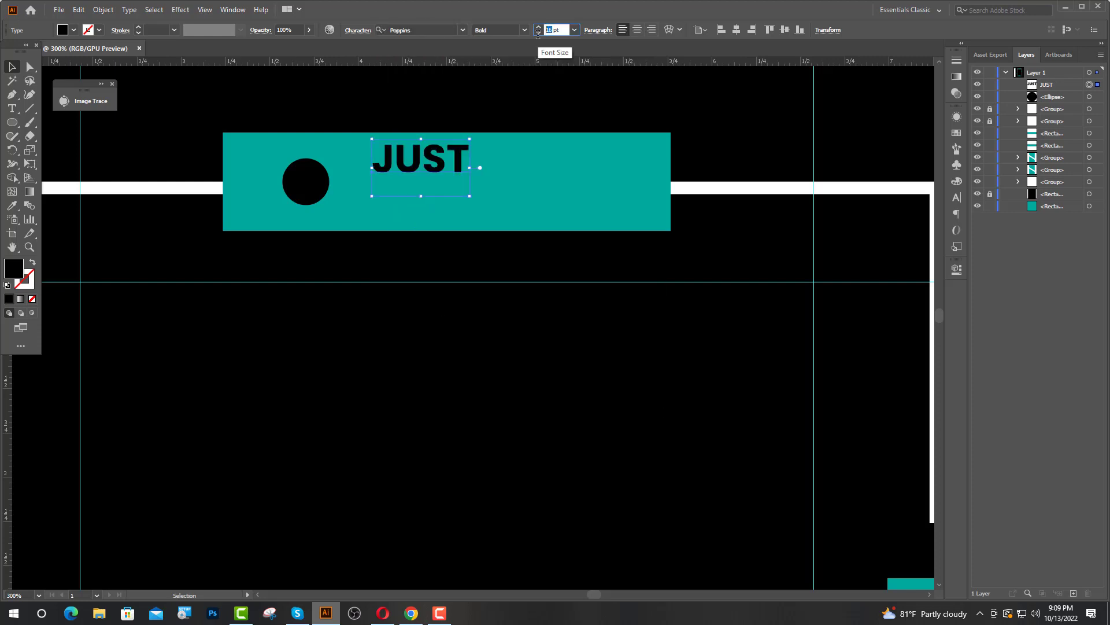
{"action": "type", "text": "32"}
{"action": "key", "text": "Return"}
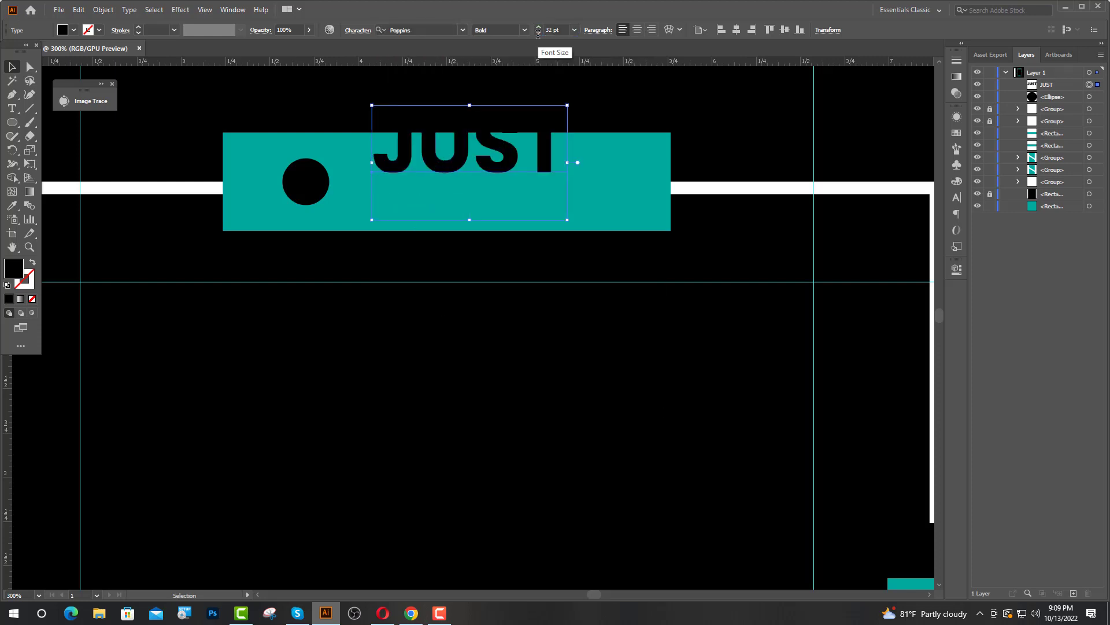
Move JUST inside the teal bar right beside the black circle and convert the text to outlines.
{"action": "left_click_drag", "start_coordinate": [503, 173], "coordinate": [476, 197]}
{"action": "key", "text": "ctrl+plus"}
{"action": "right_click", "coordinate": [405, 311]}
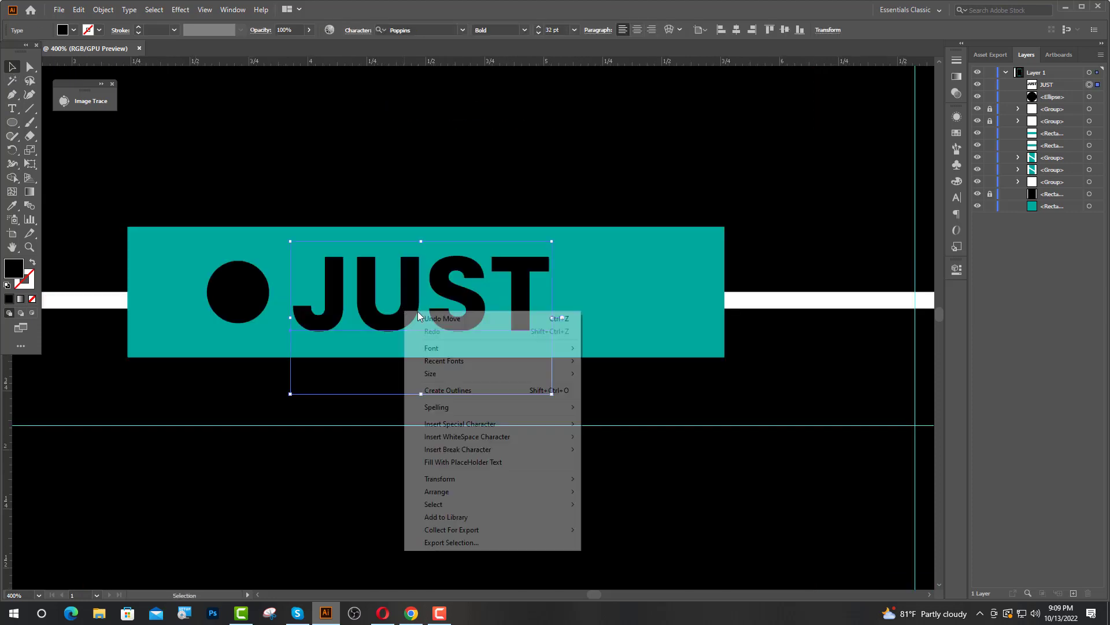
{"action": "left_click", "coordinate": [449, 391]}
Copy the black circle to the right side of JUST and distribute both circles and the word evenly in the horizontal direction.
{"action": "left_click", "coordinate": [255, 304]}
{"action": "left_click_drag", "start_coordinate": [255, 305], "coordinate": [602, 305]}
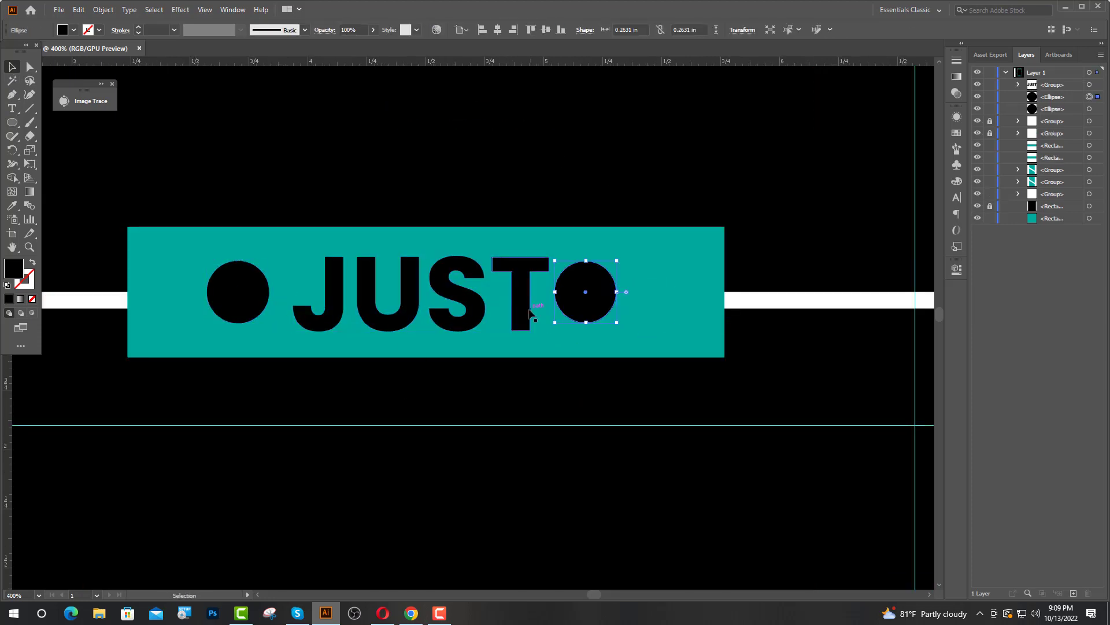
{"action": "left_click", "coordinate": [527, 313], "text": "shift"}
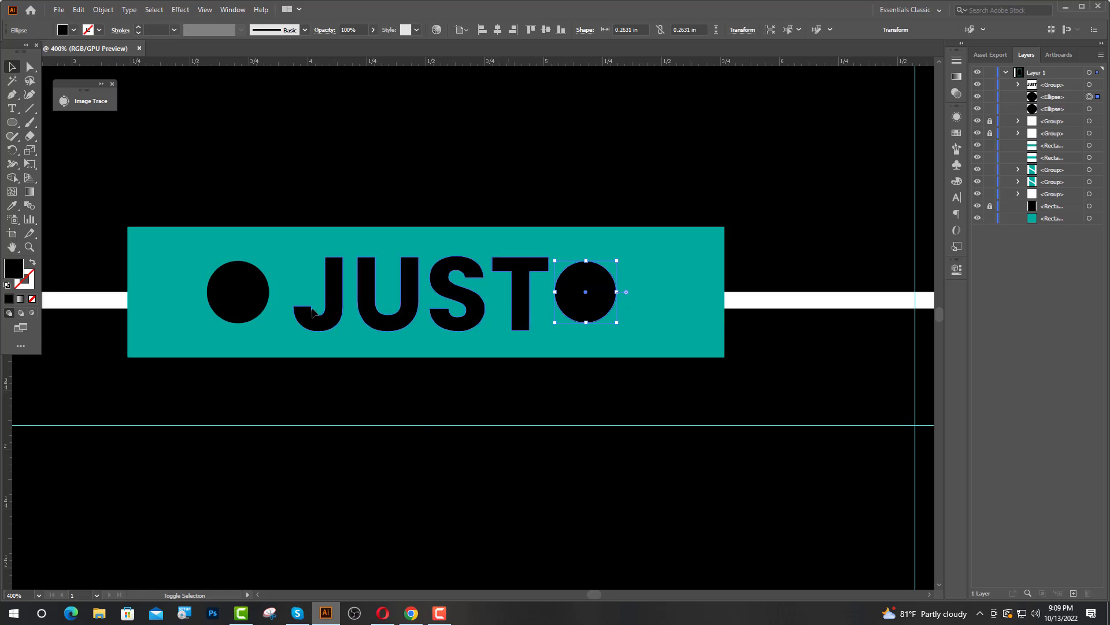
{"action": "left_click", "coordinate": [469, 30]}
{"action": "left_click", "coordinate": [490, 47]}
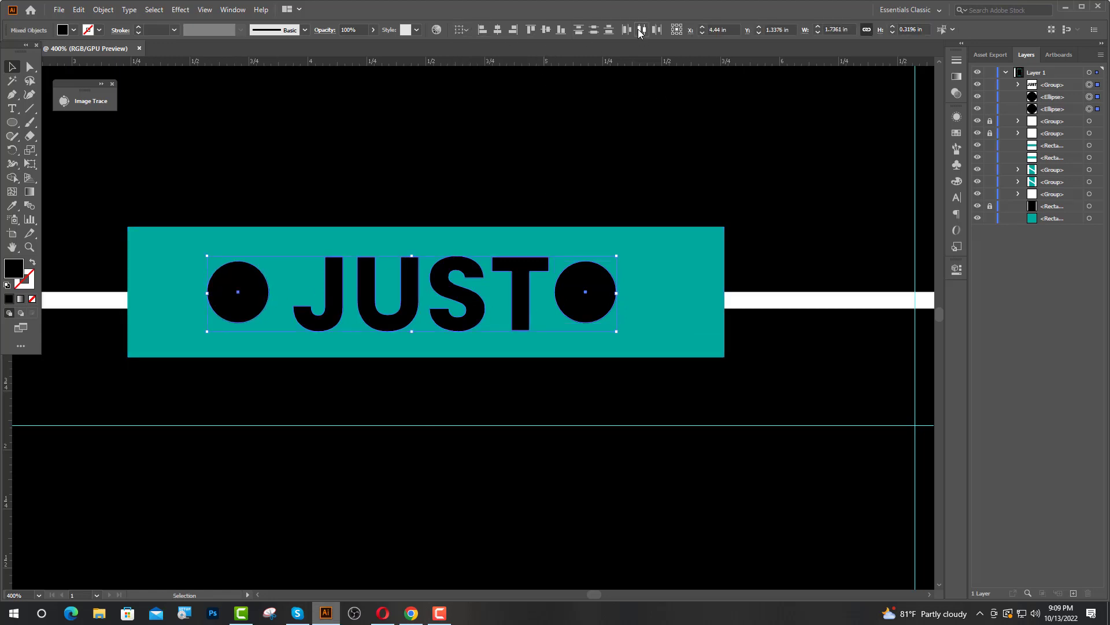
{"action": "left_click", "coordinate": [641, 29]}
Nudge the two black circles outward by equal amounts to widen the gaps on both sides of JUST.
{"action": "left_click", "coordinate": [585, 292]}
{"action": "key", "text": "Right"}
{"action": "key", "text": "Right"}
{"action": "key", "text": "Right"}
{"action": "key", "text": "Right"}
{"action": "key", "text": "Right"}
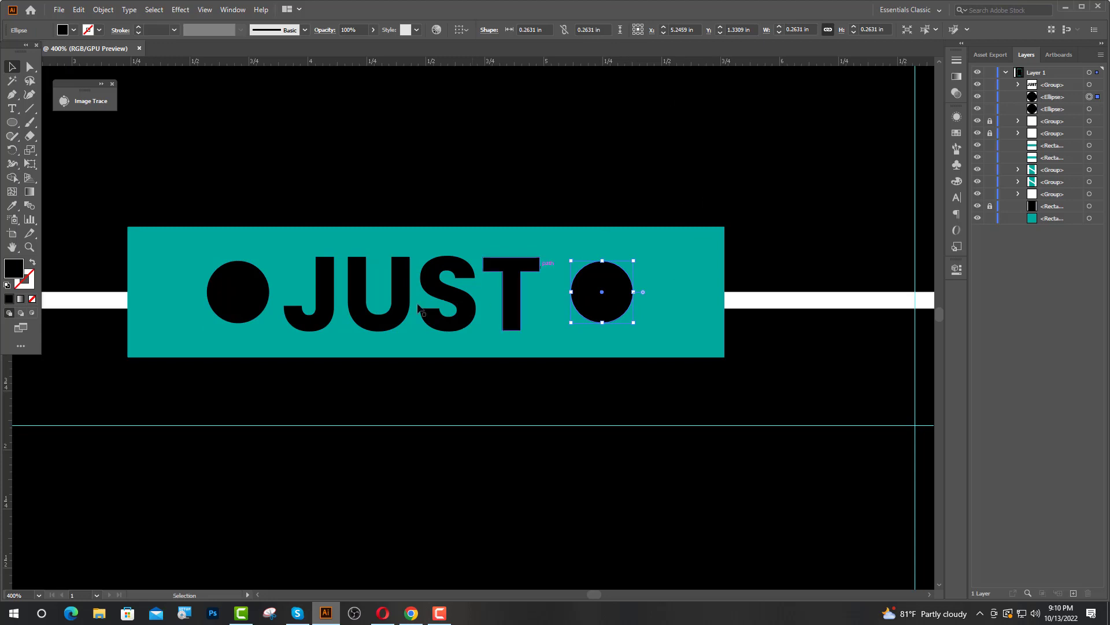
{"action": "key", "text": "Left"}
{"action": "key", "text": "Left"}
{"action": "key", "text": "Left"}
{"action": "key", "text": "Left"}
{"action": "key", "text": "Left"}
{"action": "key", "text": "Left"}
{"action": "key", "text": "Left"}
{"action": "key", "text": "Left"}
{"action": "key", "text": "Left"}
{"action": "key", "text": "Left"}
{"action": "left_click", "coordinate": [602, 292]}
{"action": "key", "text": "Right"}
{"action": "key", "text": "Right"}
{"action": "key", "text": "Right"}
{"action": "key", "text": "Right"}
{"action": "key", "text": "Right"}
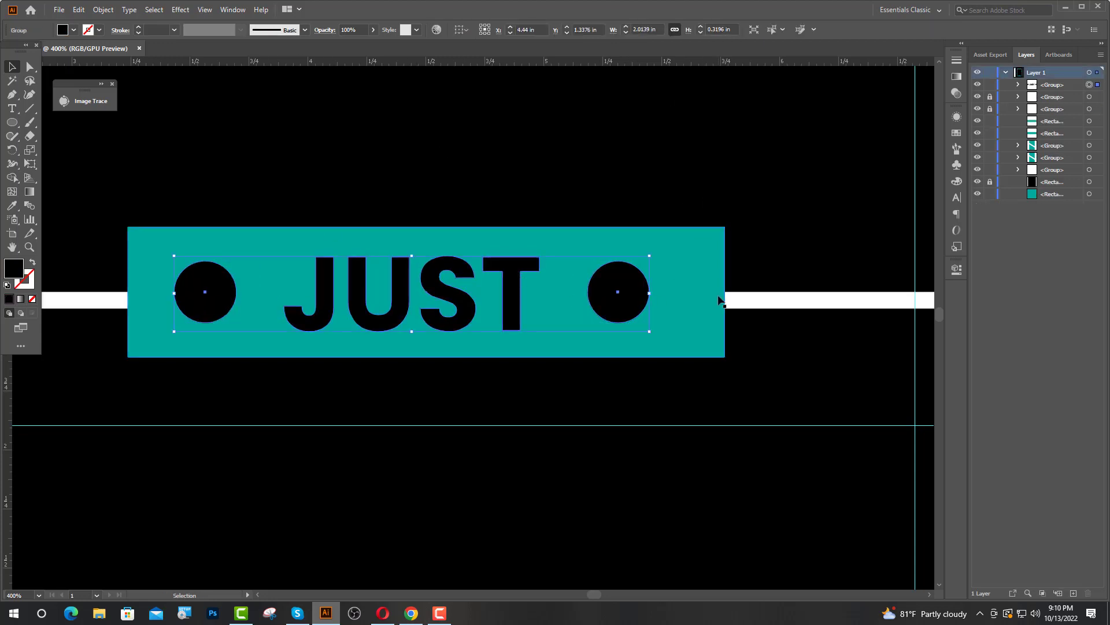
Group JUST with its two circles and centre the group horizontally on the upper teal bar.
{"action": "key", "text": "ctrl+g"}
{"action": "left_click", "coordinate": [706, 286], "text": "shift"}
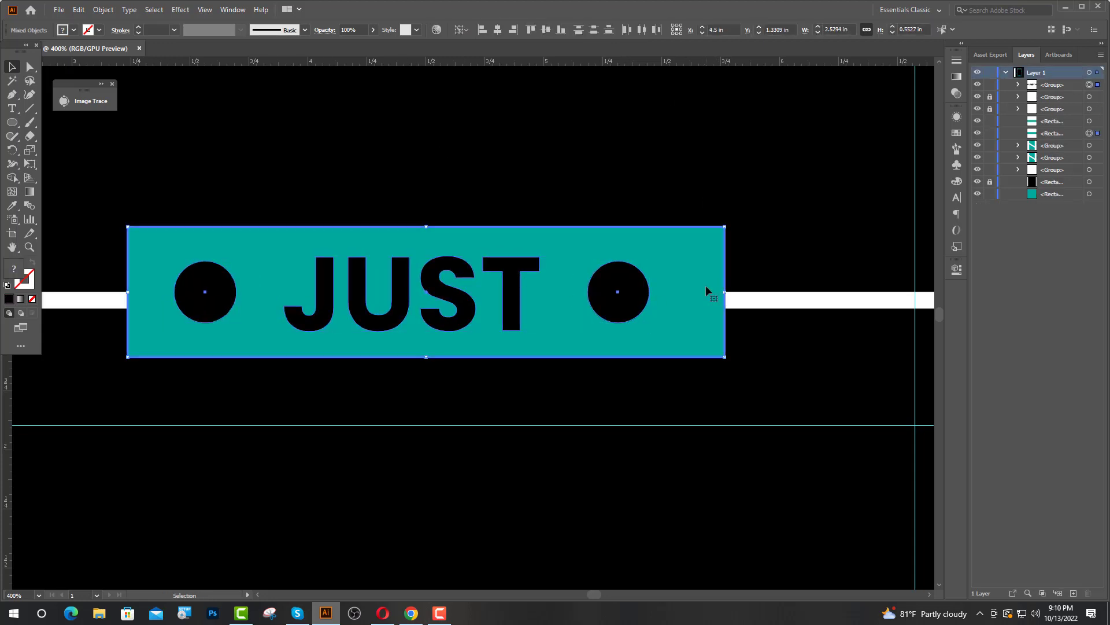
{"action": "left_click", "coordinate": [498, 30]}
{"action": "left_click", "coordinate": [590, 104]}
{"action": "key", "text": "ctrl+1"}
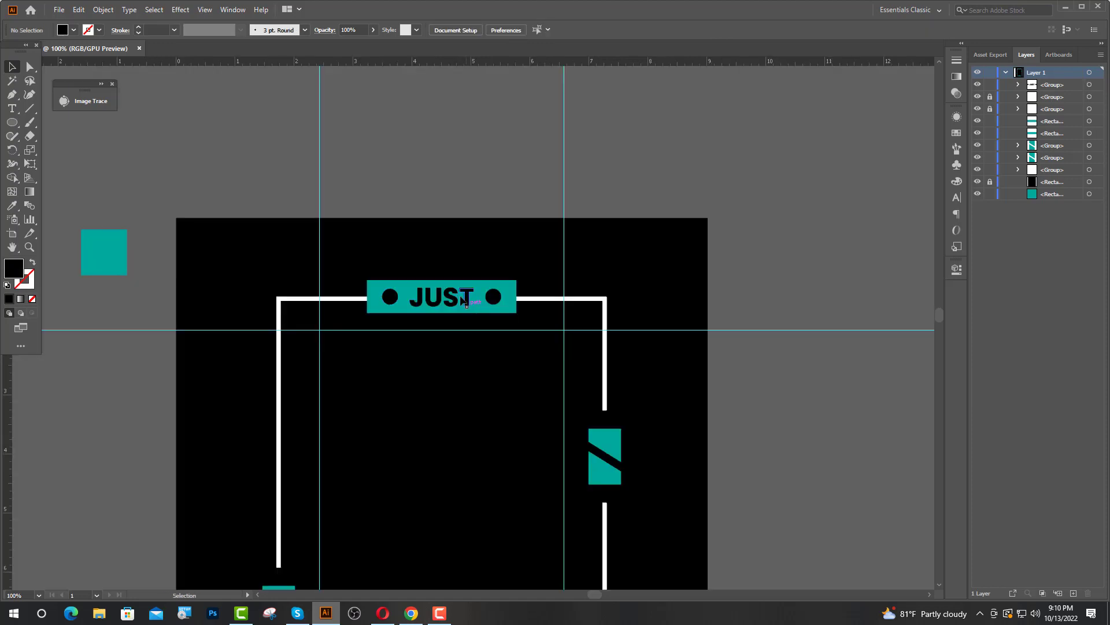
{"action": "scroll", "coordinate": [466, 300], "scroll_direction": "down", "scroll_amount": 5}
{"action": "key", "text": "ctrl+minus"}
{"action": "scroll", "coordinate": [414, 240], "scroll_direction": "down", "scroll_amount": 1}
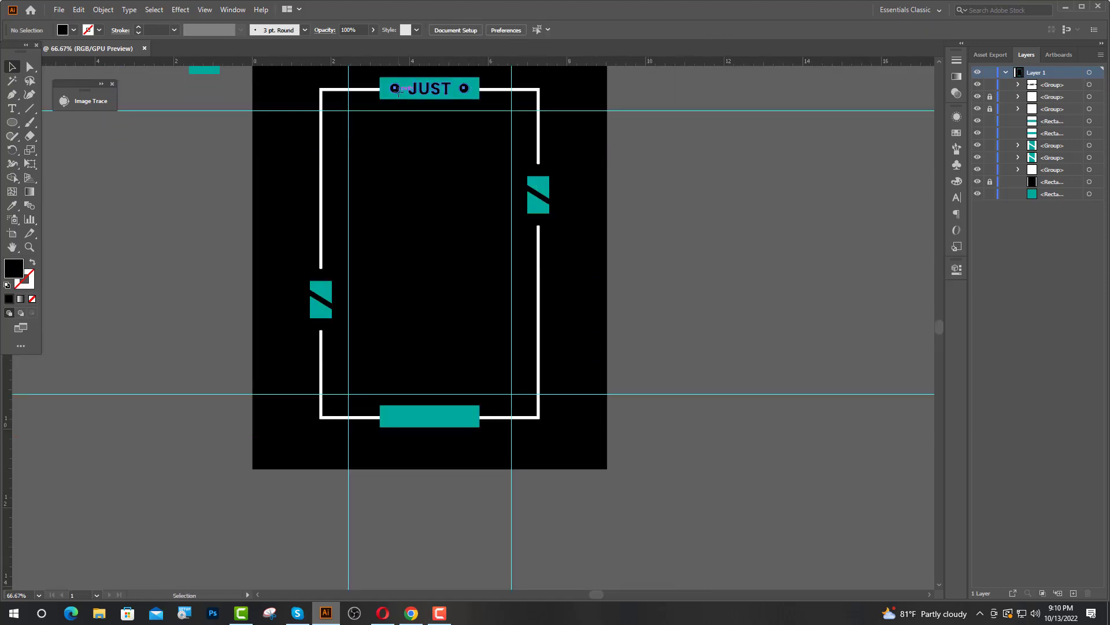
Ungroup JUST and its circles on the upper teal bar and copy the two black circles straight down onto the lower teal bar.
{"action": "right_click", "coordinate": [399, 92]}
{"action": "left_click", "coordinate": [457, 203]}
{"action": "left_click", "coordinate": [677, 216]}
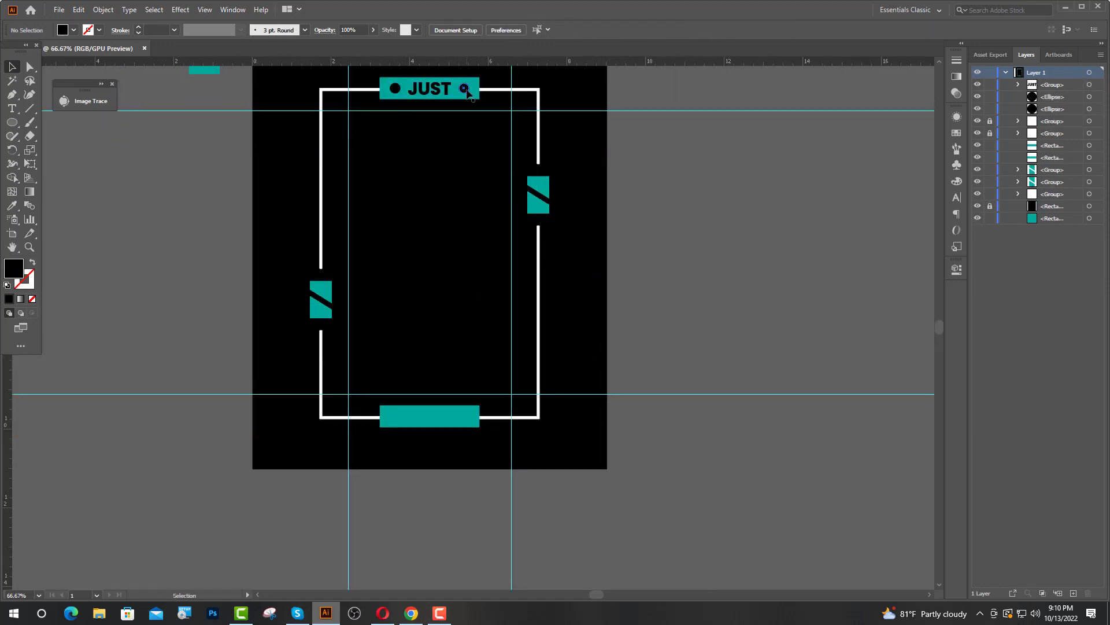
{"action": "left_click", "coordinate": [465, 89]}
{"action": "left_click", "coordinate": [395, 88], "text": "shift"}
{"action": "left_click_drag", "start_coordinate": [463, 89], "coordinate": [463, 416]}
{"action": "left_click", "coordinate": [724, 387]}
Add the text HAPPY in Poppins Bold at 24 pt between the two circles on the lower teal bar.
{"action": "scroll", "coordinate": [712, 342], "scroll_direction": "down", "scroll_amount": 2}
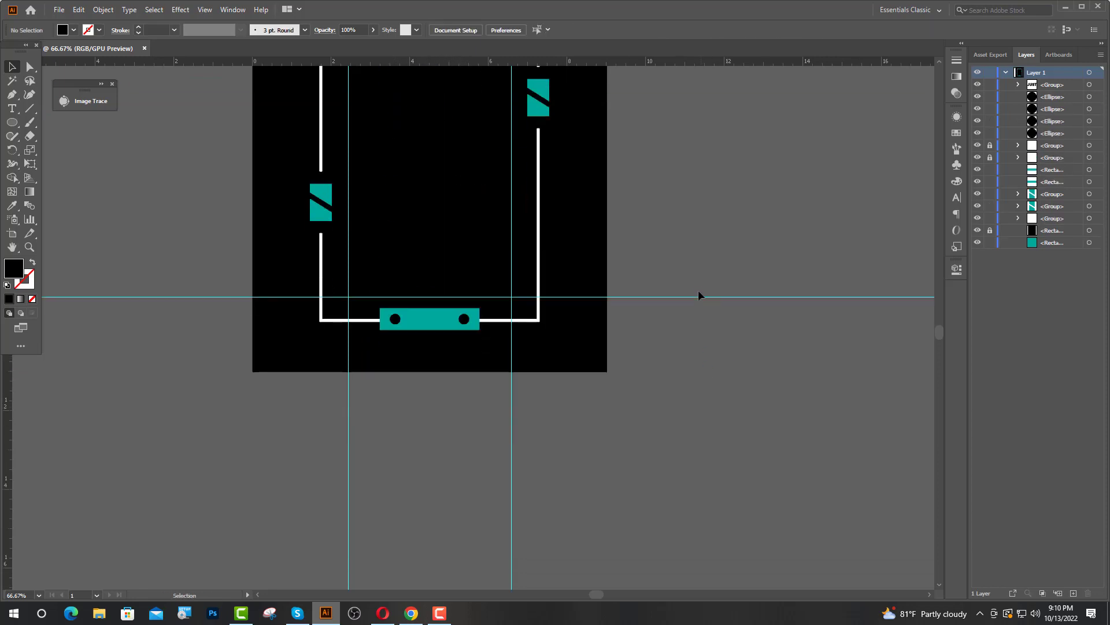
{"action": "scroll", "coordinate": [637, 289], "scroll_direction": "down", "scroll_amount": 1}
{"action": "scroll", "coordinate": [464, 280], "scroll_direction": "up", "scroll_amount": 4}
{"action": "key", "text": "t"}
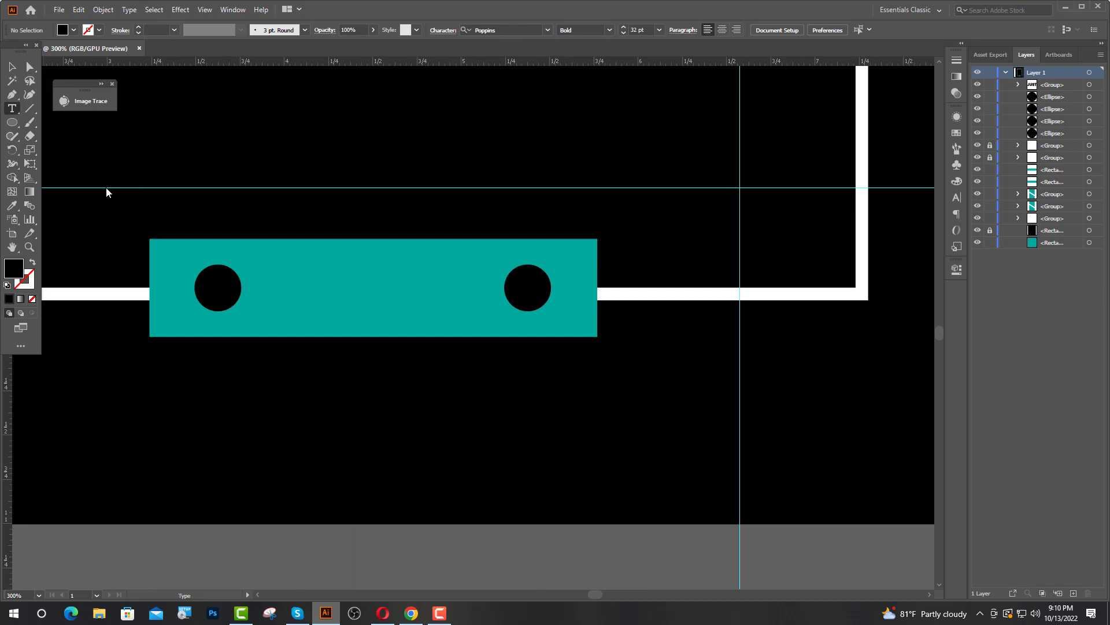
{"action": "left_click", "coordinate": [287, 283]}
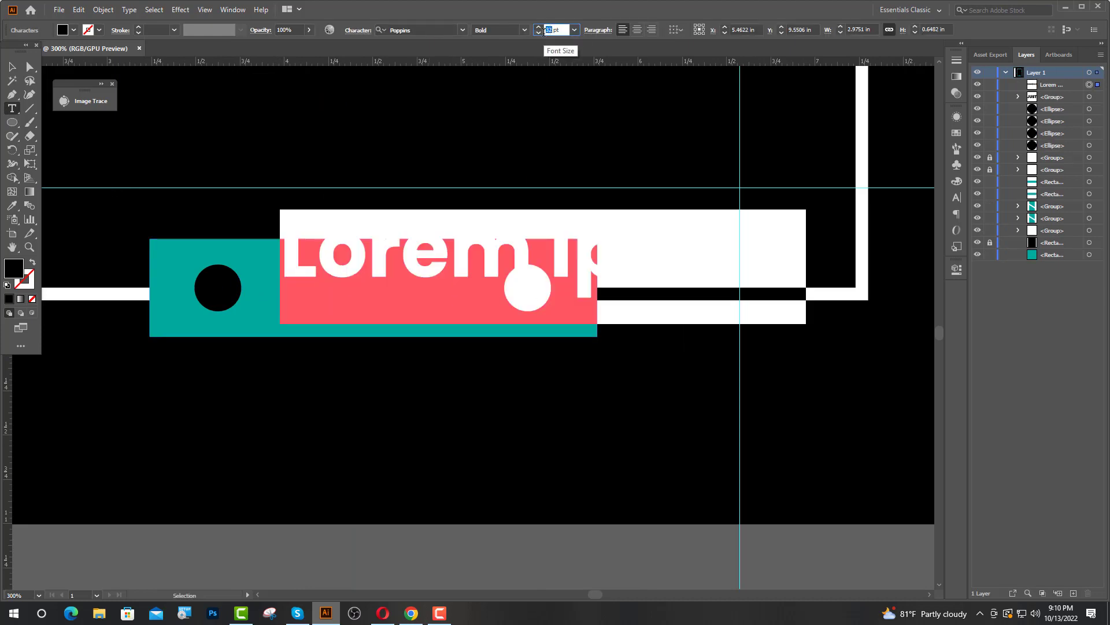
{"action": "left_click", "coordinate": [544, 31]}
{"action": "type", "text": "24"}
{"action": "key", "text": "Return"}
{"action": "type", "text": "HAPPY"}
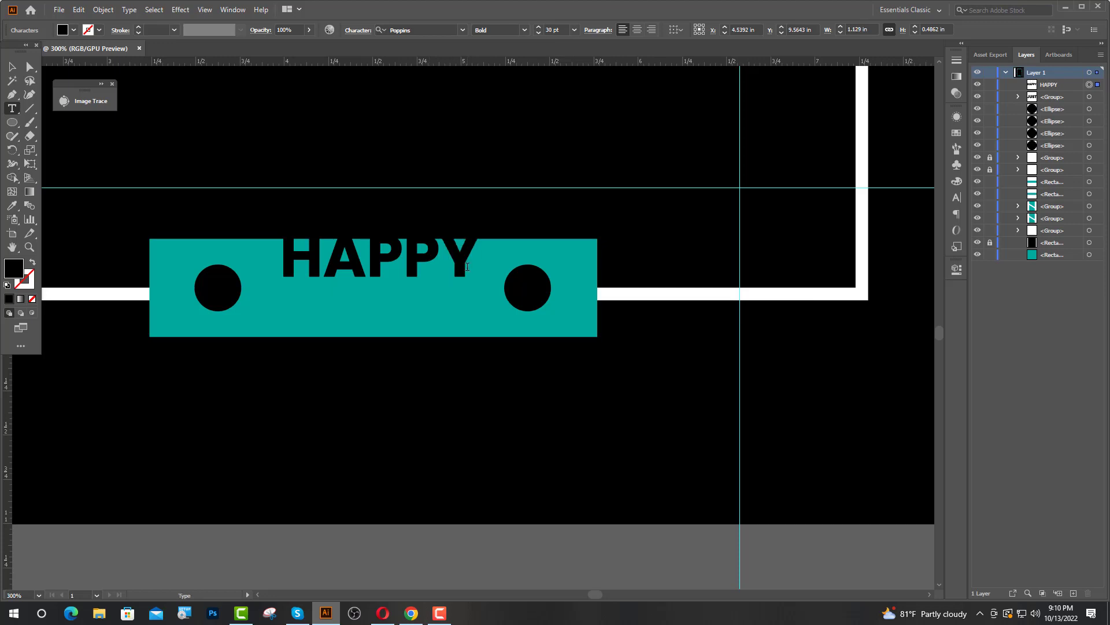
Set the HAPPY text to 30 pt and move it between the two black circles.
{"action": "left_click_drag", "start_coordinate": [468, 267], "coordinate": [281, 263]}
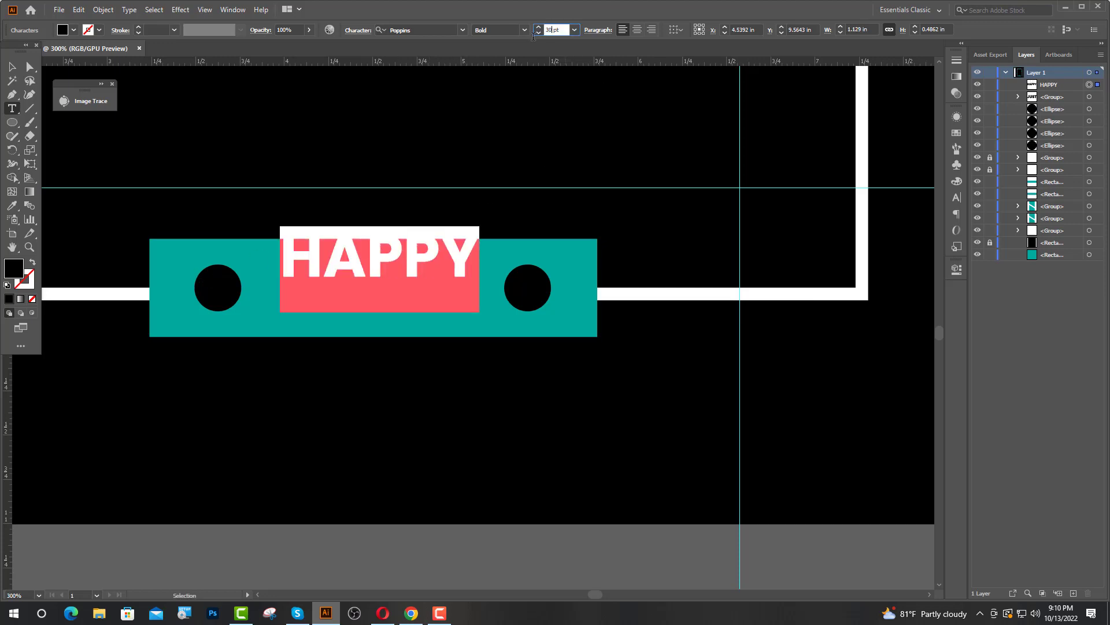
{"action": "key", "text": "Return"}
{"action": "key", "text": "Escape"}
{"action": "left_click_drag", "start_coordinate": [375, 276], "coordinate": [350, 299]}
Convert HAPPY to outlines and distribute the word and its two circles evenly in the horizontal direction.
{"action": "left_click_drag", "start_coordinate": [475, 291], "coordinate": [511, 388]}
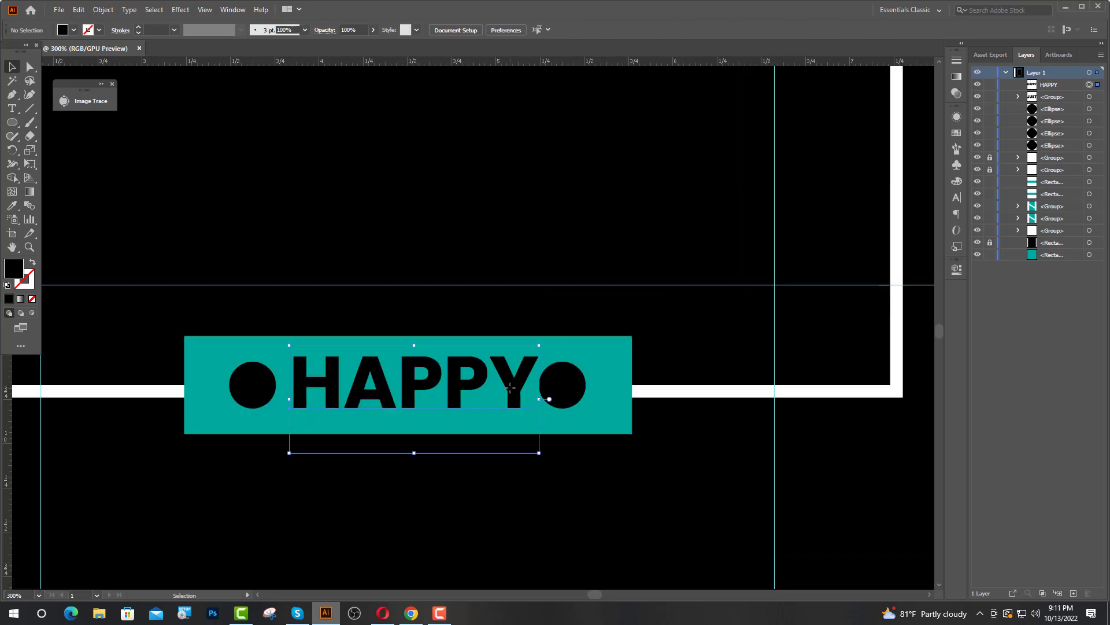
{"action": "right_click", "coordinate": [510, 388]}
{"action": "left_click", "coordinate": [567, 227]}
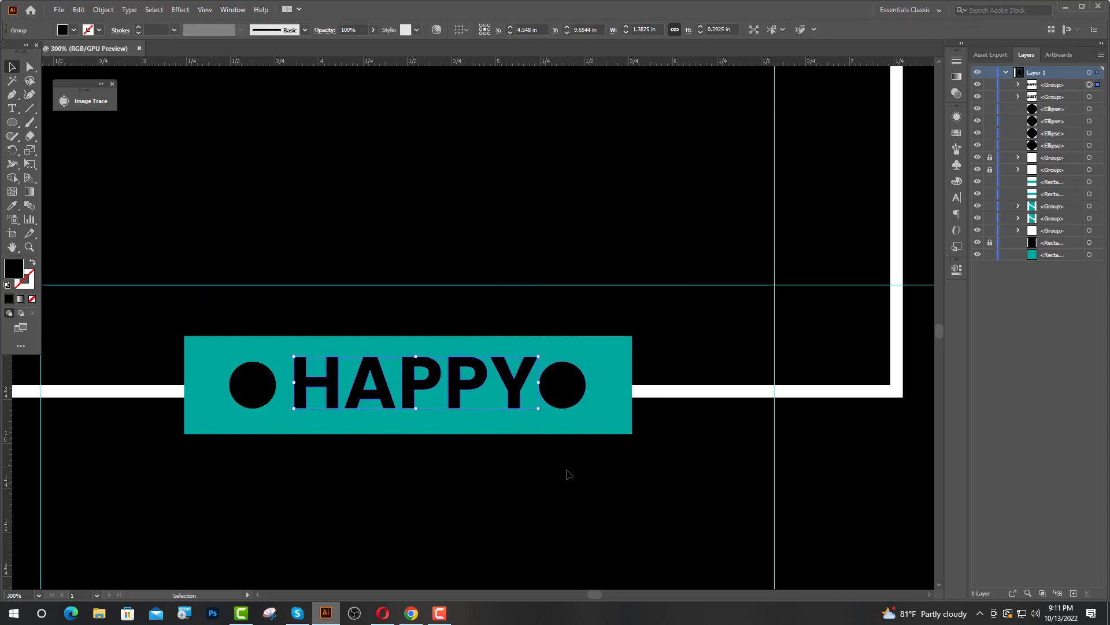
{"action": "left_click", "coordinate": [562, 384]}
{"action": "left_click", "coordinate": [252, 384], "text": "shift"}
{"action": "left_click", "coordinate": [521, 373], "text": "shift"}
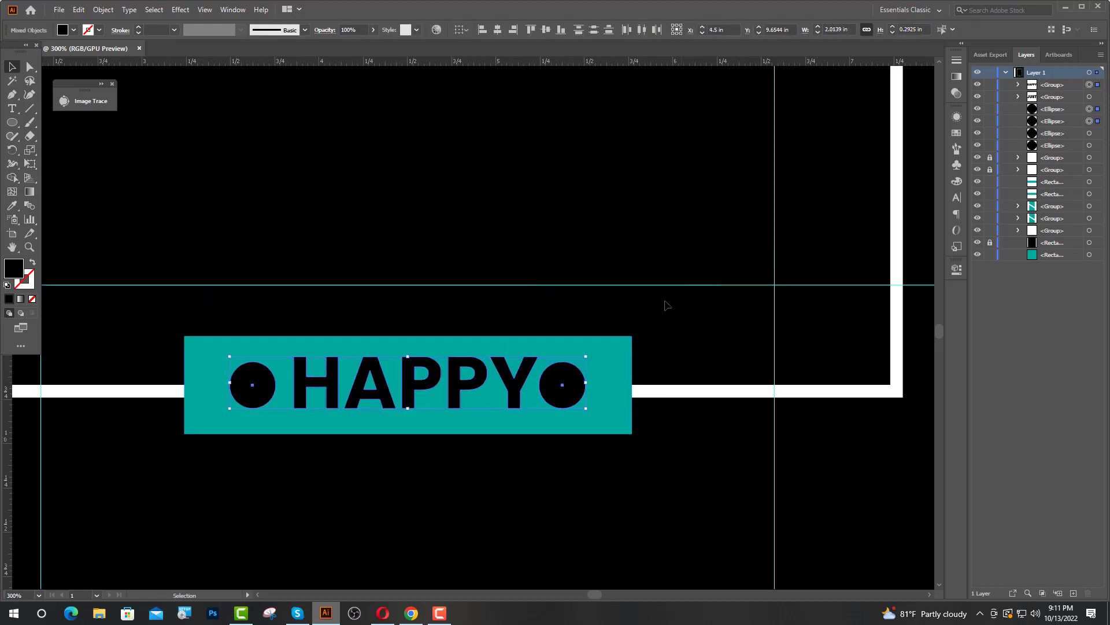
{"action": "left_click", "coordinate": [641, 29]}
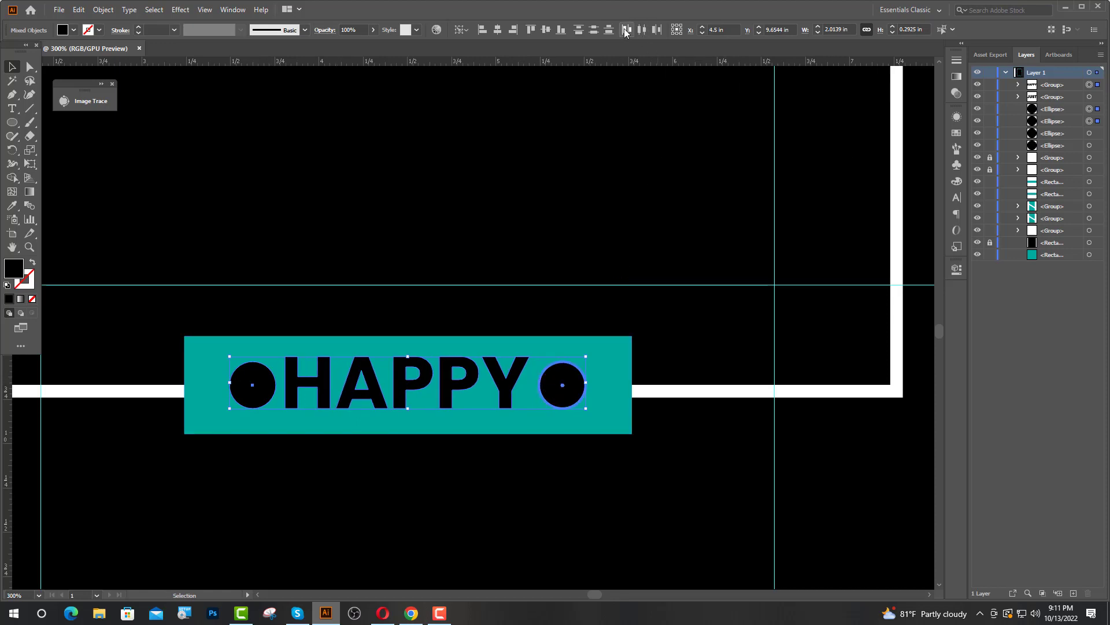
Align HAPPY and its circles on their vertical centres, group them and centre the group on the lower teal bar.
{"action": "left_click", "coordinate": [549, 31]}
{"action": "key", "text": "ctrl+g"}
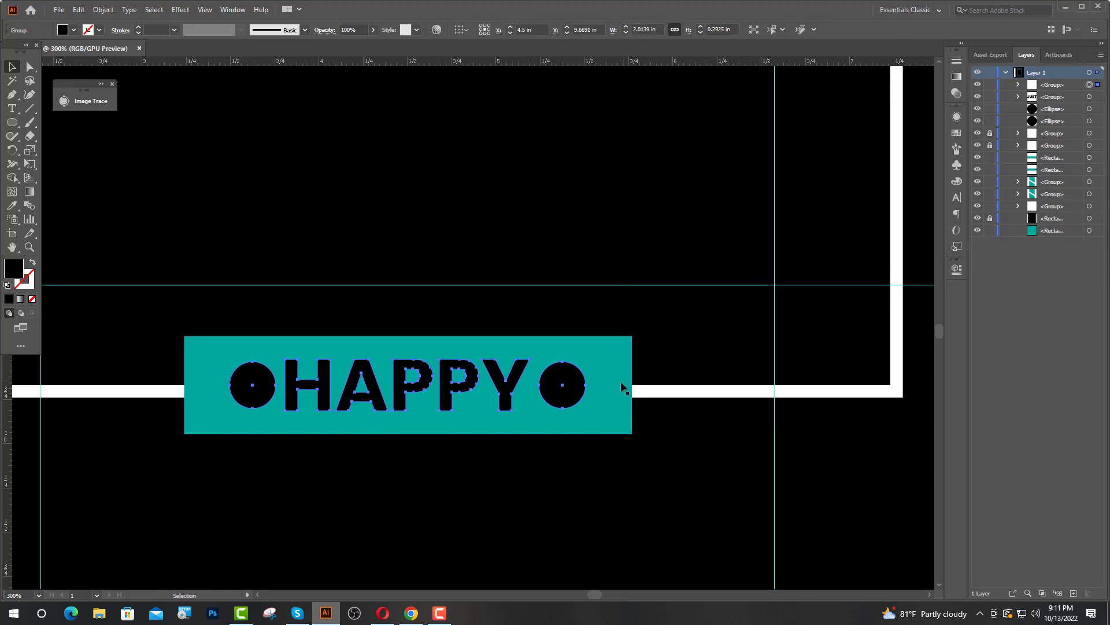
{"action": "left_click", "coordinate": [614, 387], "text": "shift"}
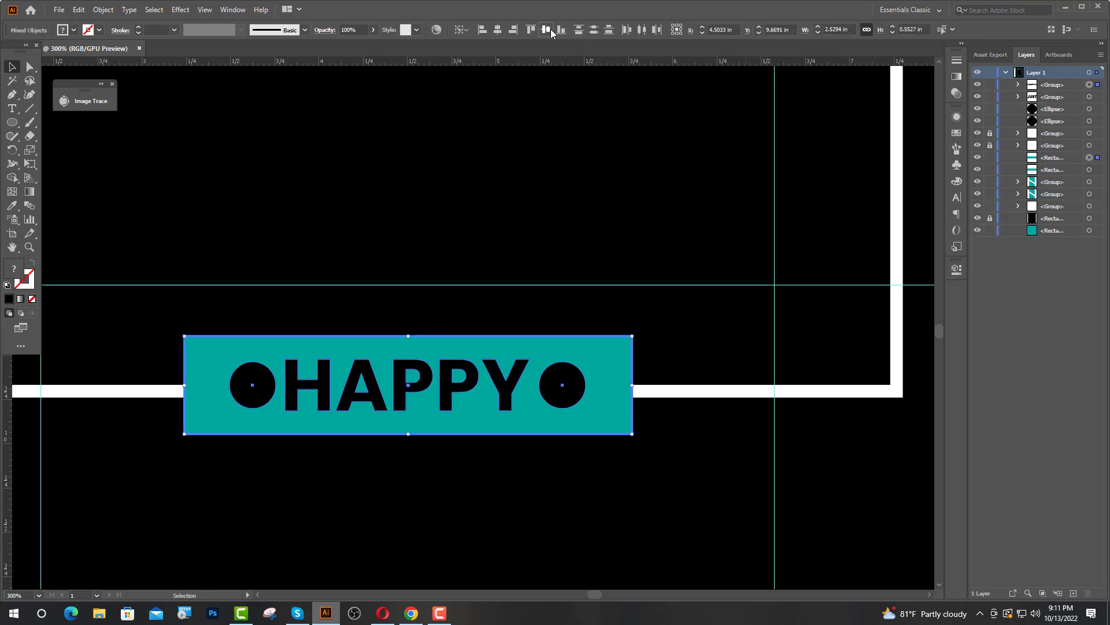
{"action": "left_click", "coordinate": [498, 31]}
{"action": "scroll", "coordinate": [533, 300], "scroll_direction": "down", "scroll_amount": 5}
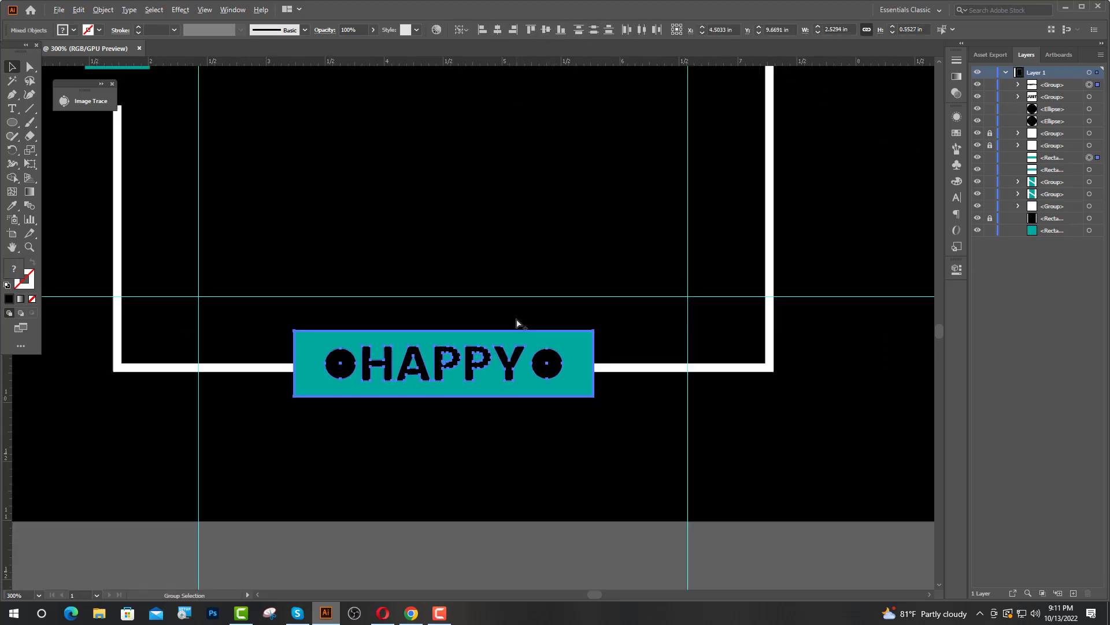
{"action": "left_click", "coordinate": [599, 322]}
Add the text WANT in Poppins Bold at 120 pt inside the frame below the JUST bar.
{"action": "scroll", "coordinate": [599, 323], "scroll_direction": "up", "scroll_amount": 2}
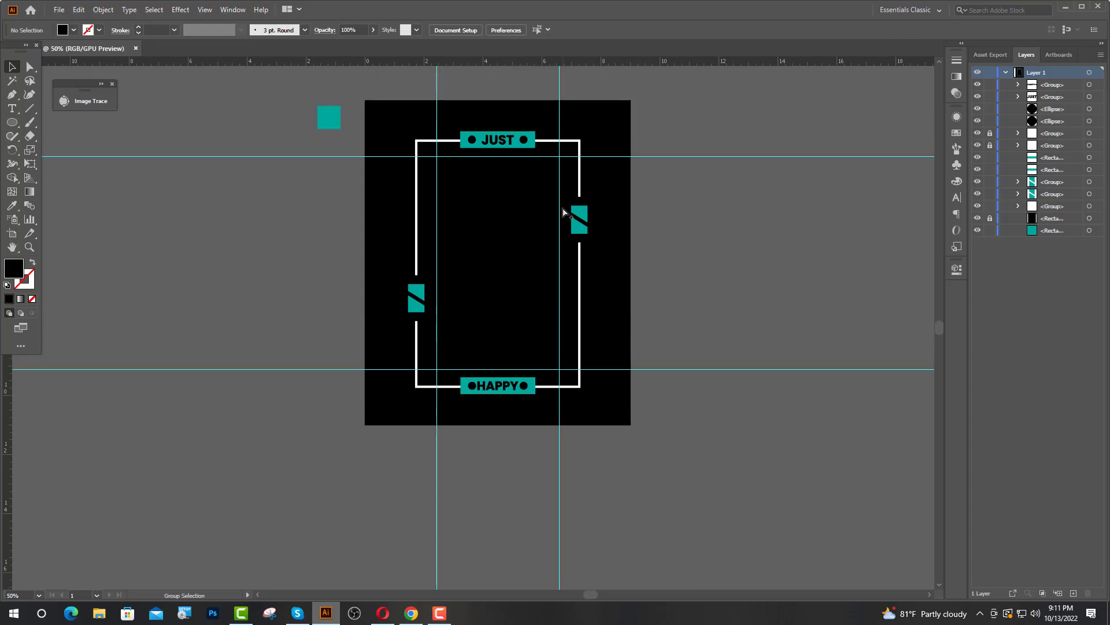
{"action": "scroll", "coordinate": [564, 213], "scroll_direction": "up", "scroll_amount": 1}
{"action": "left_click", "coordinate": [12, 108]}
{"action": "left_click", "coordinate": [421, 179]}
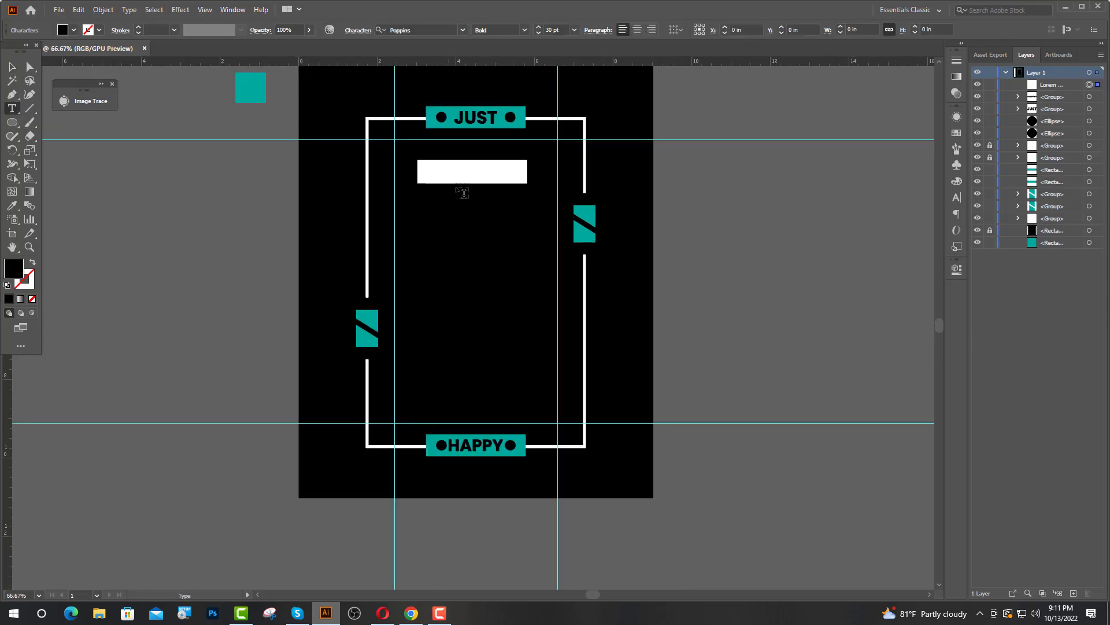
{"action": "left_click", "coordinate": [547, 30]}
{"action": "type", "text": "12"}
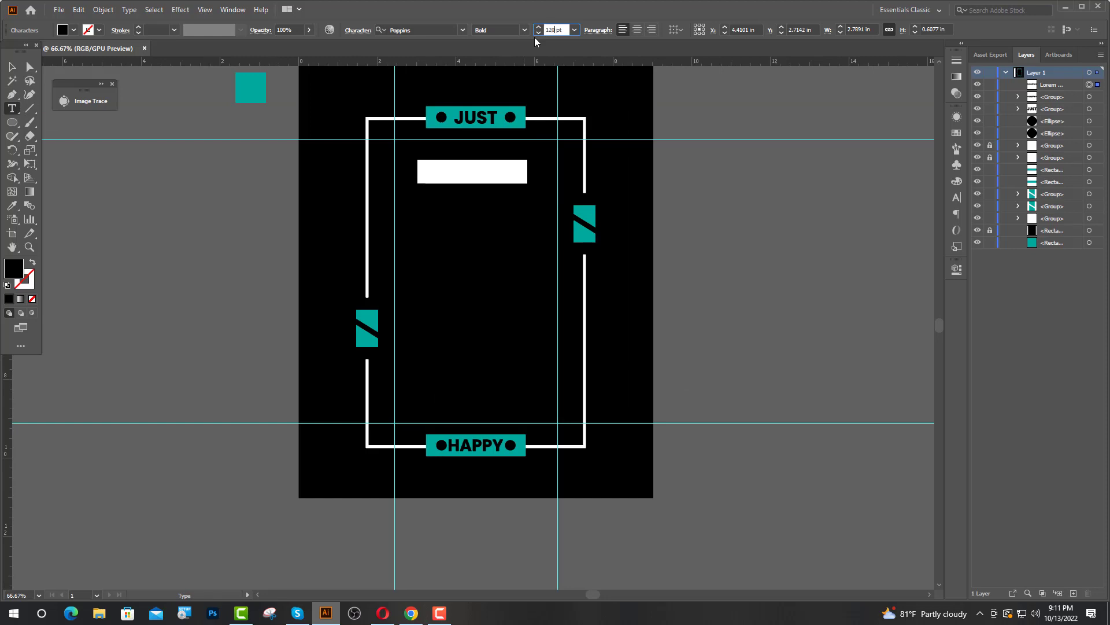
{"action": "type", "text": "0"}
{"action": "key", "text": "Return"}
{"action": "type", "text": "WANT"}
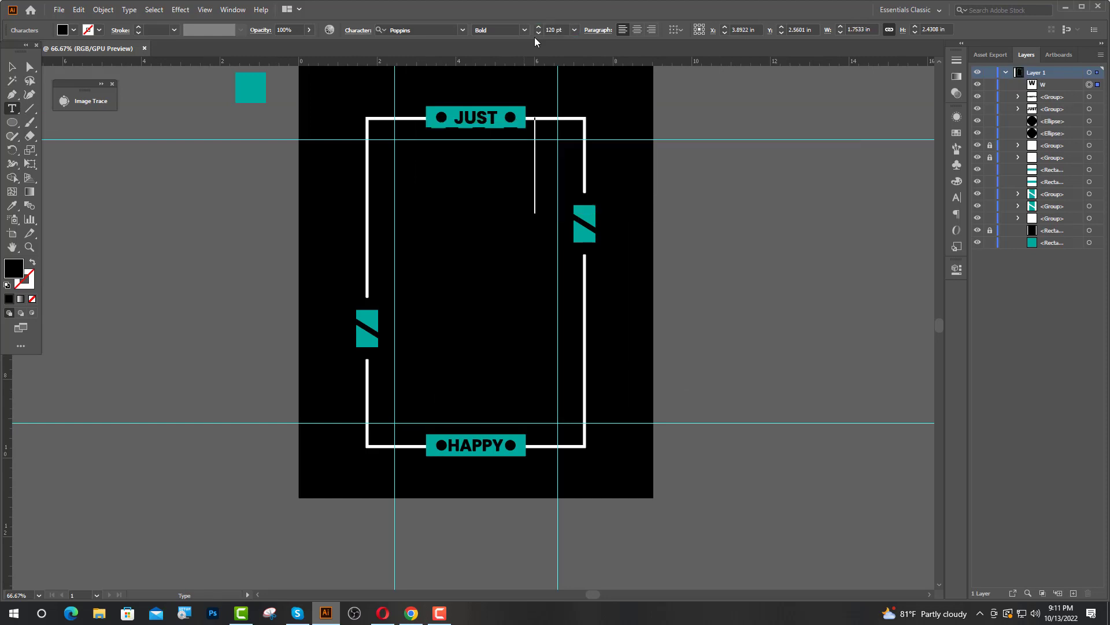
Move the WANT text below the upper horizontal guide and fill it with white.
{"action": "key", "text": "Escape"}
{"action": "left_click_drag", "start_coordinate": [485, 163], "coordinate": [445, 194]}
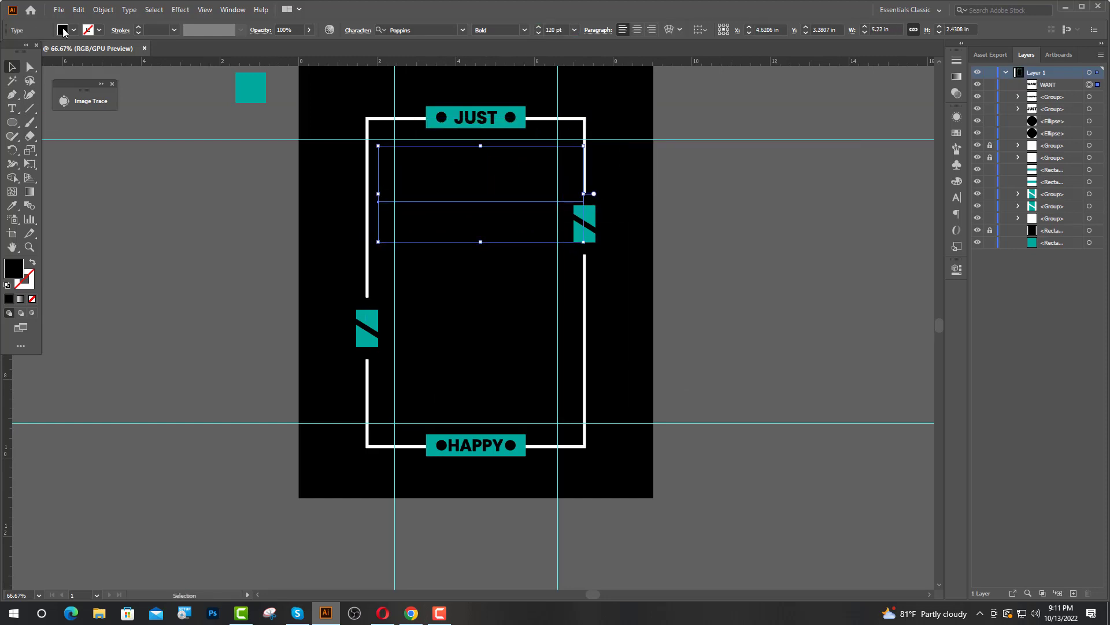
{"action": "left_click", "coordinate": [63, 33]}
{"action": "left_click", "coordinate": [24, 51]}
{"action": "key", "text": "Escape"}
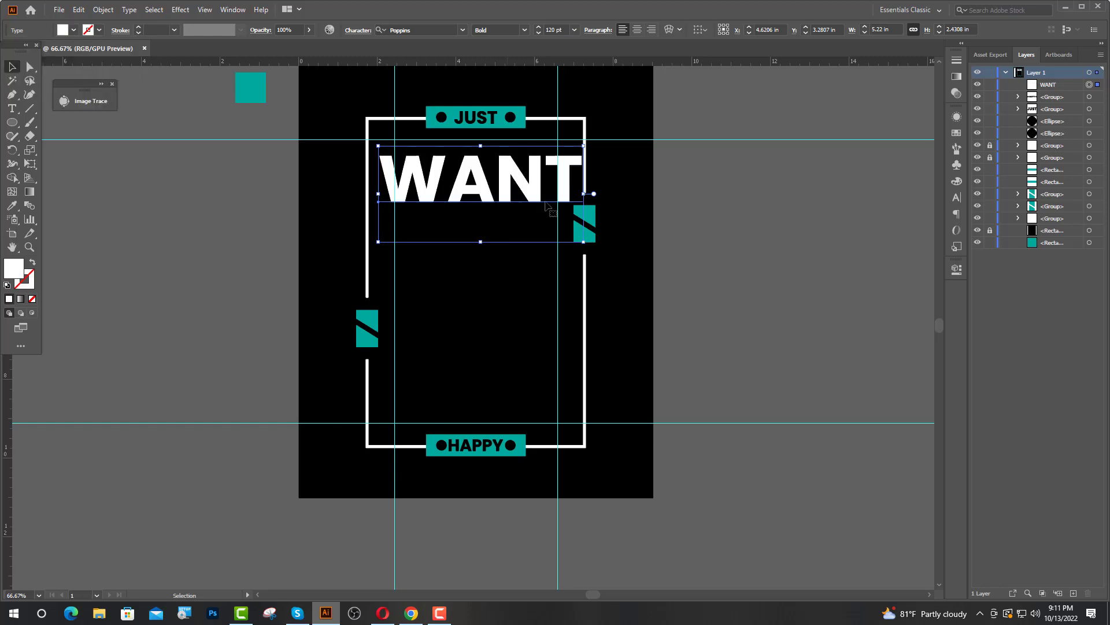
Reduce the WANT text to 80 pt and place it between the two vertical guides.
{"action": "key", "text": "ctrl+equal"}
{"action": "key", "text": "ctrl+equal"}
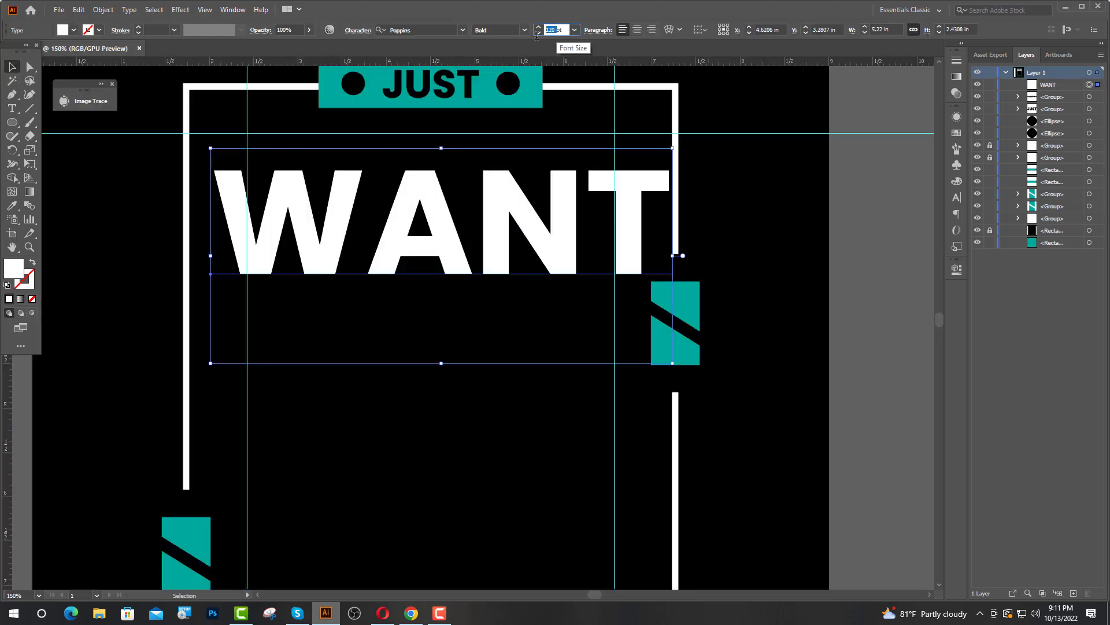
{"action": "type", "text": "80"}
{"action": "key", "text": "Return"}
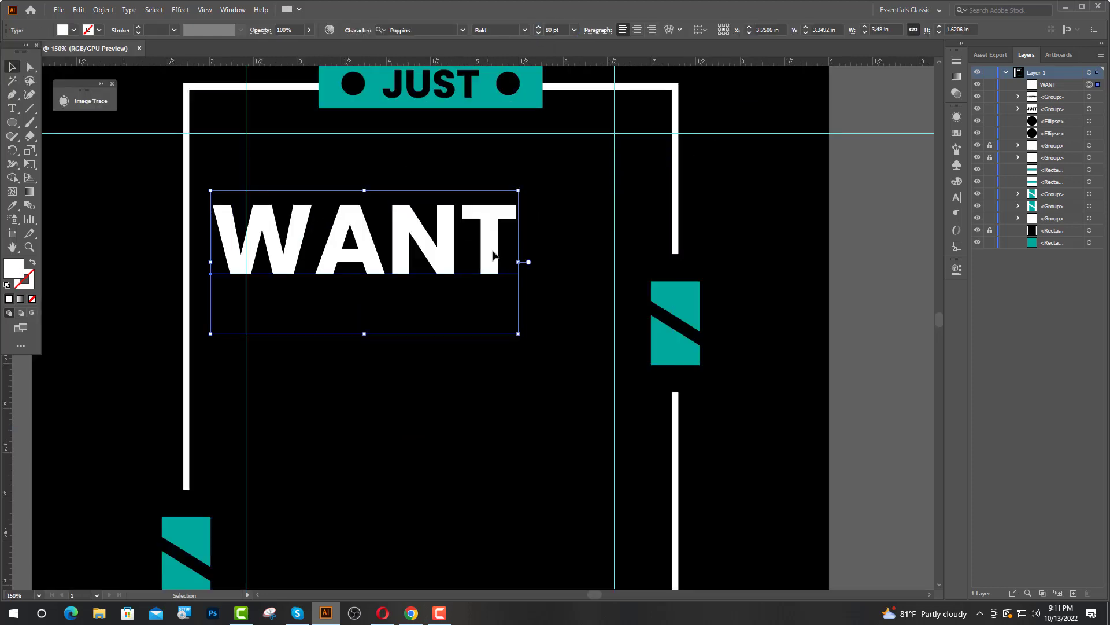
{"action": "left_click_drag", "start_coordinate": [493, 255], "coordinate": [551, 217]}
Convert WANT to outlines and scale it to span both vertical guides with its top on the upper horizontal guide.
{"action": "right_click", "coordinate": [550, 216]}
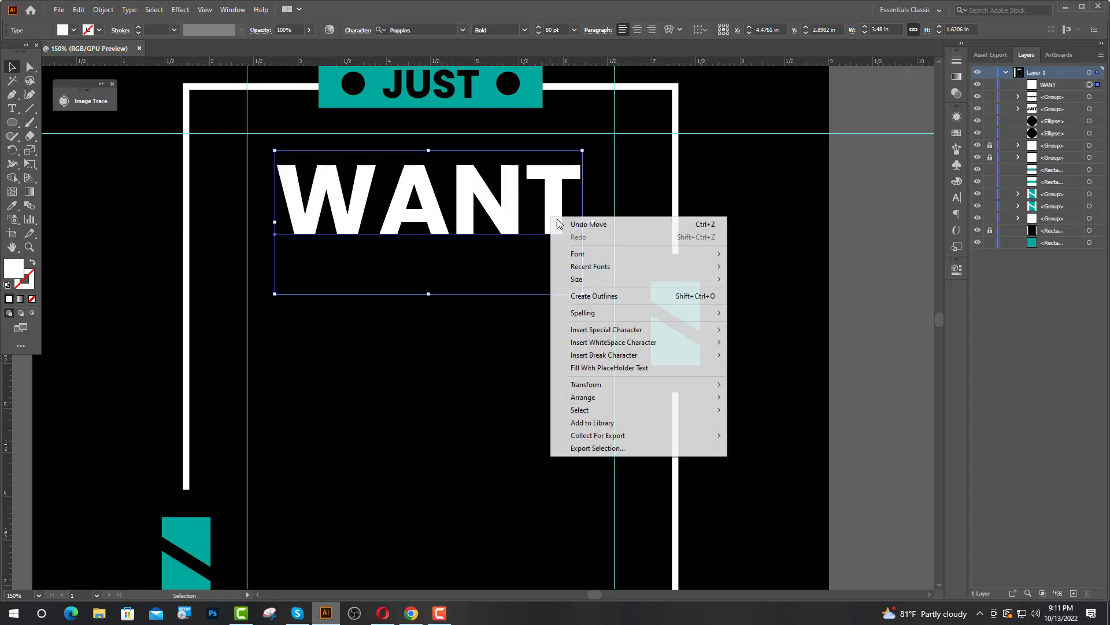
{"action": "left_click", "coordinate": [617, 304]}
{"action": "left_click_drag", "start_coordinate": [581, 234], "coordinate": [616, 267]}
{"action": "left_click_drag", "start_coordinate": [278, 243], "coordinate": [248, 251]}
{"action": "left_click_drag", "start_coordinate": [436, 223], "coordinate": [439, 198]}
Draw a thin white rectangle about 2.15 in wide and 0.1 in high below WANT, starting at the left vertical guide.
{"action": "key", "text": "ctrl+minus"}
{"action": "left_click_drag", "start_coordinate": [11, 122], "coordinate": [41, 123]}
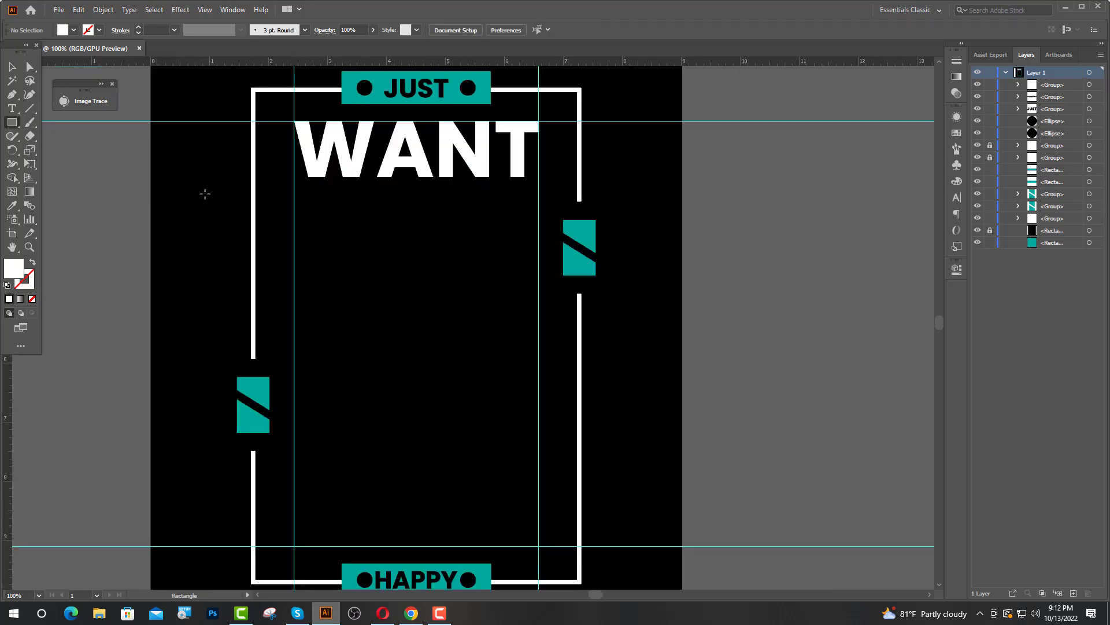
{"action": "left_click_drag", "start_coordinate": [294, 214], "coordinate": [420, 219]}
{"action": "key", "text": "v"}
{"action": "left_click", "coordinate": [354, 363]}
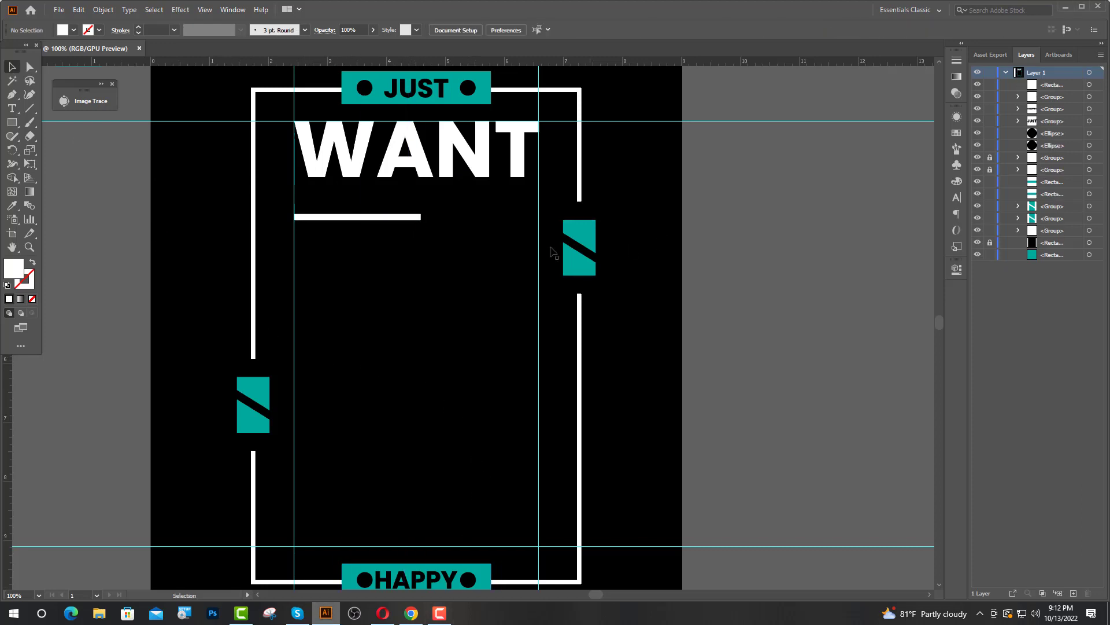
Lengthen the thin bar to about 2.46 in and copy it into two shorter bars extending the row to the right guide.
{"action": "scroll", "coordinate": [367, 265], "scroll_direction": "up", "scroll_amount": 1}
{"action": "scroll", "coordinate": [347, 241], "scroll_direction": "up", "scroll_amount": 2, "text": "alt"}
{"action": "left_click", "coordinate": [457, 248]}
{"action": "scroll", "coordinate": [457, 247], "scroll_direction": "up", "scroll_amount": 1, "text": "alt"}
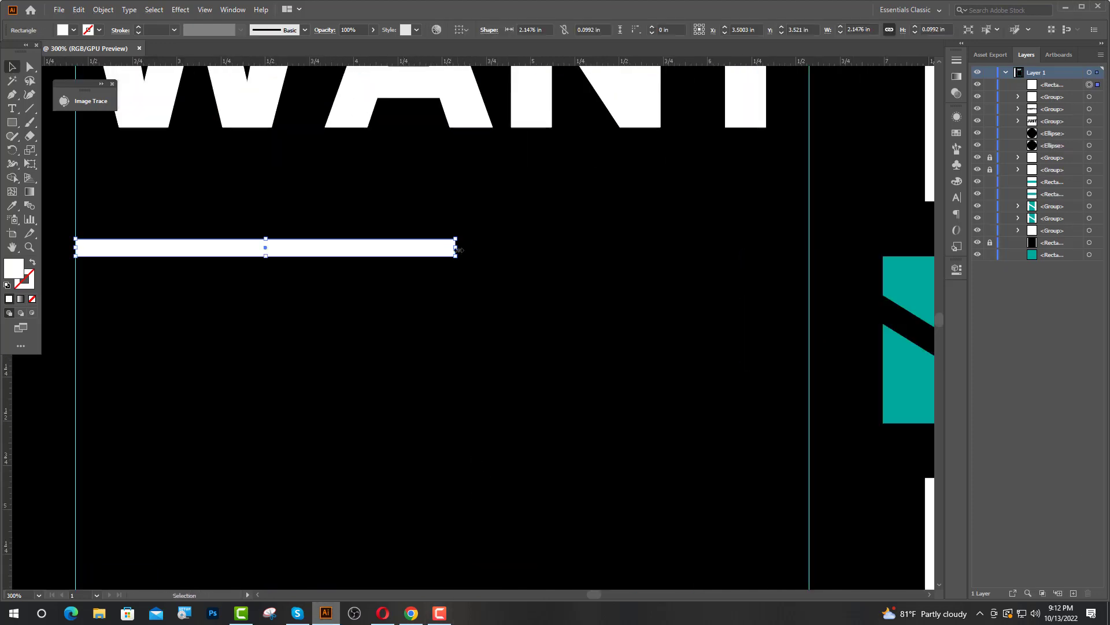
{"action": "left_click_drag", "start_coordinate": [455, 248], "coordinate": [720, 253]}
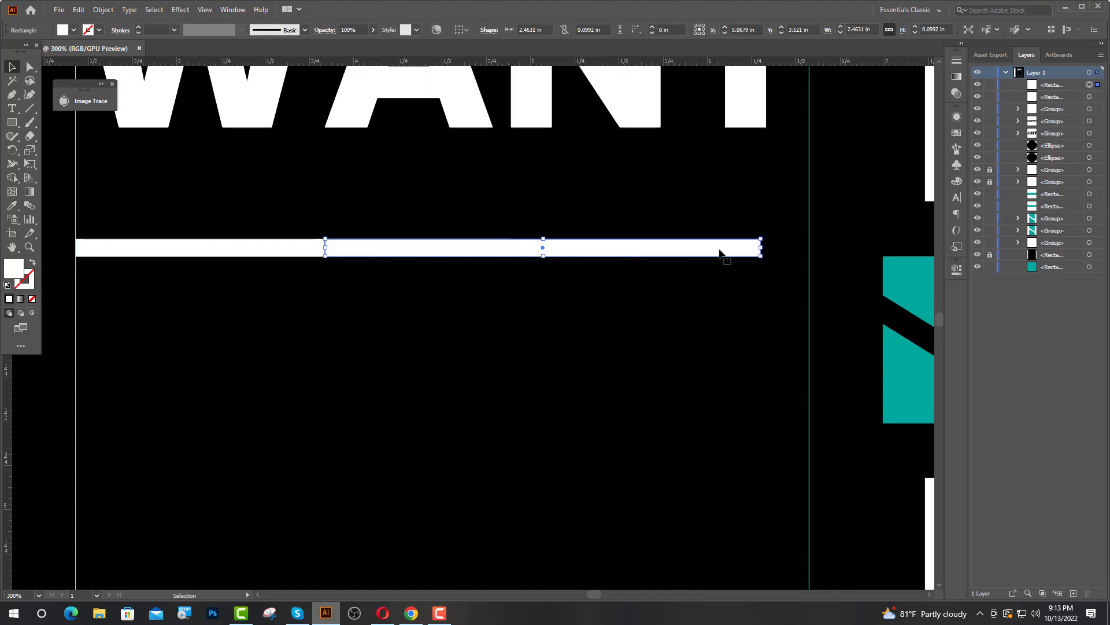
{"action": "left_click_drag", "start_coordinate": [333, 251], "coordinate": [667, 248]}
Align the three thin bars below WANT on their vertical centres.
{"action": "left_click", "coordinate": [581, 250], "text": "shift"}
{"action": "left_click", "coordinate": [502, 254], "text": "shift"}
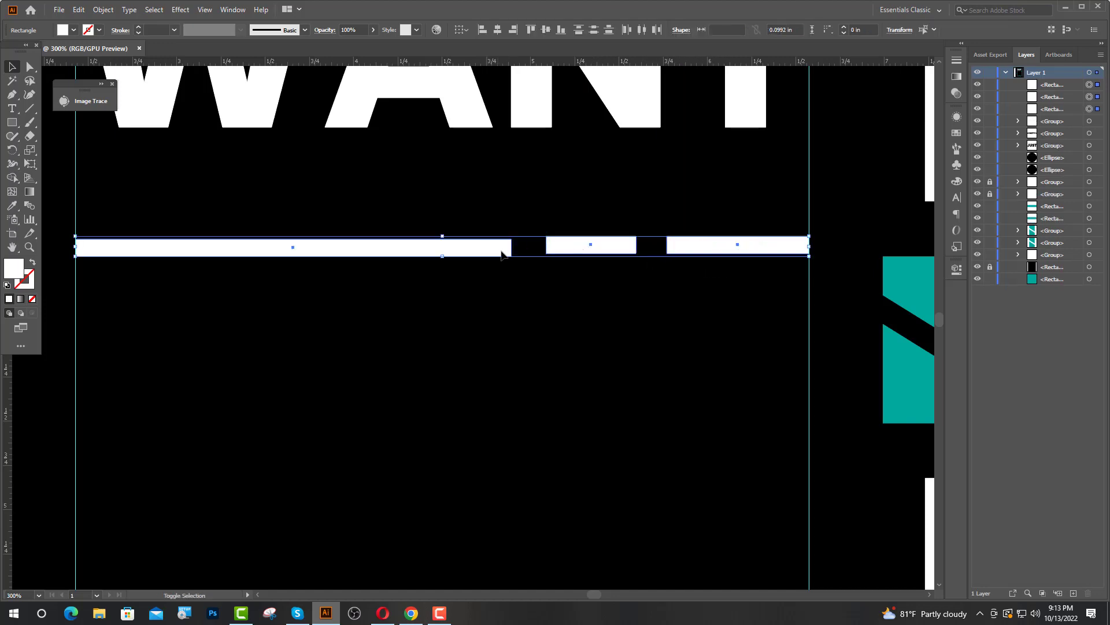
{"action": "left_click", "coordinate": [502, 253]}
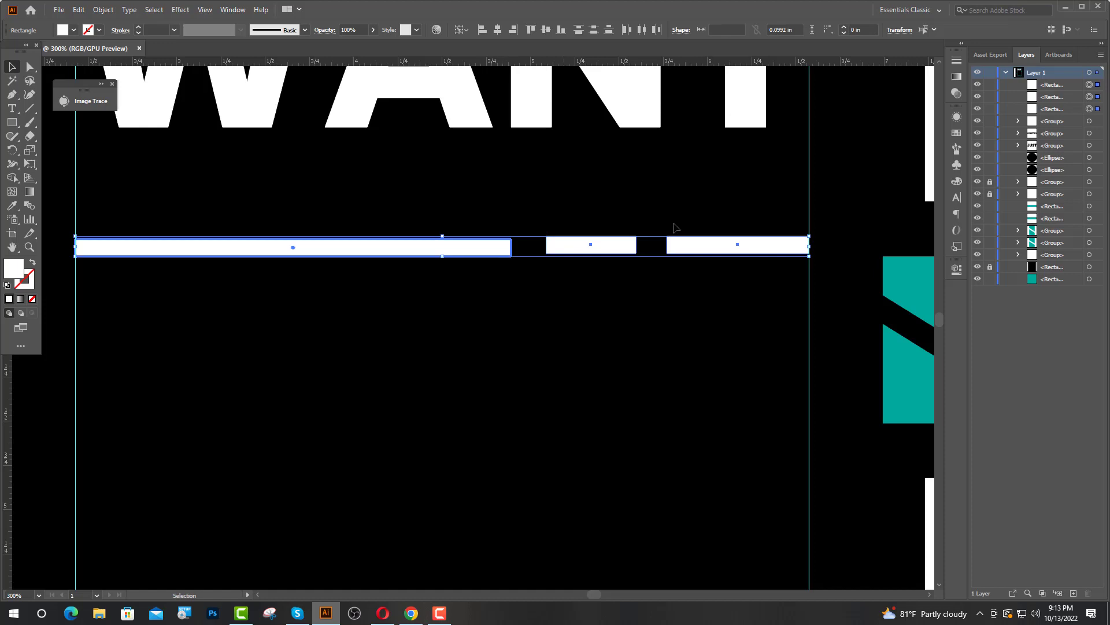
{"action": "left_click", "coordinate": [546, 30]}
{"action": "key", "text": "ctrl+shift+a"}
Recolour the two outer thin bars with the teal sampled from the frame accent, leaving out the middle bar.
{"action": "key", "text": "ctrl+minus"}
{"action": "left_click", "coordinate": [376, 308]}
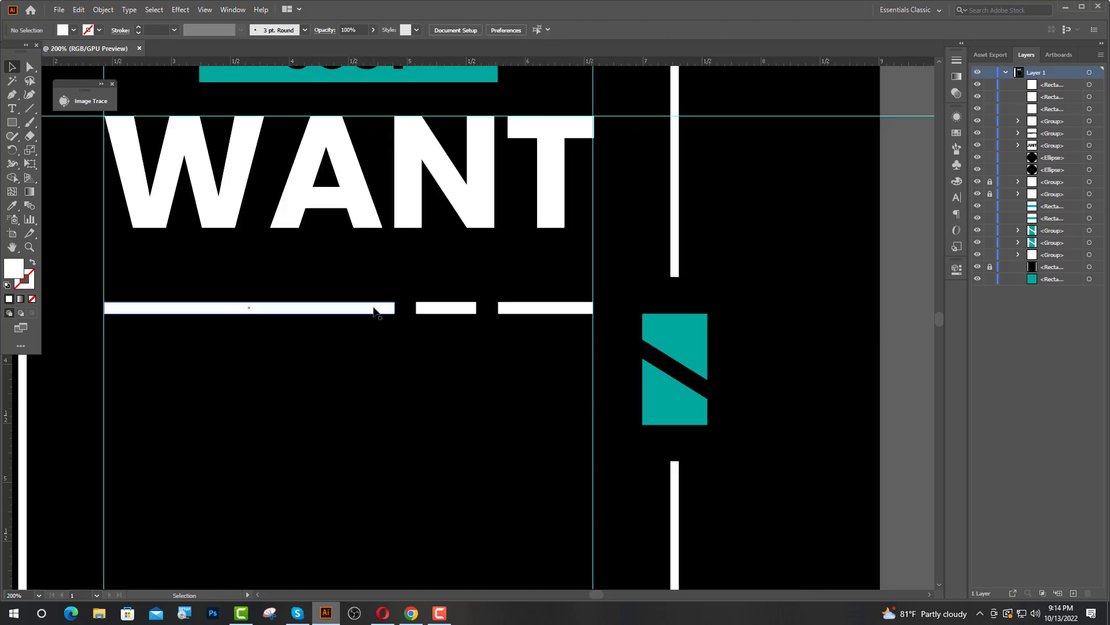
{"action": "left_click", "coordinate": [522, 312], "text": "shift"}
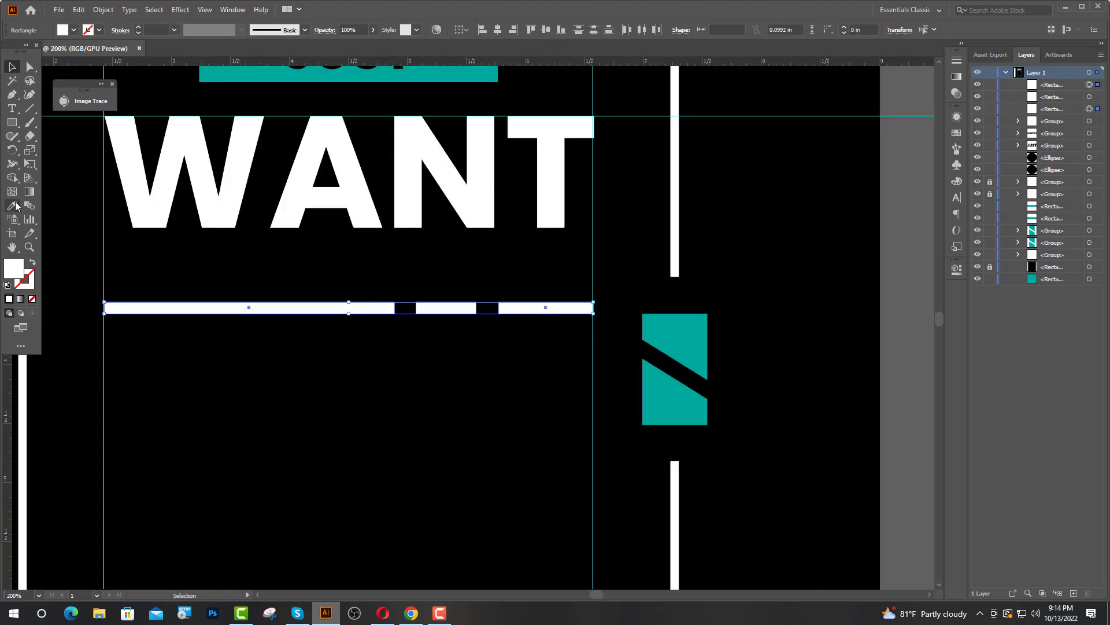
{"action": "left_click", "coordinate": [13, 206]}
{"action": "left_click", "coordinate": [693, 341]}
{"action": "key", "text": "v"}
Group the three thin bars and move the group up about 0.42 in to sit close beneath WANT.
{"action": "left_click_drag", "start_coordinate": [367, 290], "coordinate": [527, 369]}
{"action": "key", "text": "ctrl+g"}
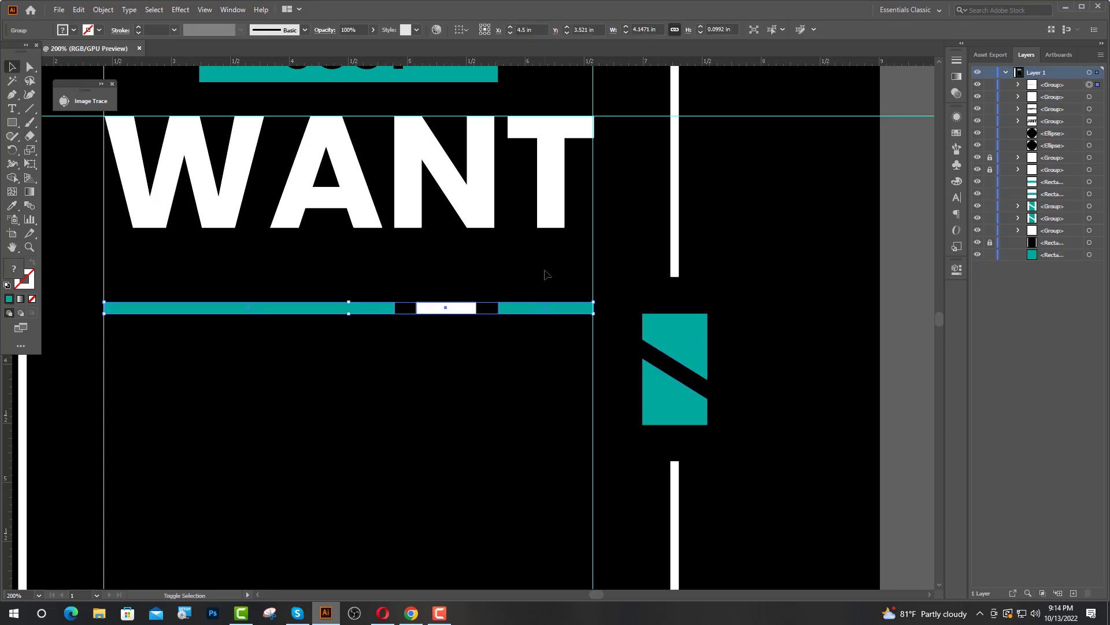
{"action": "key", "text": "shift+Up"}
{"action": "key", "text": "shift+Up"}
{"action": "key", "text": "shift+Up"}
{"action": "scroll", "coordinate": [502, 289], "scroll_direction": "down", "scroll_amount": 2}
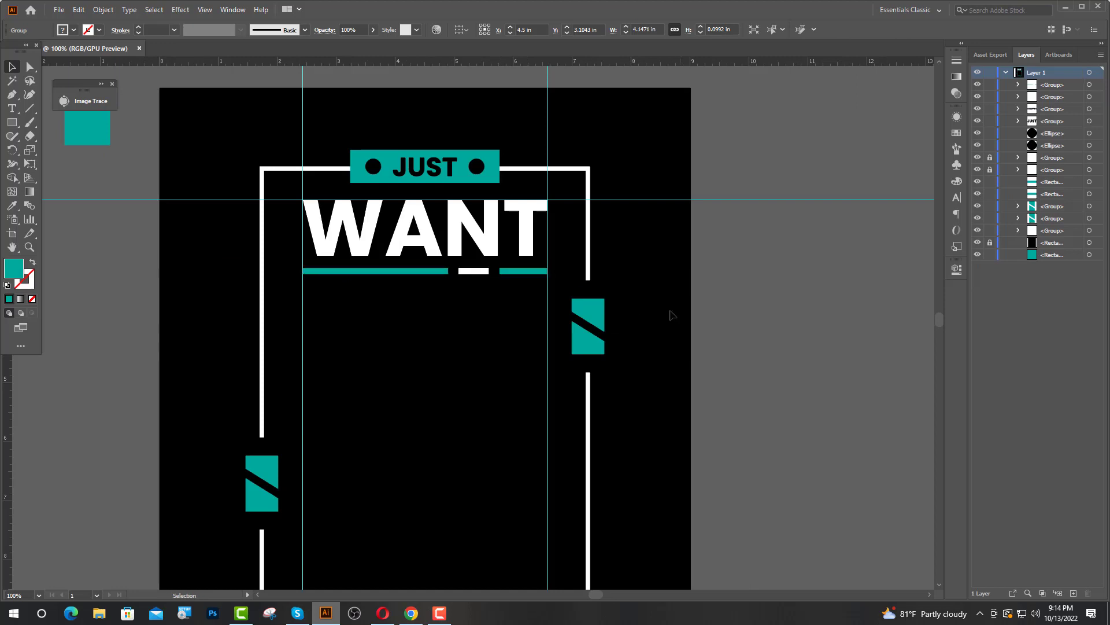
Add the text TO in Poppins Bold at 300 pt in the space below the thin bars.
{"action": "scroll", "coordinate": [672, 315], "scroll_direction": "down", "scroll_amount": 3}
{"action": "key", "text": "ctrl+shift+a"}
{"action": "key", "text": "t"}
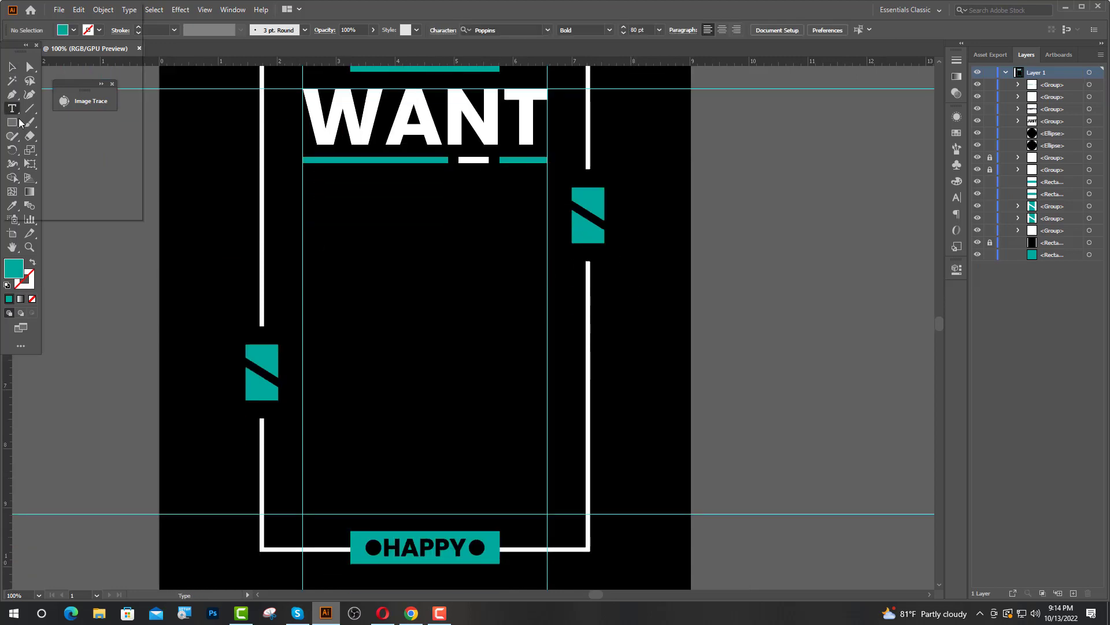
{"action": "left_click", "coordinate": [349, 248]}
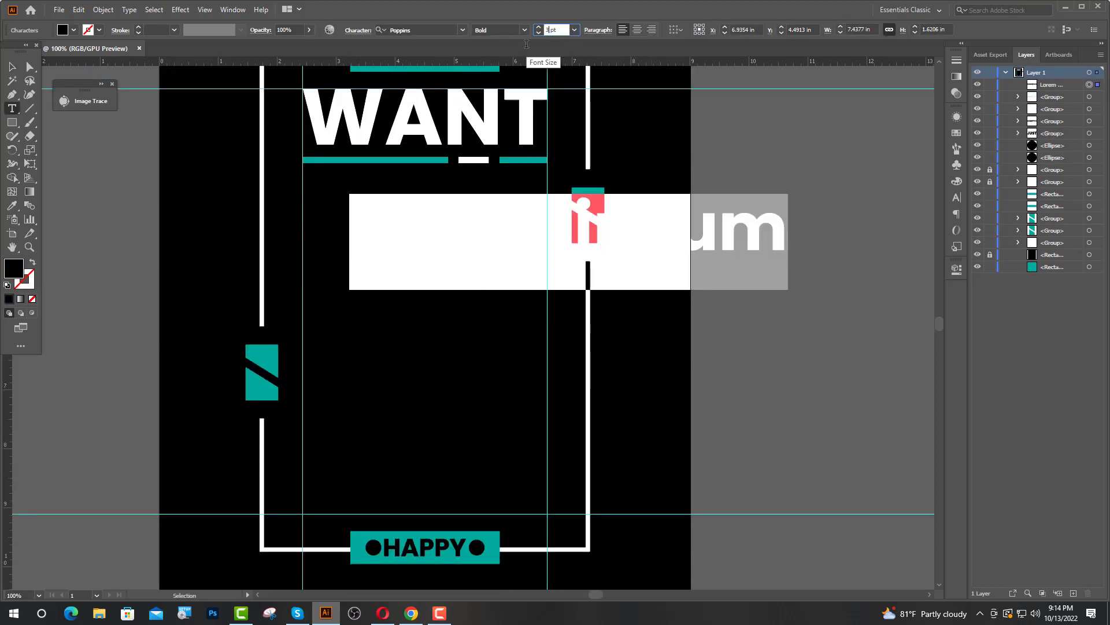
{"action": "type", "text": "300"}
{"action": "key", "text": "Return"}
{"action": "type", "text": "TO"}
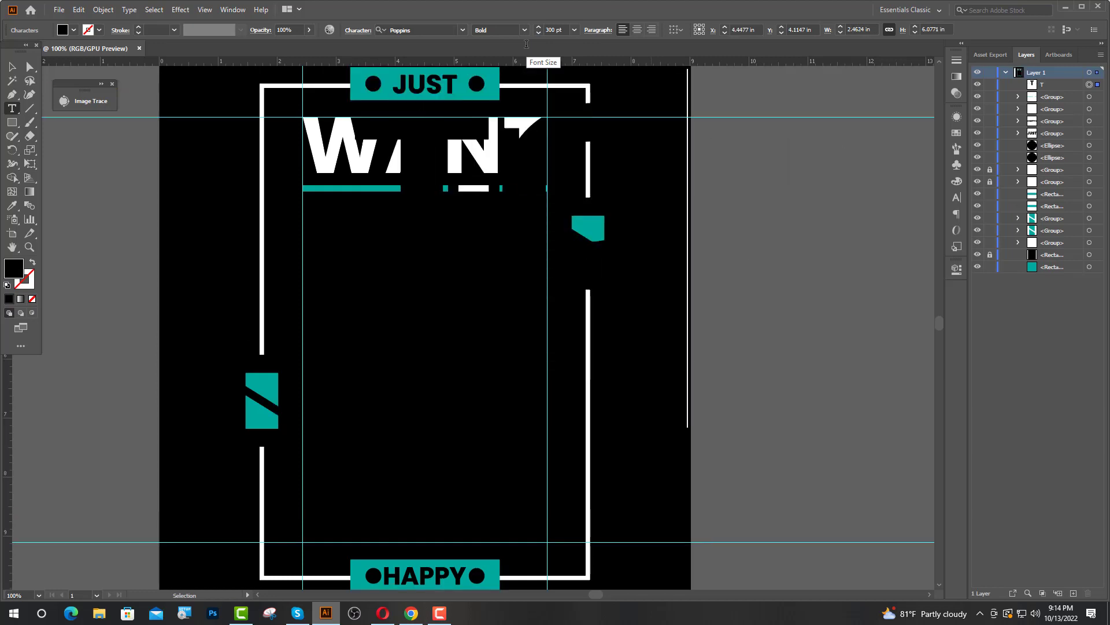
Set TO to 200 pt, place it between the vertical guides and fill it with the white sampled from WANT.
{"action": "key", "text": "Escape"}
{"action": "left_click_drag", "start_coordinate": [428, 228], "coordinate": [344, 356]}
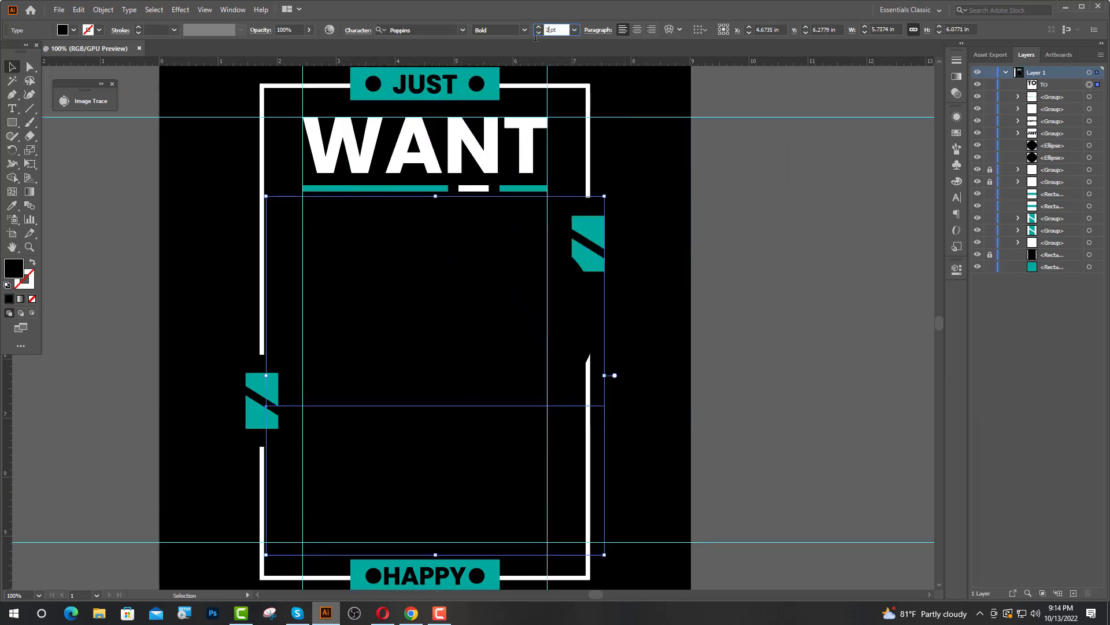
{"action": "type", "text": "200"}
{"action": "key", "text": "Return"}
{"action": "left_click_drag", "start_coordinate": [391, 384], "coordinate": [436, 363]}
{"action": "key", "text": "i"}
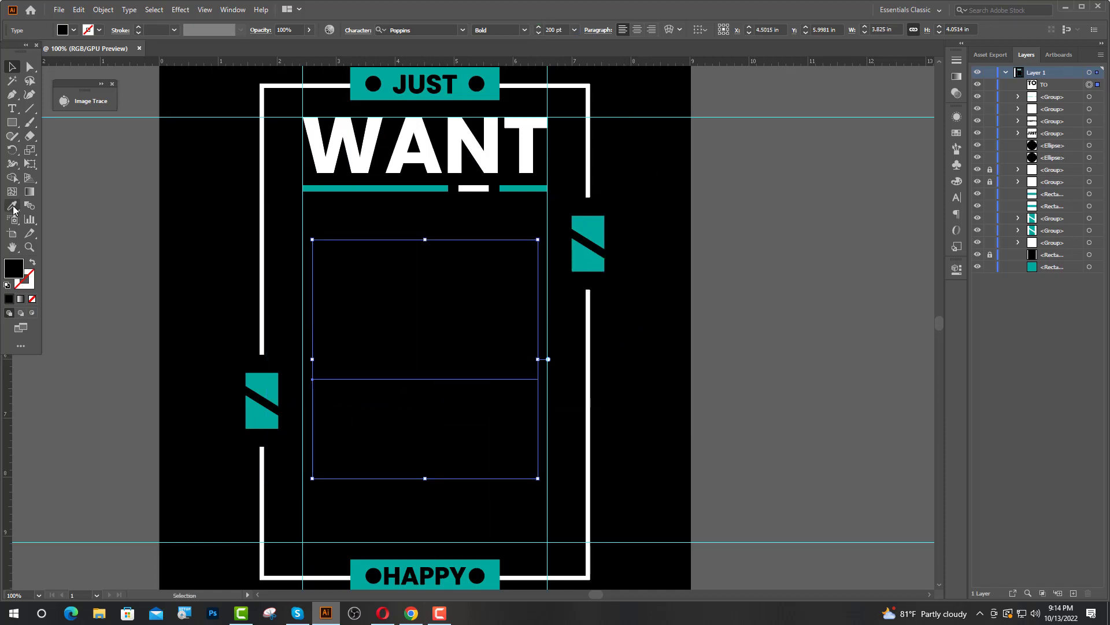
{"action": "left_click", "coordinate": [361, 166]}
{"action": "key", "text": "v"}
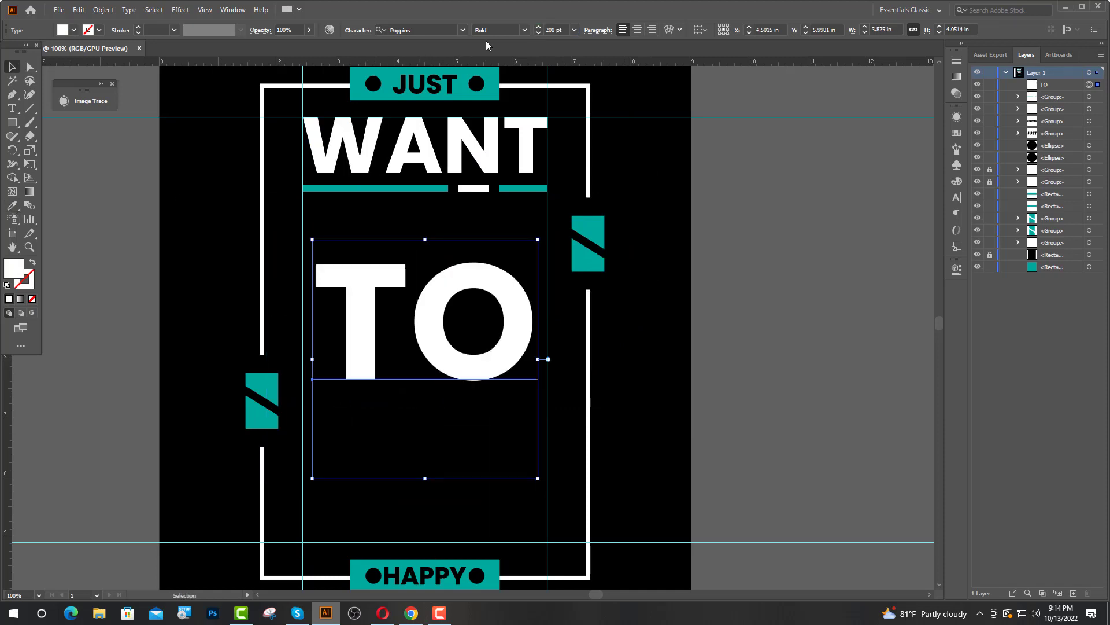
Change TO to the Black weight and move it up against the left vertical guide beneath the thin bars.
{"action": "left_click", "coordinate": [528, 29]}
{"action": "left_click", "coordinate": [491, 244]}
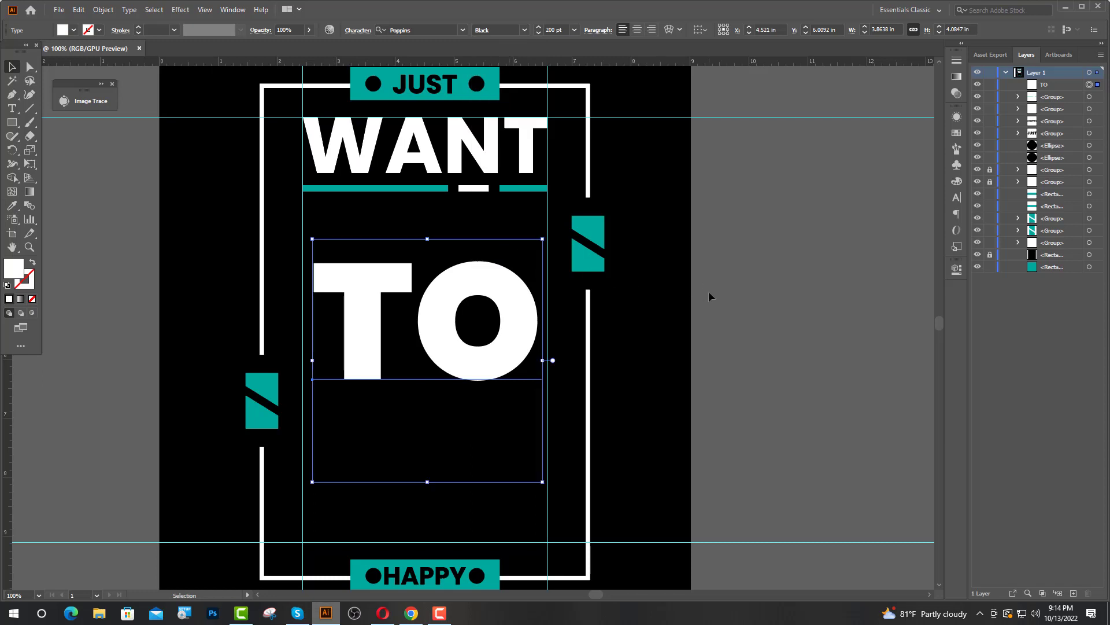
{"action": "left_click_drag", "start_coordinate": [370, 323], "coordinate": [361, 285]}
Convert TO to outlines and scale it proportionally to span the width between the two vertical guides.
{"action": "right_click", "coordinate": [361, 285]}
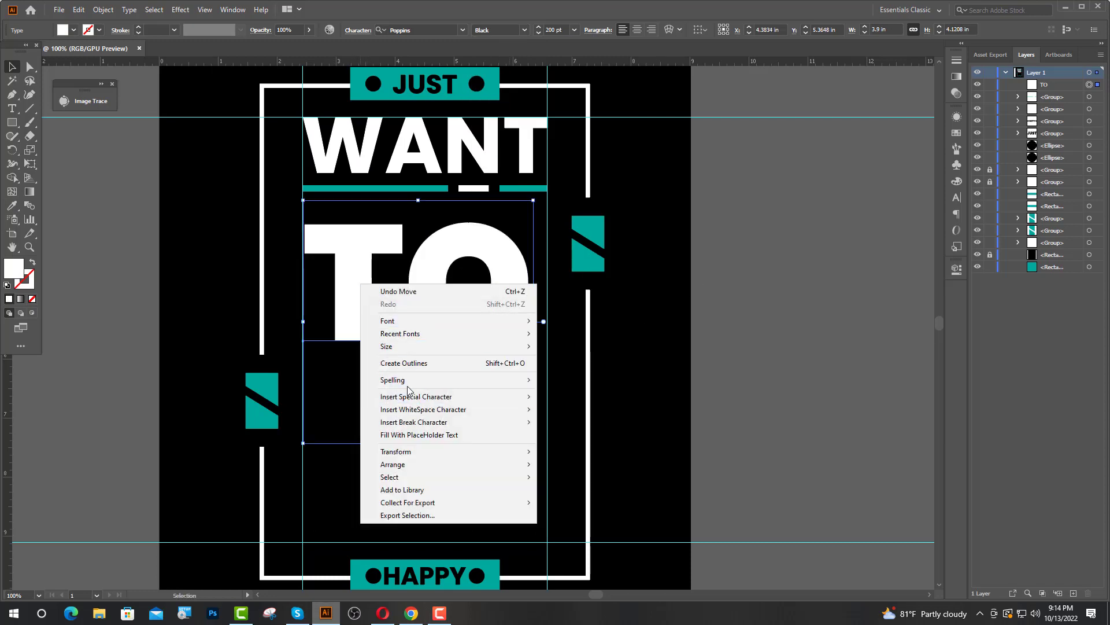
{"action": "left_click", "coordinate": [405, 362]}
{"action": "left_click_drag", "start_coordinate": [492, 330], "coordinate": [490, 321]}
{"action": "scroll", "coordinate": [483, 310], "scroll_direction": "left", "scroll_amount": 1}
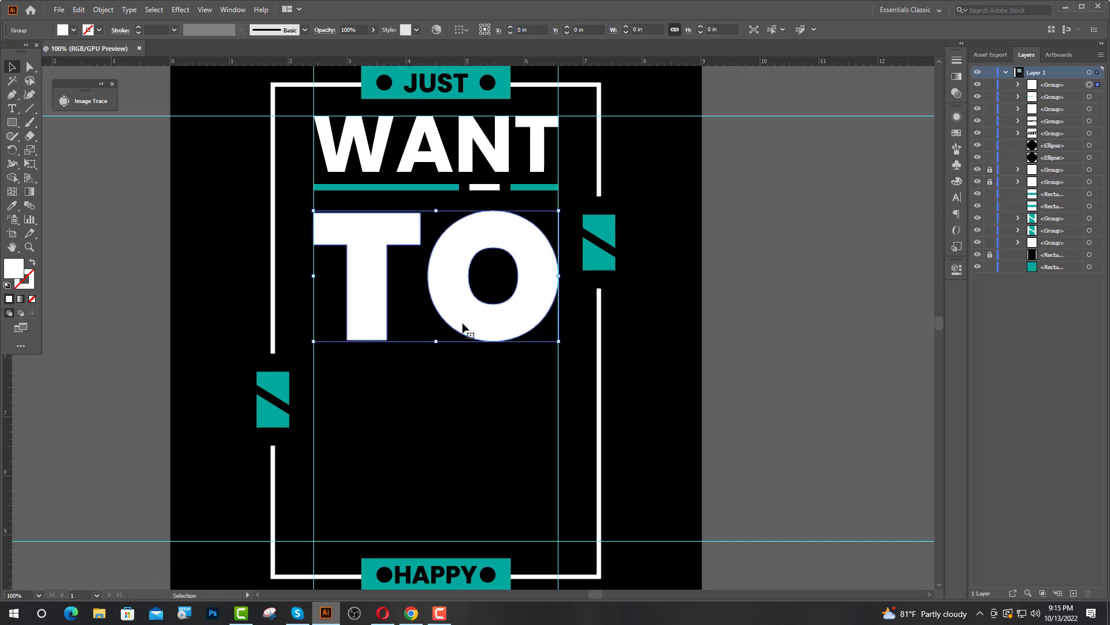
Ungroup TO and turn its O into an unfilled letter with a 3 pt white stroke.
{"action": "right_click", "coordinate": [461, 289]}
{"action": "left_click", "coordinate": [532, 379]}
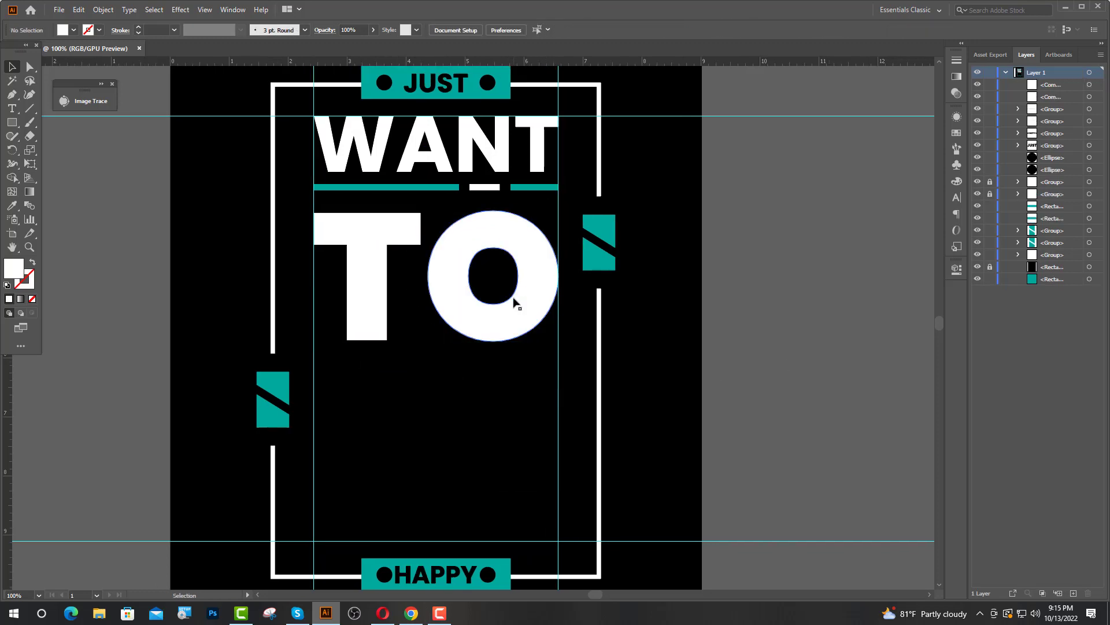
{"action": "left_click", "coordinate": [513, 300]}
{"action": "left_click", "coordinate": [32, 264]}
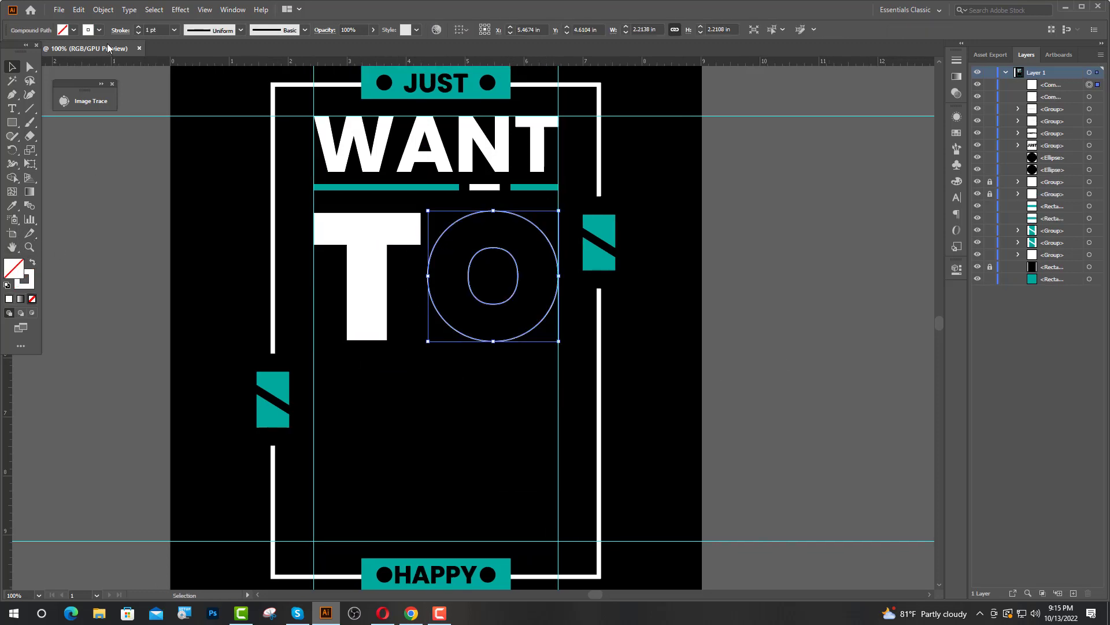
{"action": "left_click", "coordinate": [138, 26]}
{"action": "left_click", "coordinate": [138, 27]}
{"action": "key", "text": "ctrl+equal"}
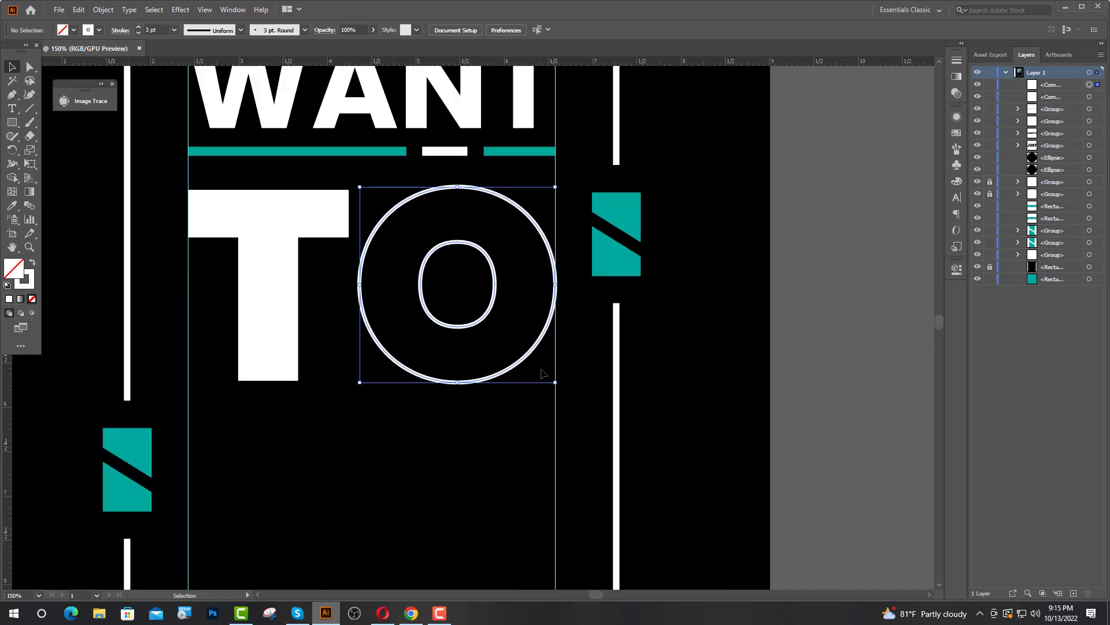
Expand the O's stroke into filled shapes and shrink the result so its outer edge meets the right vertical guide.
{"action": "left_click", "coordinate": [102, 10]}
{"action": "left_click", "coordinate": [113, 148]}
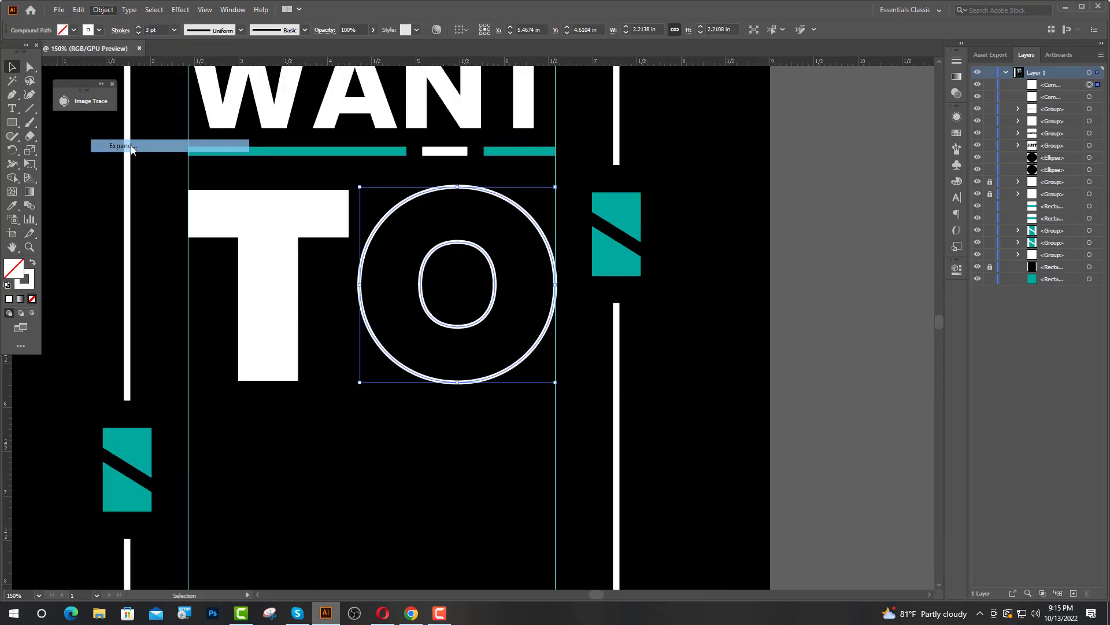
{"action": "left_click", "coordinate": [543, 373]}
{"action": "scroll", "coordinate": [528, 280], "scroll_direction": "up", "scroll_amount": 2}
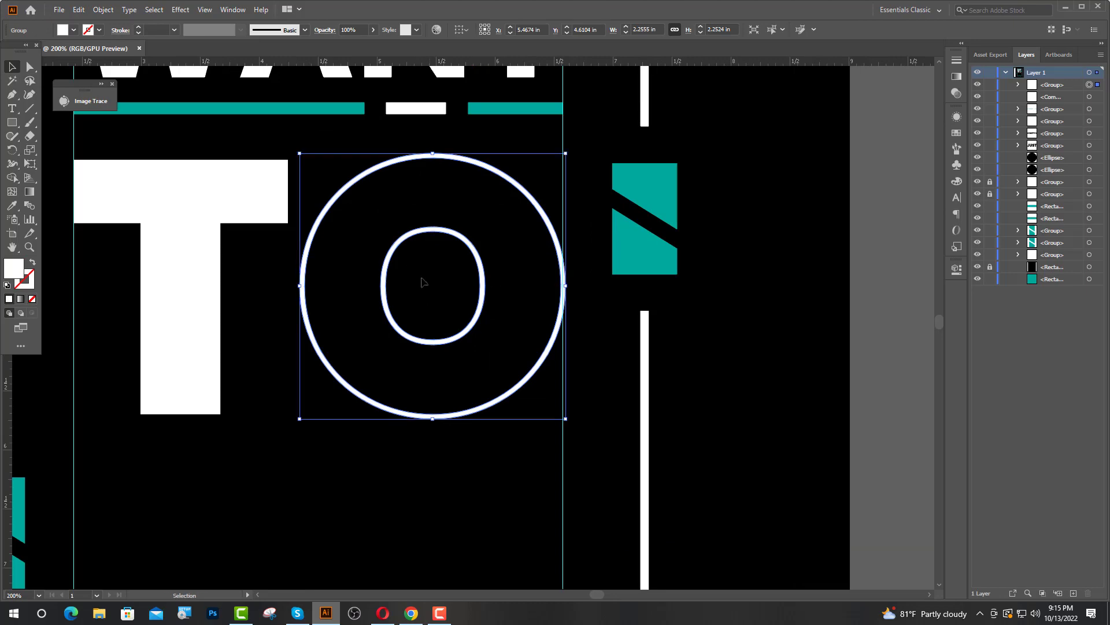
{"action": "scroll", "coordinate": [559, 307], "scroll_direction": "up", "scroll_amount": 5}
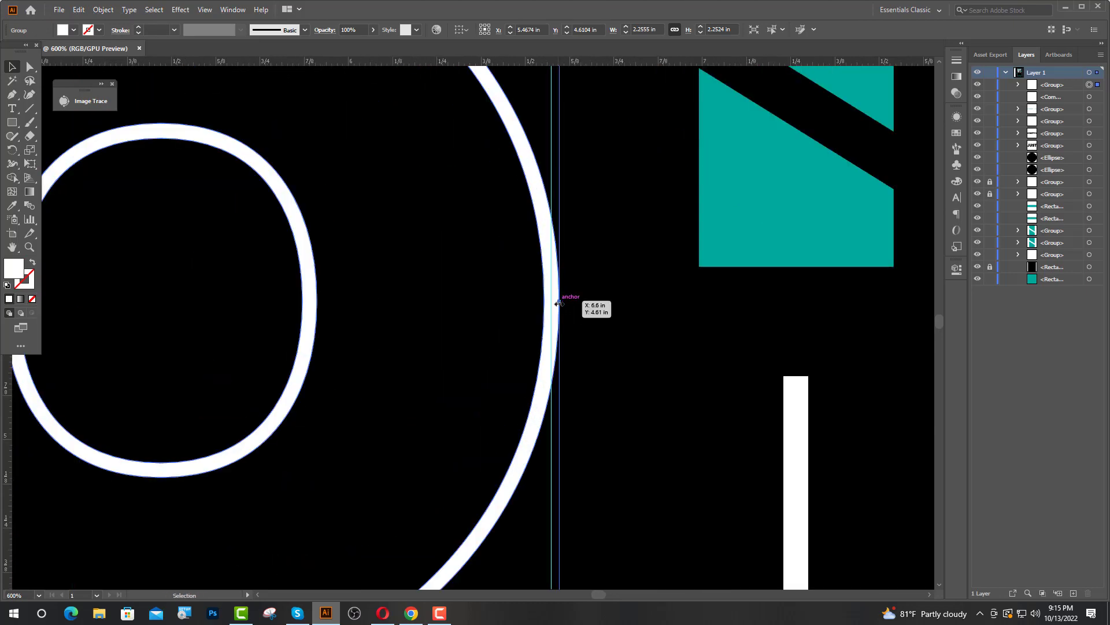
{"action": "left_click", "coordinate": [432, 312]}
{"action": "scroll", "coordinate": [431, 312], "scroll_direction": "down", "scroll_amount": 5}
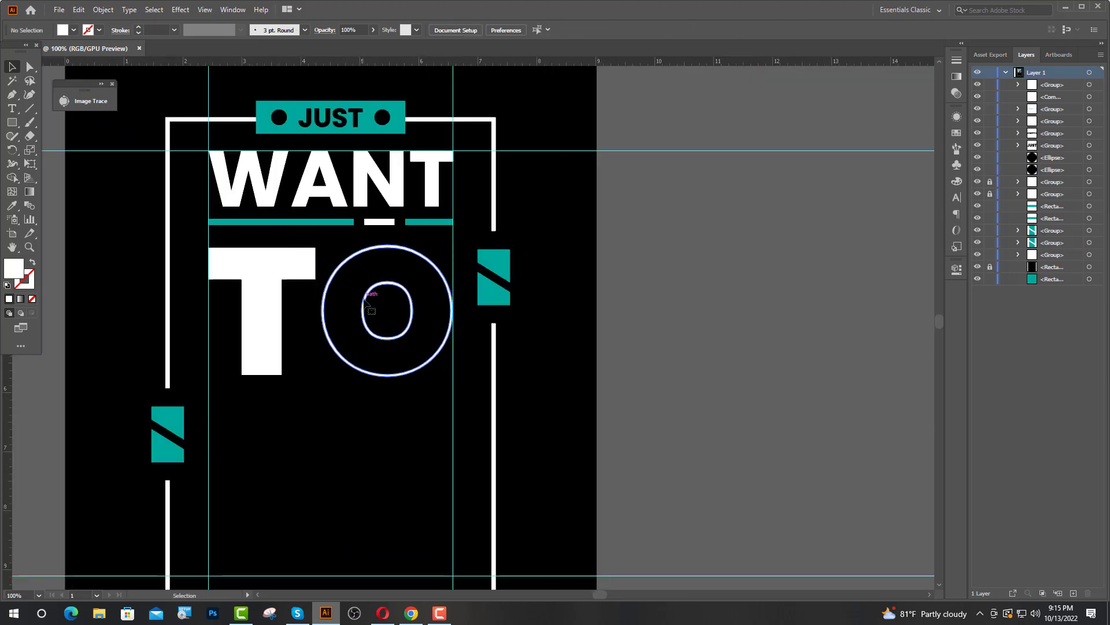
Draw a circle about 0.53 in wide inside the O and fill it with the teal sampled from the frame accent.
{"action": "left_click", "coordinate": [361, 299]}
{"action": "scroll", "coordinate": [361, 299], "scroll_direction": "up", "scroll_amount": 3}
{"action": "left_click_drag", "start_coordinate": [19, 124], "coordinate": [34, 149]}
{"action": "mouse_move", "coordinate": [436, 335]}
{"action": "left_mouse_down"}
{"action": "mouse_move", "coordinate": [461, 350]}
{"action": "mouse_move", "coordinate": [445, 355]}
{"action": "left_mouse_up"}
{"action": "key", "text": "i"}
{"action": "left_click", "coordinate": [634, 295]}
{"action": "key", "text": "v"}
{"action": "left_click", "coordinate": [587, 404]}
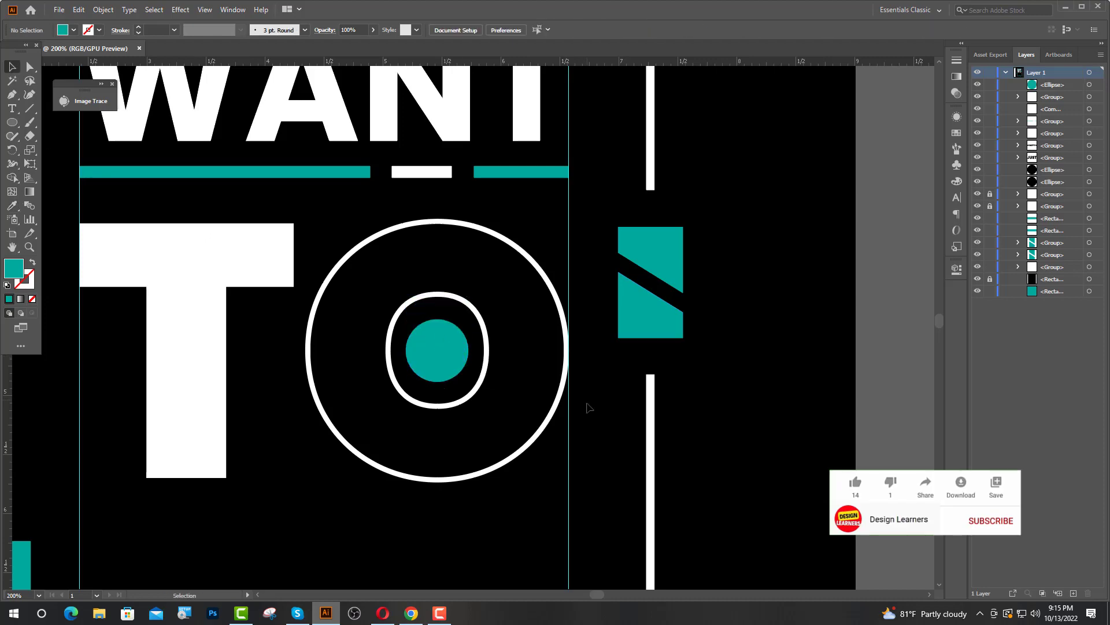
Centre the teal circle on the outlined O.
{"action": "scroll", "coordinate": [441, 362], "scroll_direction": "up", "scroll_amount": 3}
{"action": "left_click", "coordinate": [422, 362]}
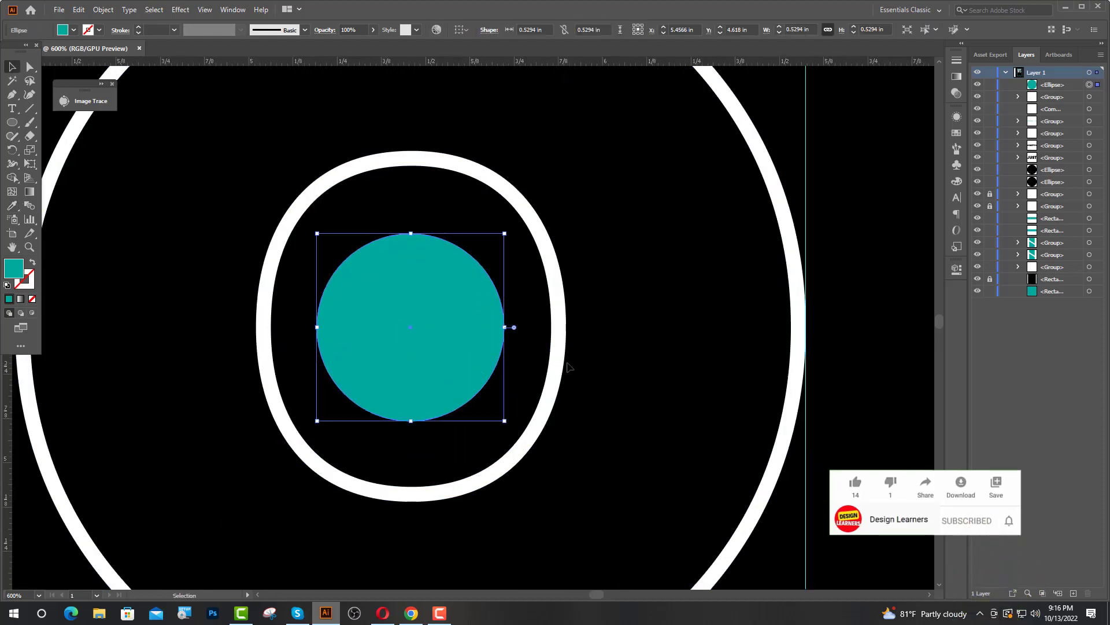
{"action": "key", "text": "ctrl+shift+b"}
{"action": "left_click", "coordinate": [557, 354], "text": "shift"}
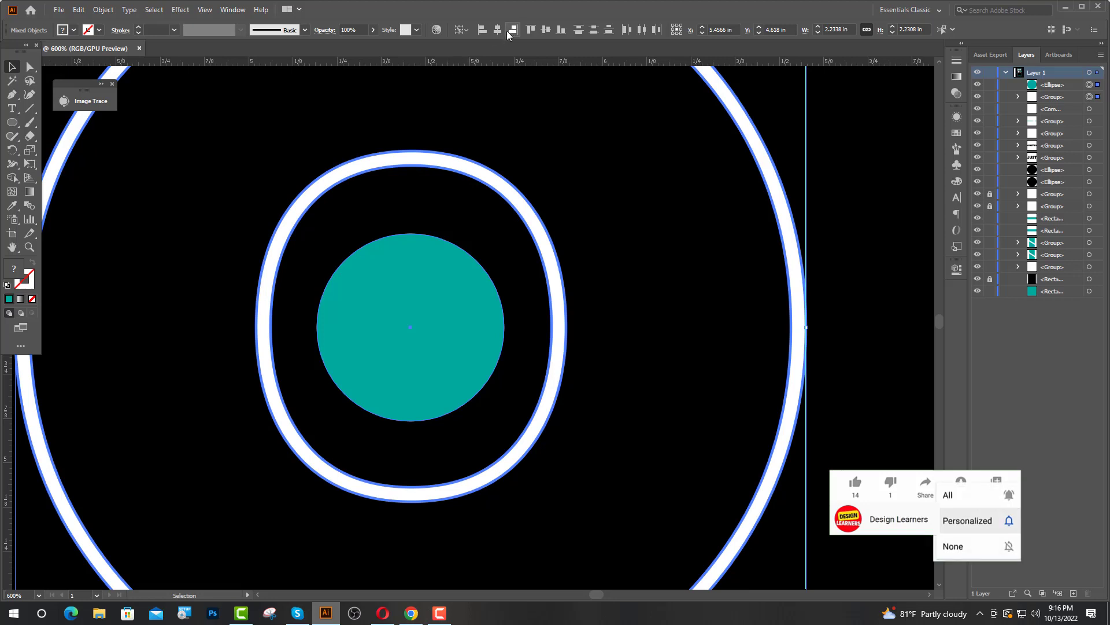
{"action": "scroll", "coordinate": [614, 203], "scroll_direction": "down", "scroll_amount": 5}
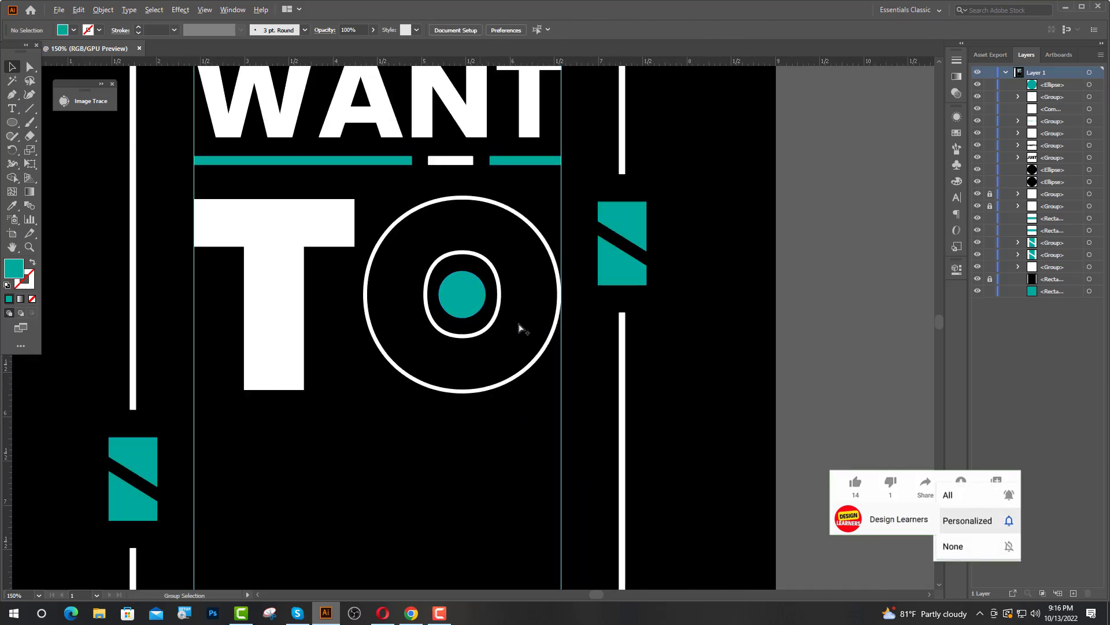
{"action": "key", "text": "ctrl+shift+a"}
Add the text BE in Poppins Black at 200 pt below TO and fill it with the white sampled from the T.
{"action": "key", "text": "t"}
{"action": "left_click", "coordinate": [320, 425]}
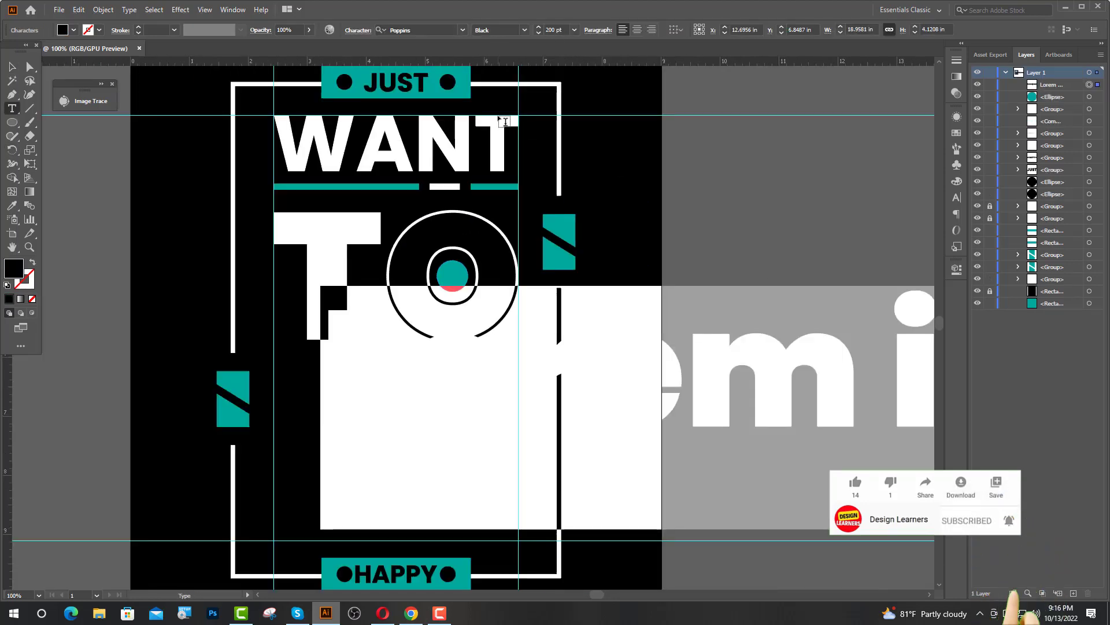
{"action": "type", "text": "BE"}
{"action": "key", "text": "Escape"}
{"action": "left_click_drag", "start_coordinate": [370, 376], "coordinate": [363, 438]}
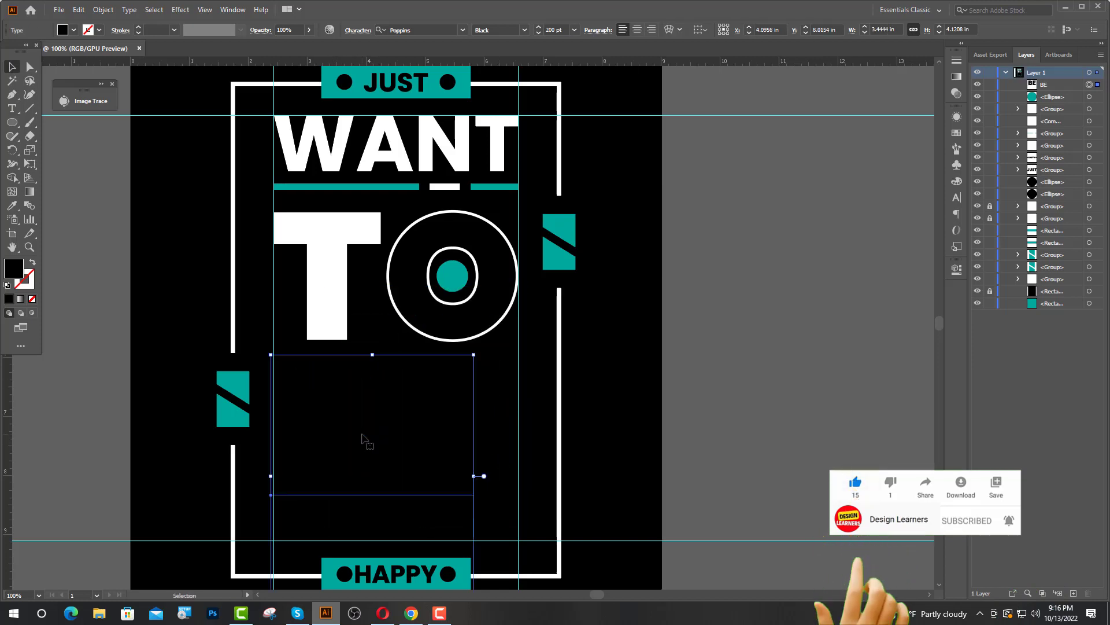
{"action": "left_click", "coordinate": [11, 207]}
{"action": "left_click", "coordinate": [310, 270]}
{"action": "key", "text": "v"}
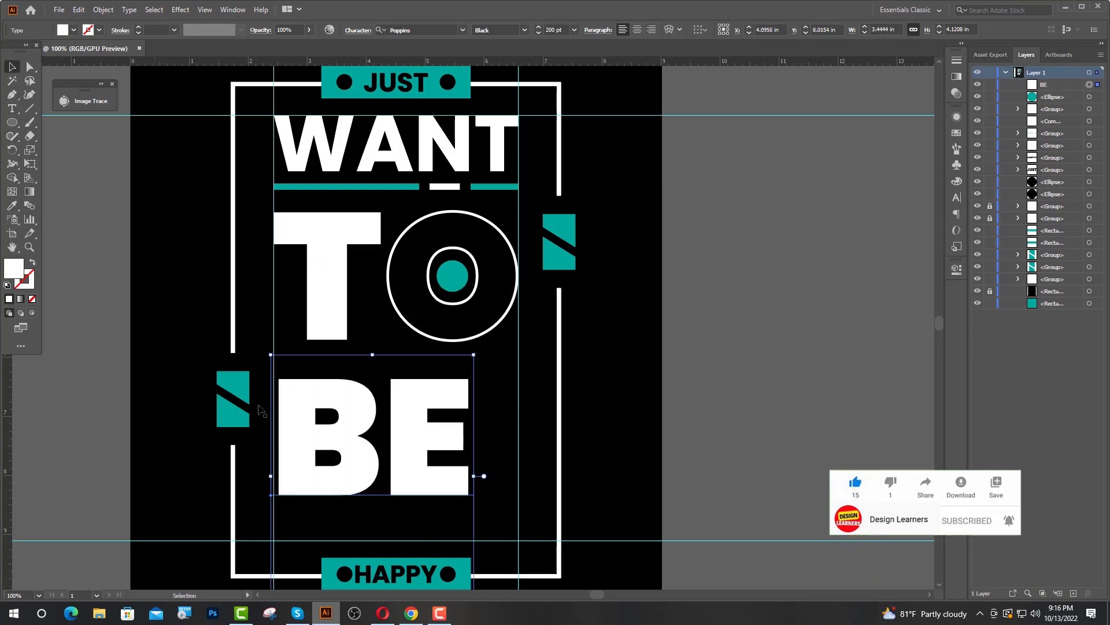
Convert BE to outlines and scale it proportionally to span the width between the two vertical guides.
{"action": "right_click", "coordinate": [353, 436]}
{"action": "left_click", "coordinate": [399, 273]}
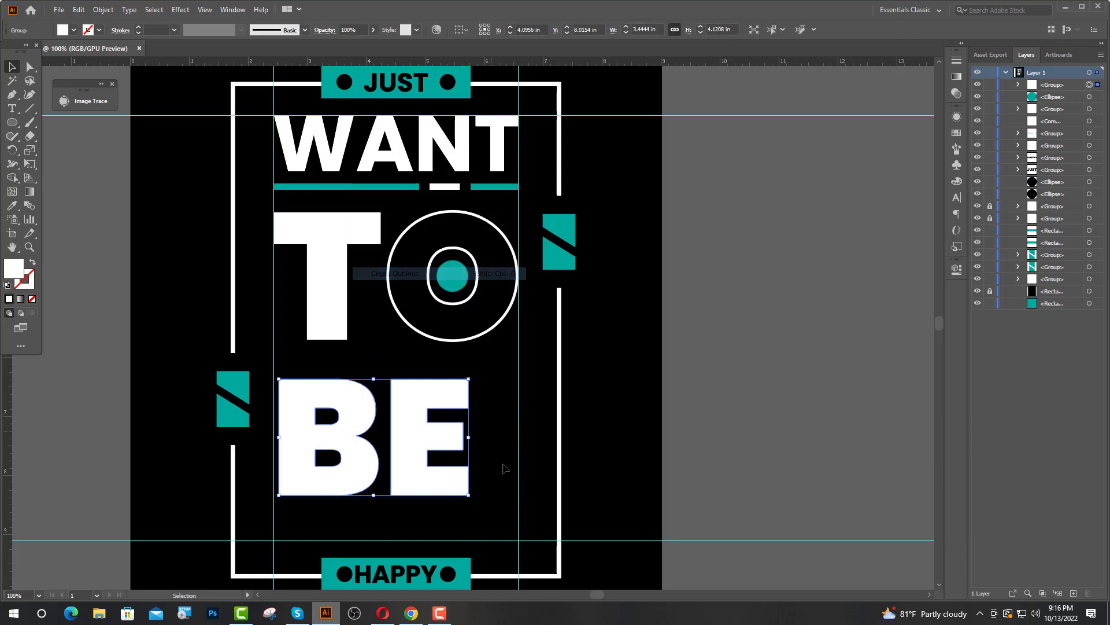
{"action": "left_click_drag", "start_coordinate": [469, 437], "coordinate": [519, 438]}
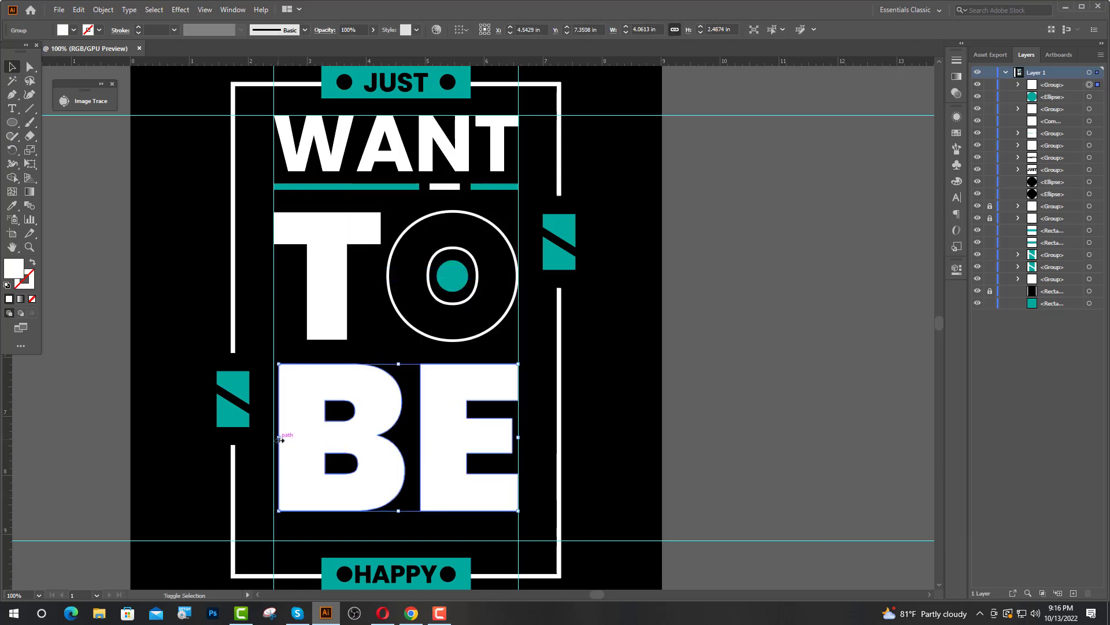
{"action": "mouse_move", "coordinate": [280, 440]}
{"action": "left_mouse_down"}
{"action": "mouse_move", "coordinate": [292, 441]}
{"action": "mouse_move", "coordinate": [274, 440]}
{"action": "left_mouse_up"}
Ungroup BE and turn its E into an unfilled letter with a white stroke matching the O's thickness.
{"action": "key", "text": "ctrl+minus"}
{"action": "right_click", "coordinate": [590, 381]}
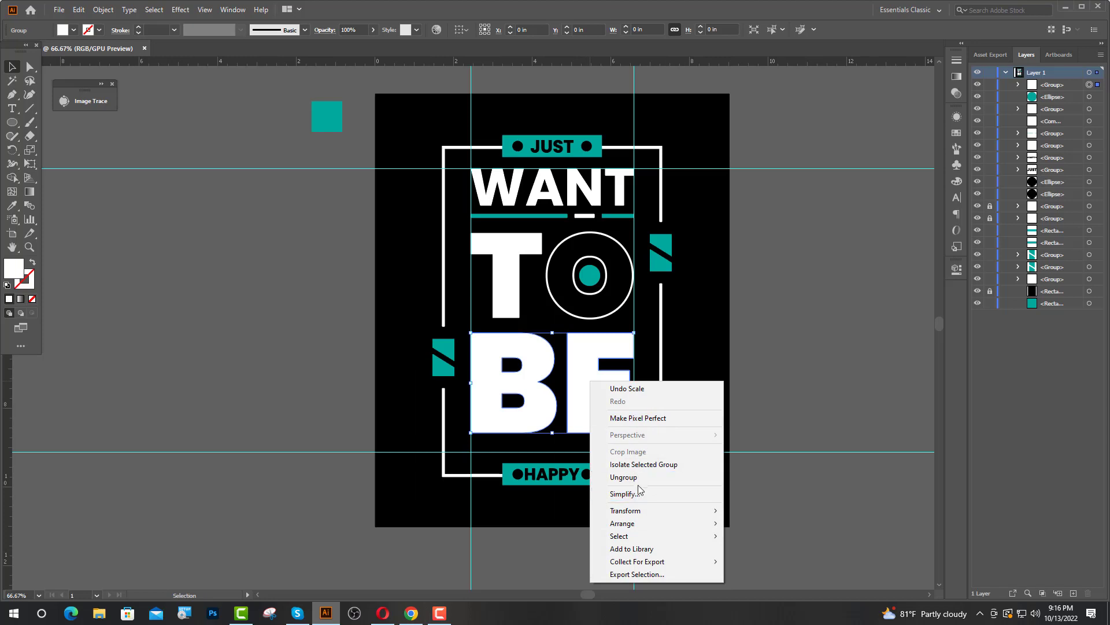
{"action": "left_click", "coordinate": [624, 477]}
{"action": "left_click", "coordinate": [599, 431]}
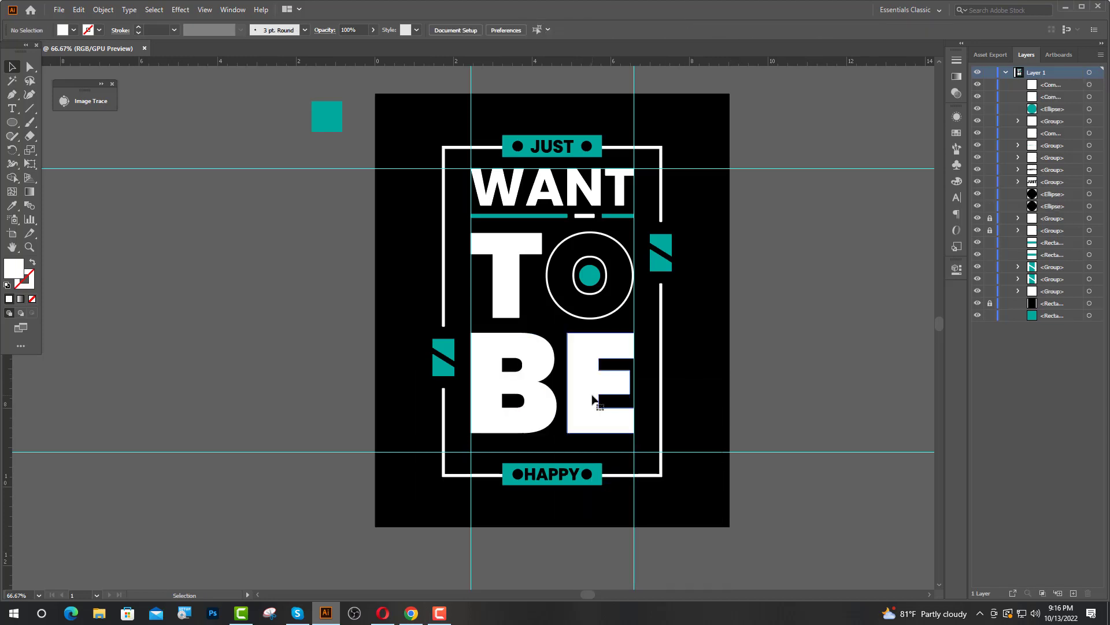
{"action": "left_click", "coordinate": [32, 265]}
{"action": "left_click", "coordinate": [137, 28]}
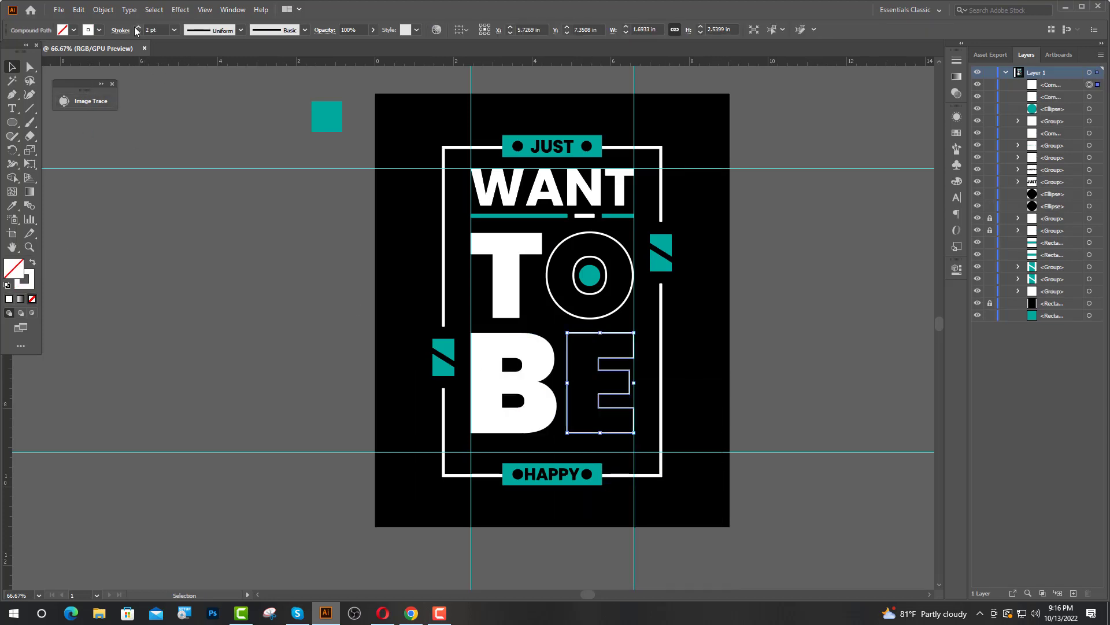
Expand the E's stroke into filled shapes and shrink the result so its outer edge meets the right vertical guide.
{"action": "left_click", "coordinate": [102, 10]}
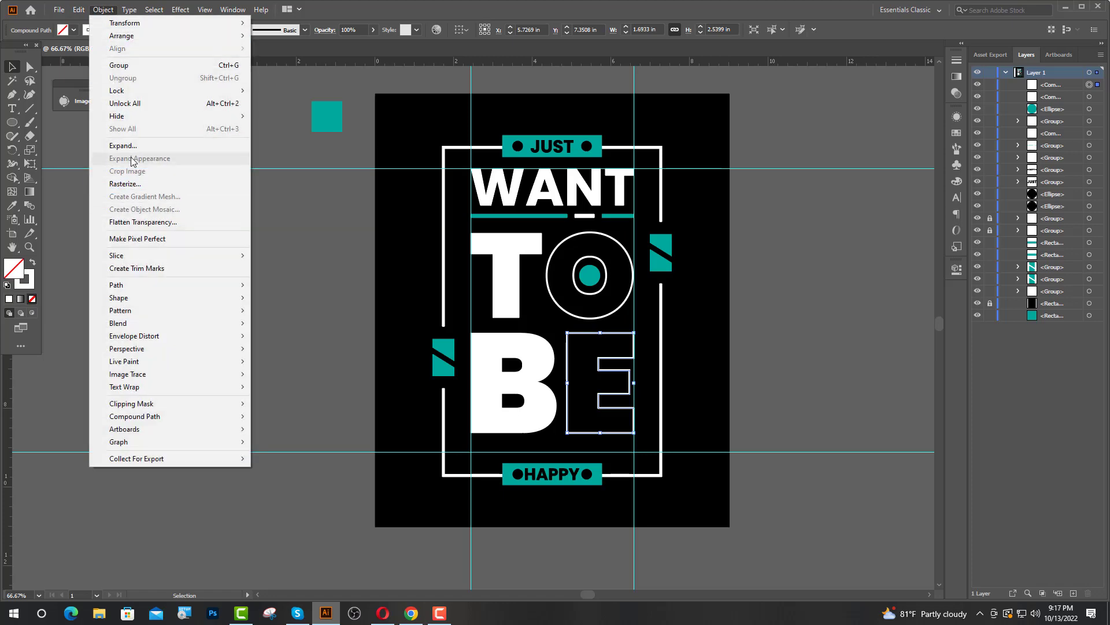
{"action": "left_click", "coordinate": [133, 147]}
{"action": "left_click", "coordinate": [536, 373]}
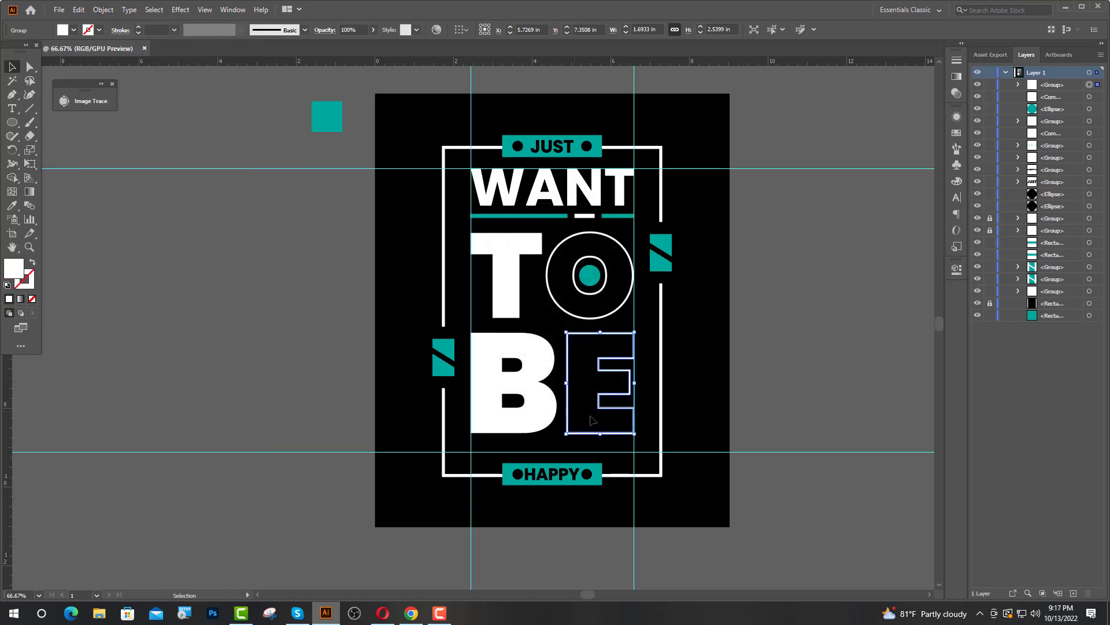
{"action": "scroll", "coordinate": [580, 365], "scroll_direction": "up", "scroll_amount": 5}
{"action": "scroll", "coordinate": [580, 365], "scroll_direction": "down", "scroll_amount": 3}
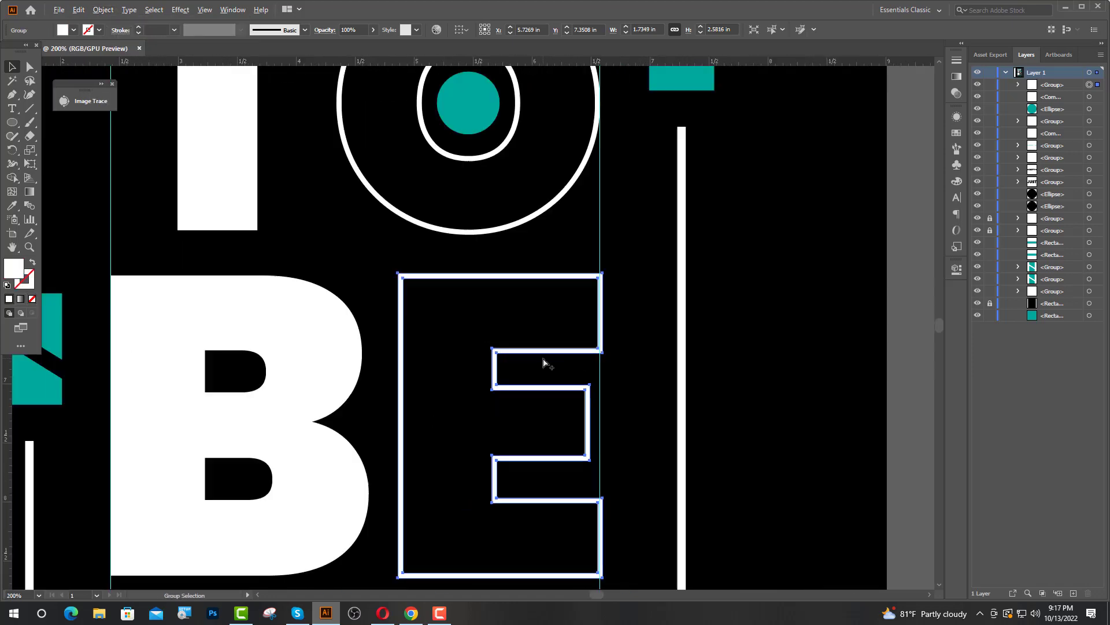
{"action": "scroll", "coordinate": [602, 359], "scroll_direction": "down", "scroll_amount": 1}
{"action": "scroll", "coordinate": [608, 363], "scroll_direction": "up", "scroll_amount": 3}
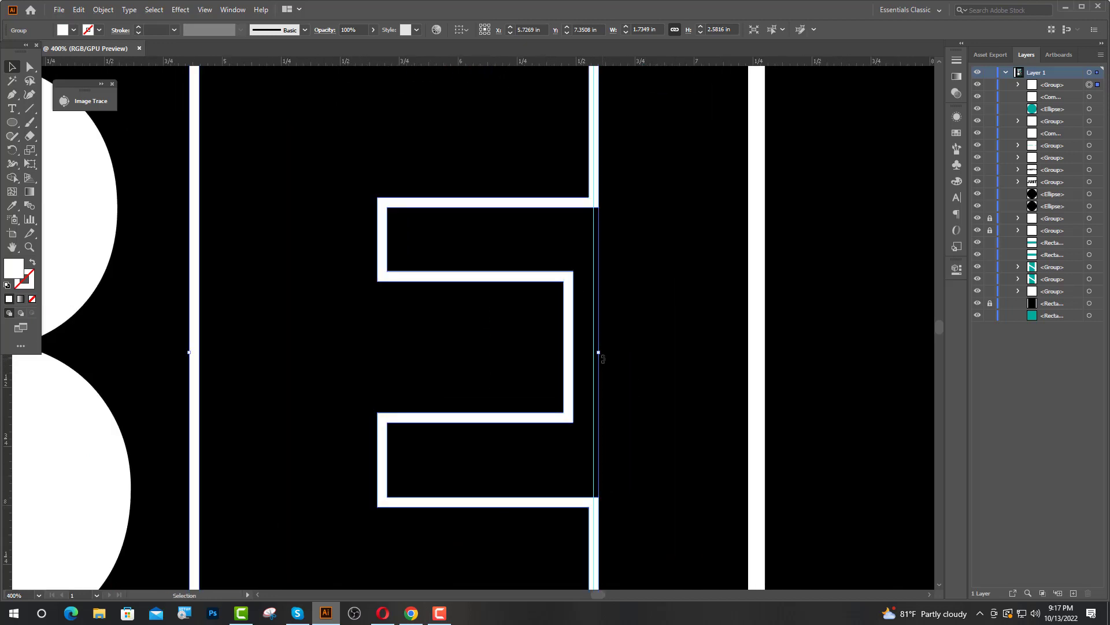
{"action": "left_click_drag", "start_coordinate": [599, 352], "coordinate": [595, 352]}
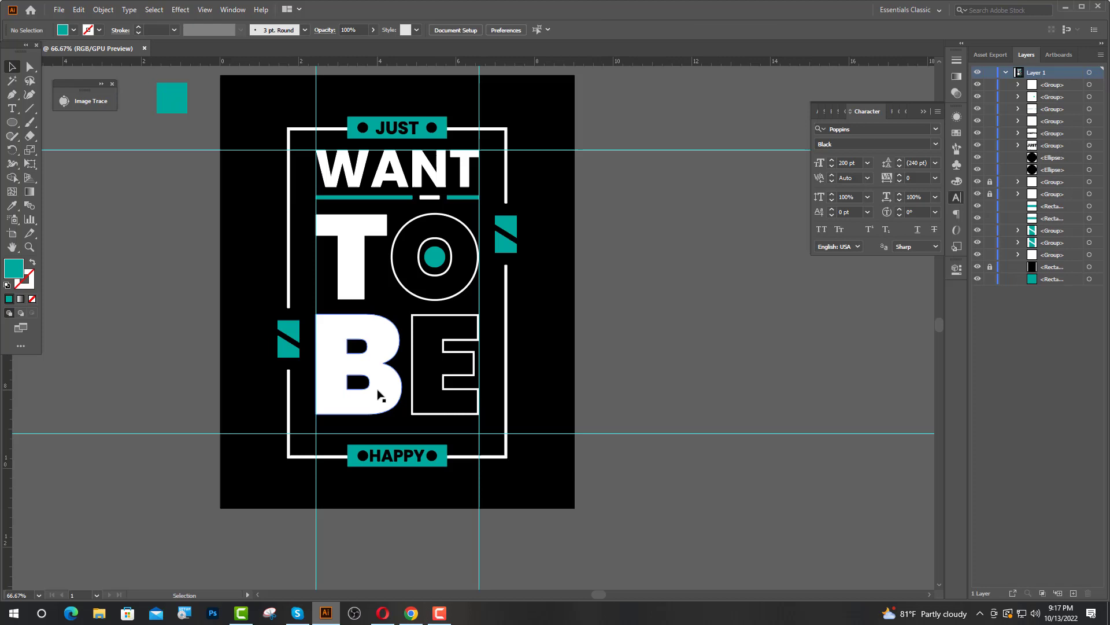
Move BE down onto the lower horizontal guide and shift TO down to sit just above it.
{"action": "left_click", "coordinate": [376, 390]}
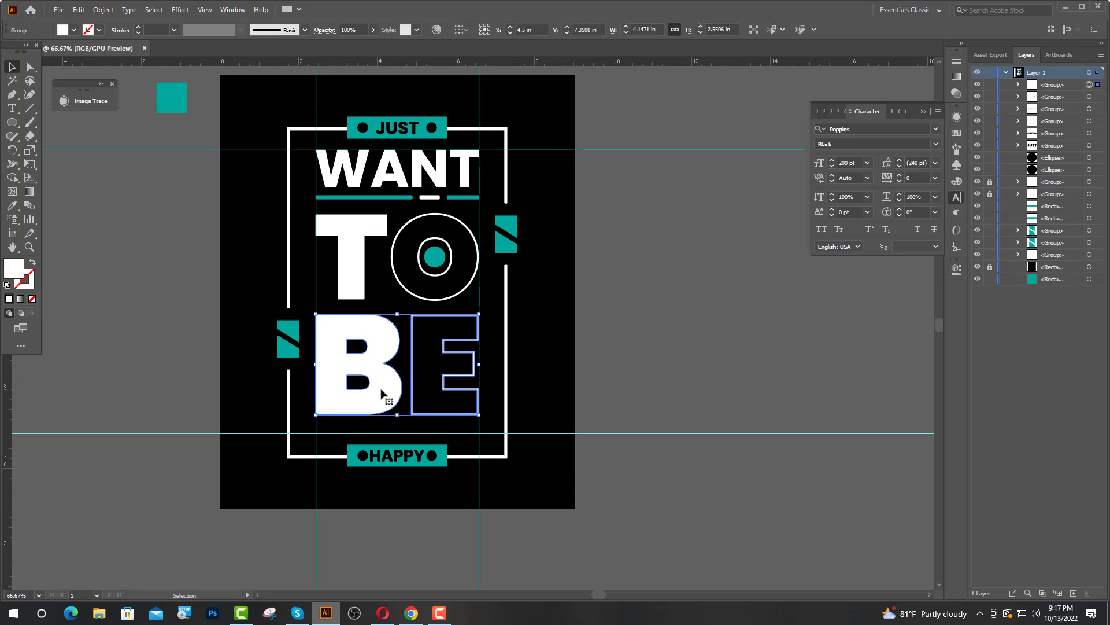
{"action": "left_click", "coordinate": [620, 341]}
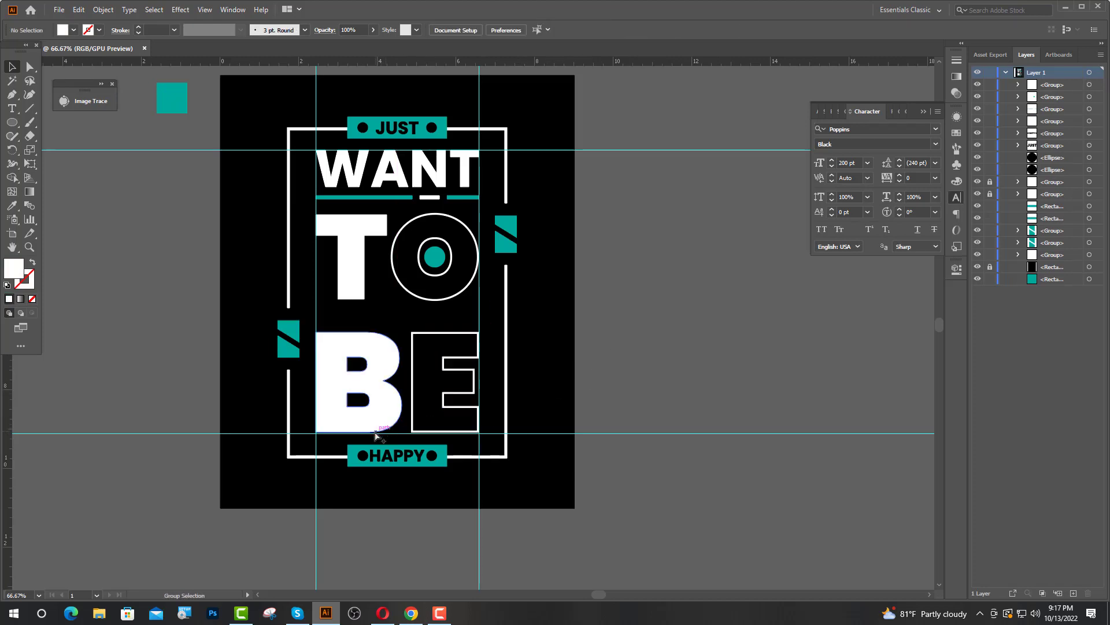
{"action": "scroll", "coordinate": [379, 264], "scroll_direction": "up", "scroll_amount": 1}
{"action": "left_click_drag", "start_coordinate": [439, 317], "coordinate": [441, 344]}
Nudge the group of thin bars up flush against WANT and back down to its earlier gap below the word.
{"action": "scroll", "coordinate": [403, 223], "scroll_direction": "up", "scroll_amount": 2}
{"action": "left_click", "coordinate": [403, 222]}
{"action": "scroll", "coordinate": [403, 222], "scroll_direction": "up", "scroll_amount": 1}
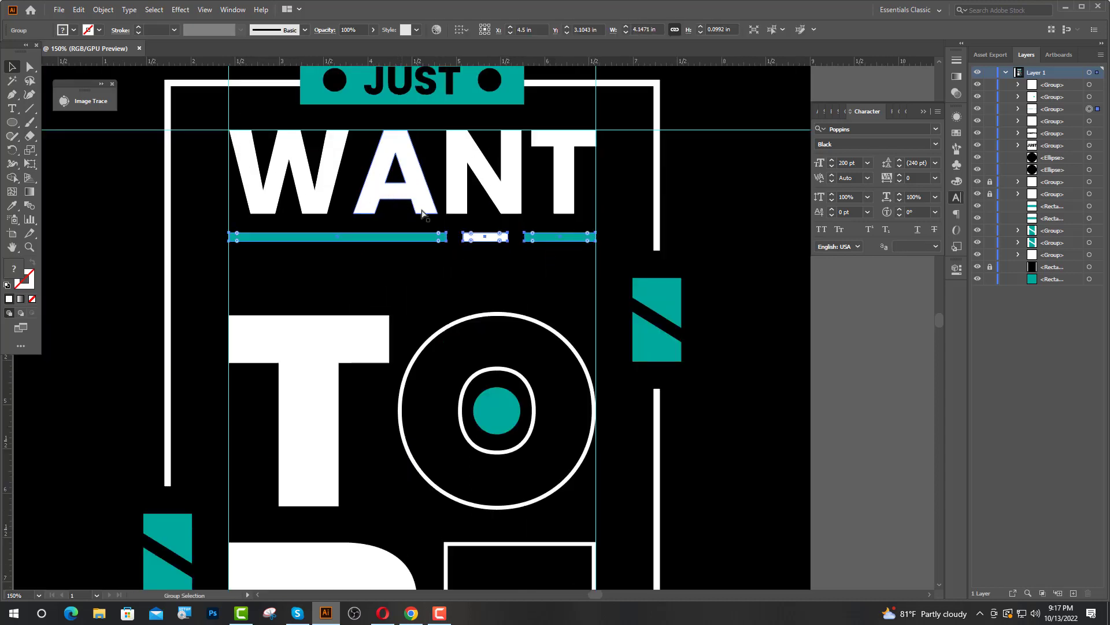
{"action": "scroll", "coordinate": [636, 231], "scroll_direction": "up", "scroll_amount": 1}
{"action": "key", "text": "Up"}
{"action": "key", "text": "Up"}
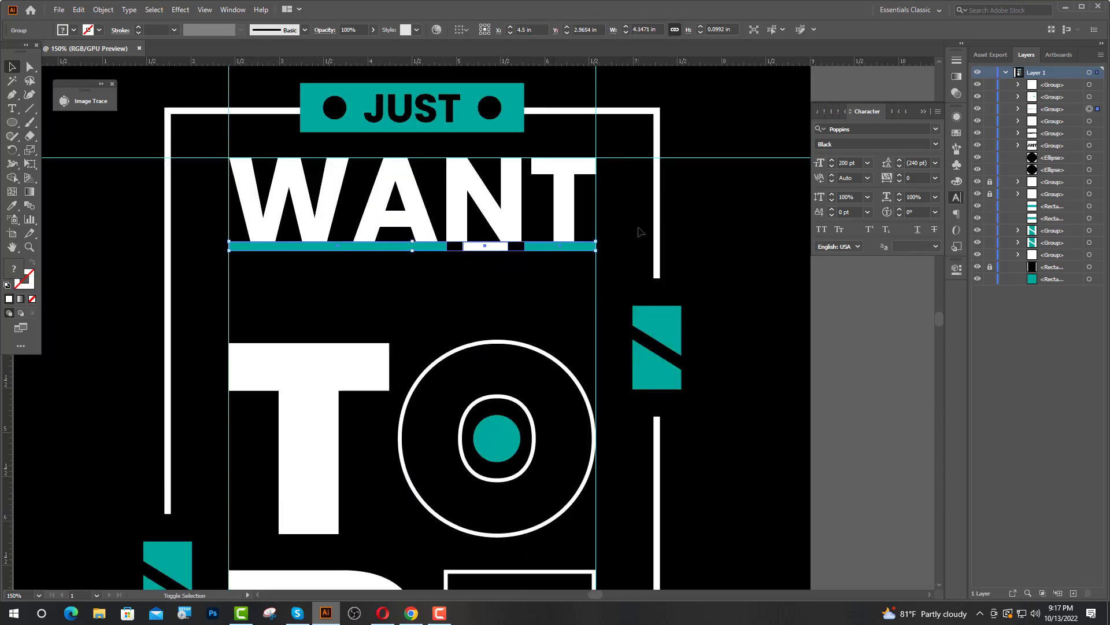
{"action": "key", "text": "Down"}
{"action": "key", "text": "Down"}
{"action": "key", "text": "Down"}
{"action": "key", "text": "Down"}
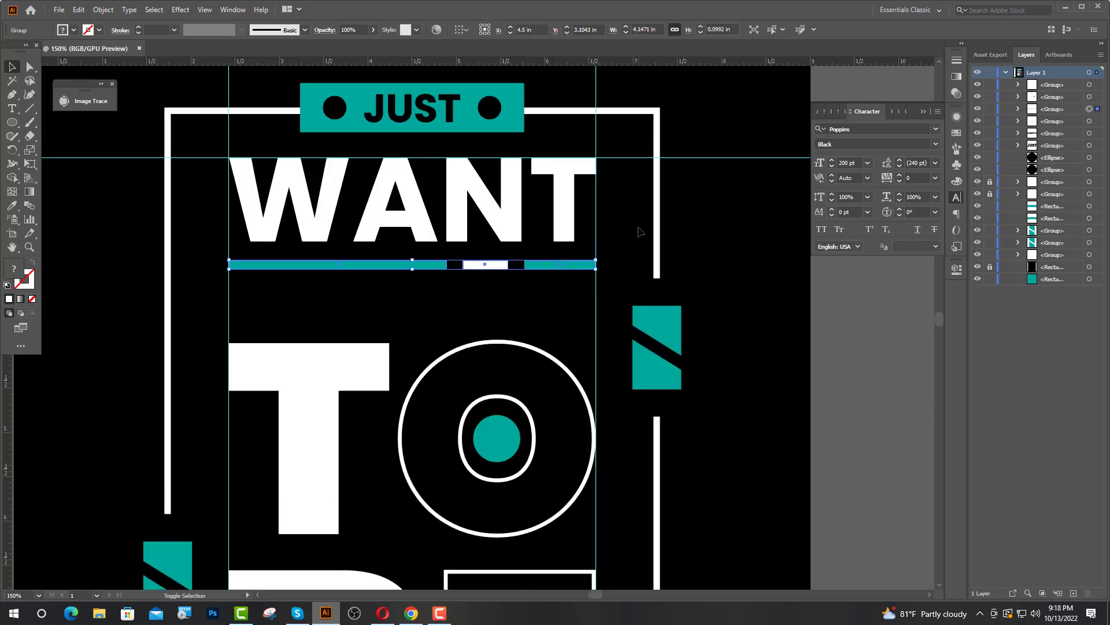
Move TO straight up so it sits just below the thin bars under WANT with a small gap.
{"action": "scroll", "coordinate": [421, 320], "scroll_direction": "down", "scroll_amount": 2}
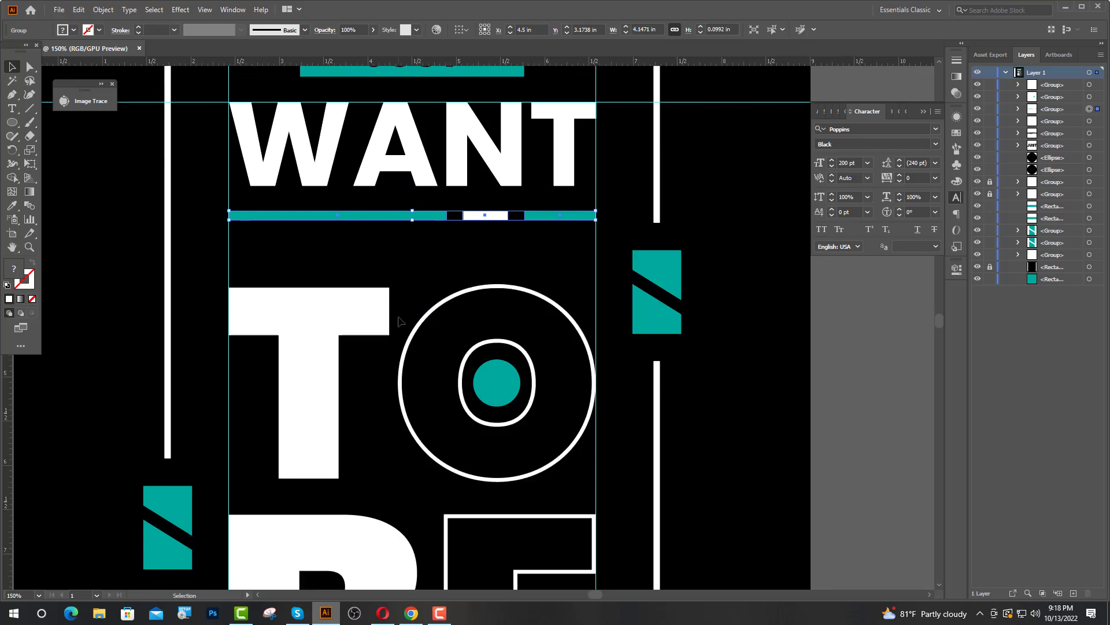
{"action": "left_click", "coordinate": [402, 324]}
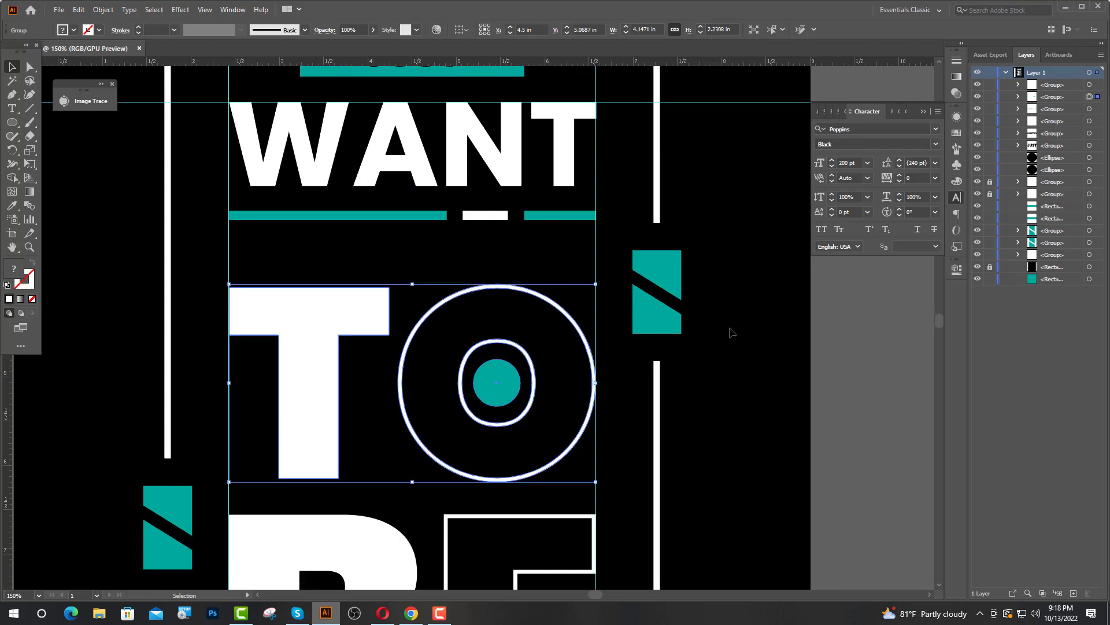
{"action": "key", "text": "Up"}
{"action": "key", "text": "Up"}
{"action": "key", "text": "Up"}
{"action": "key", "text": "Up"}
{"action": "key", "text": "Up"}
{"action": "key", "text": "Up"}
{"action": "key", "text": "Up"}
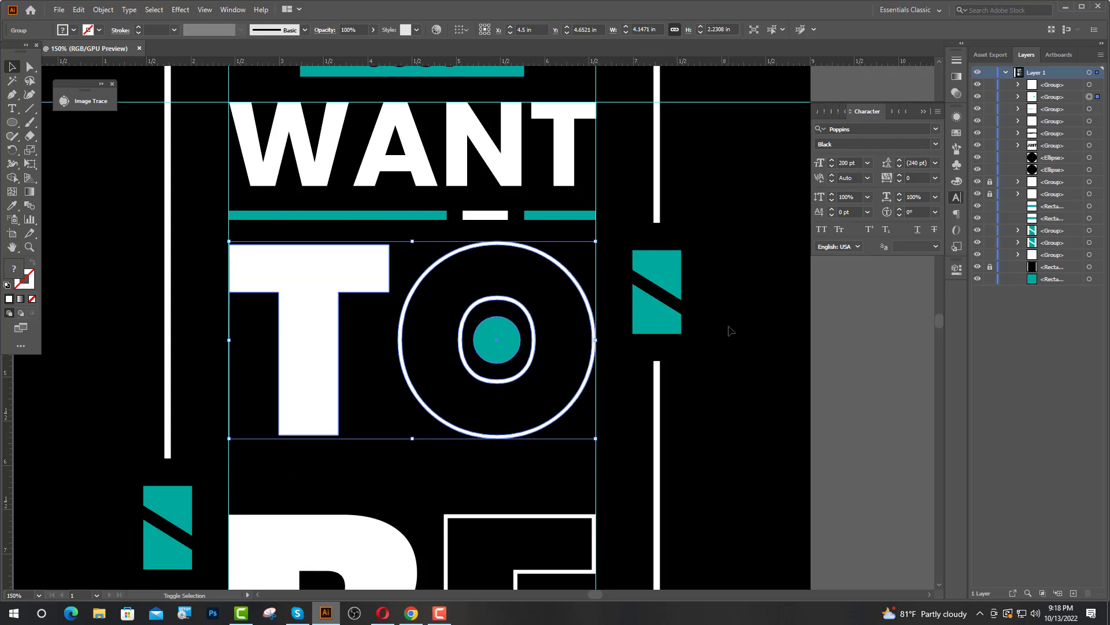
{"action": "key", "text": "Up"}
{"action": "key", "text": "Up"}
{"action": "key", "text": "Up"}
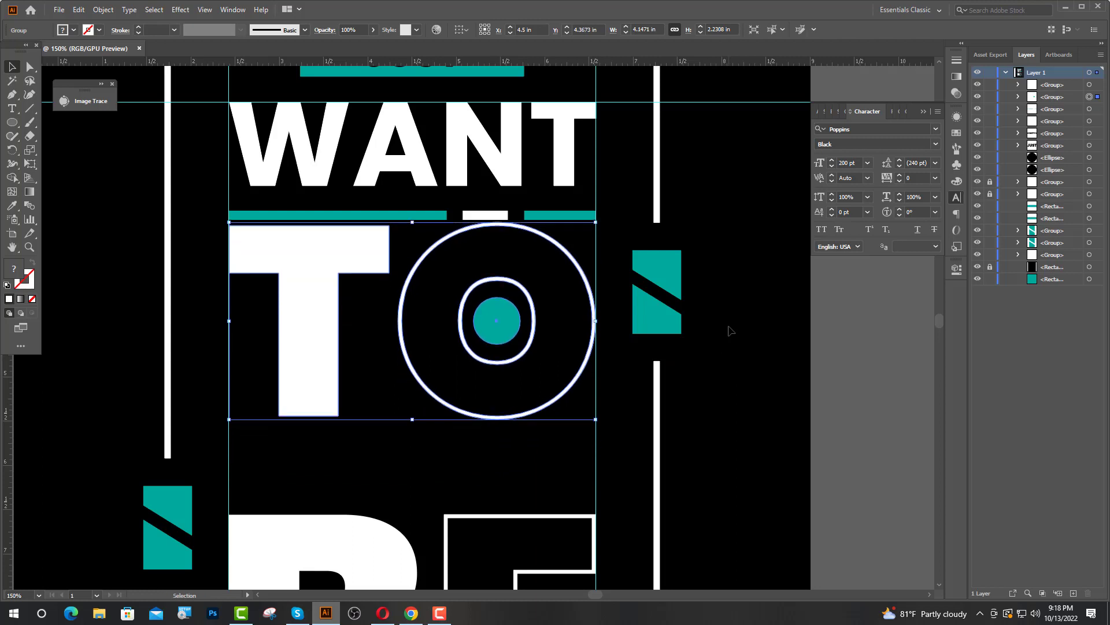
{"action": "key", "text": "Down"}
{"action": "key", "text": "Down"}
{"action": "key", "text": "Down"}
{"action": "key", "text": "Down"}
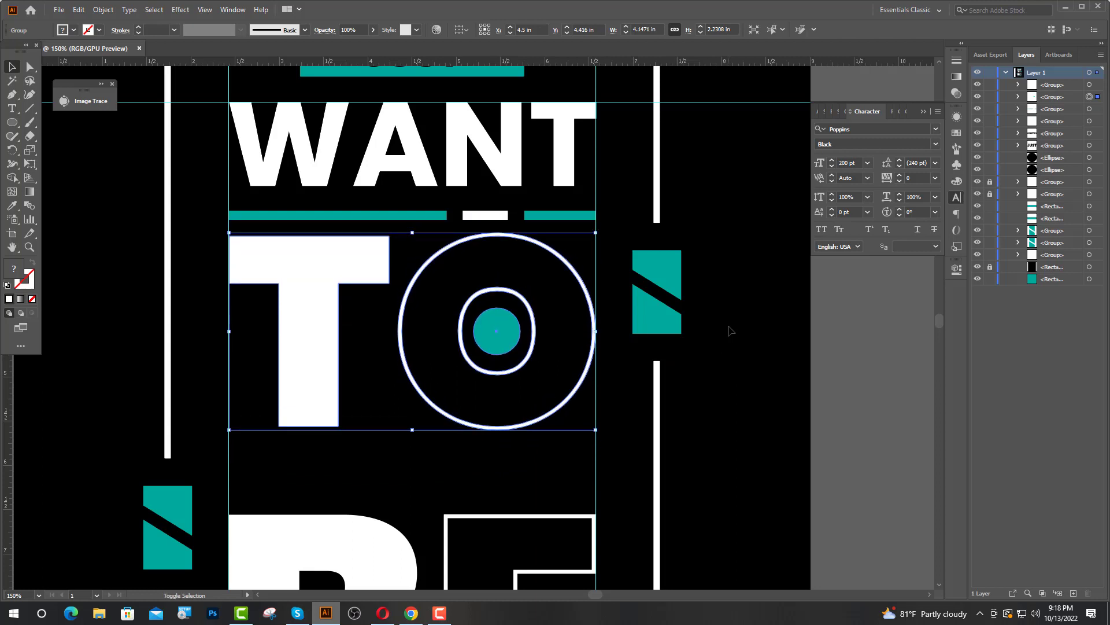
{"action": "left_click", "coordinate": [476, 453]}
Move BE straight up beneath TO, leaving a small gap between the two words.
{"action": "scroll", "coordinate": [475, 453], "scroll_direction": "down", "scroll_amount": 2}
{"action": "scroll", "coordinate": [458, 451], "scroll_direction": "down", "scroll_amount": 3}
{"action": "left_click", "coordinate": [428, 453]}
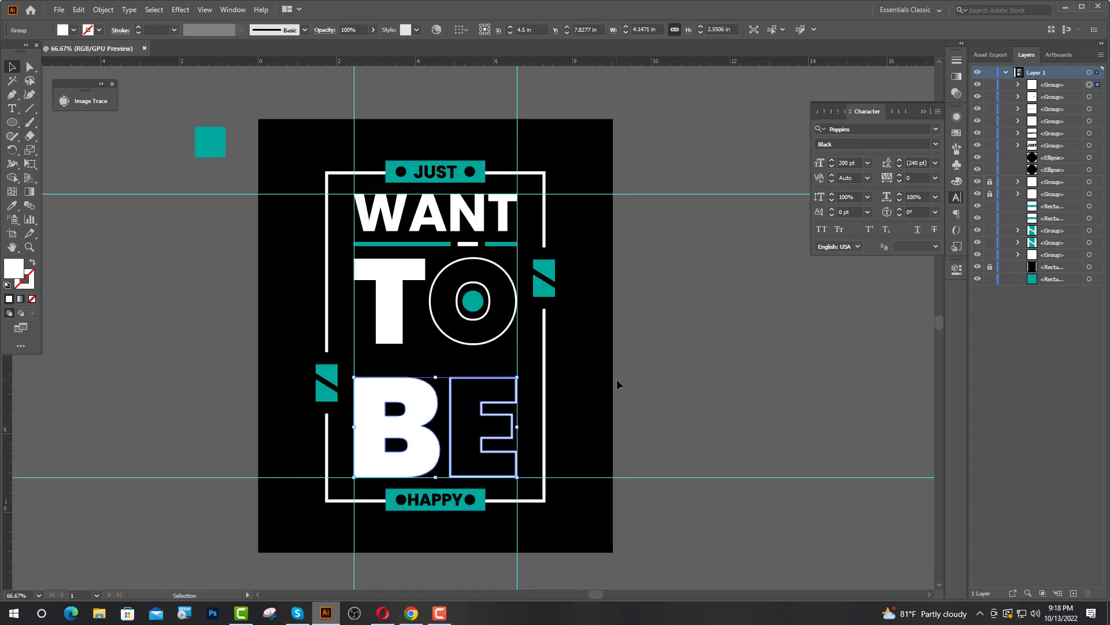
{"action": "key", "text": "Up"}
{"action": "key", "text": "Up"}
{"action": "key", "text": "Up"}
{"action": "key", "text": "Up"}
{"action": "key", "text": "Up"}
{"action": "key", "text": "Up"}
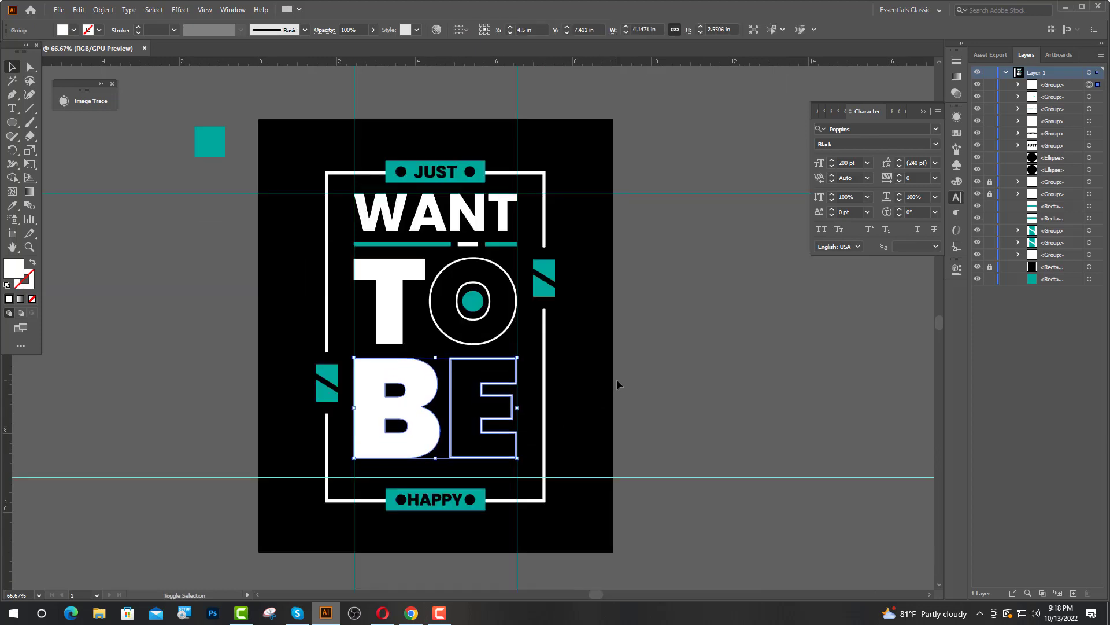
{"action": "key", "text": "Up"}
{"action": "key", "text": "Up"}
{"action": "key", "text": "Up"}
{"action": "key", "text": "Down"}
{"action": "key", "text": "Down"}
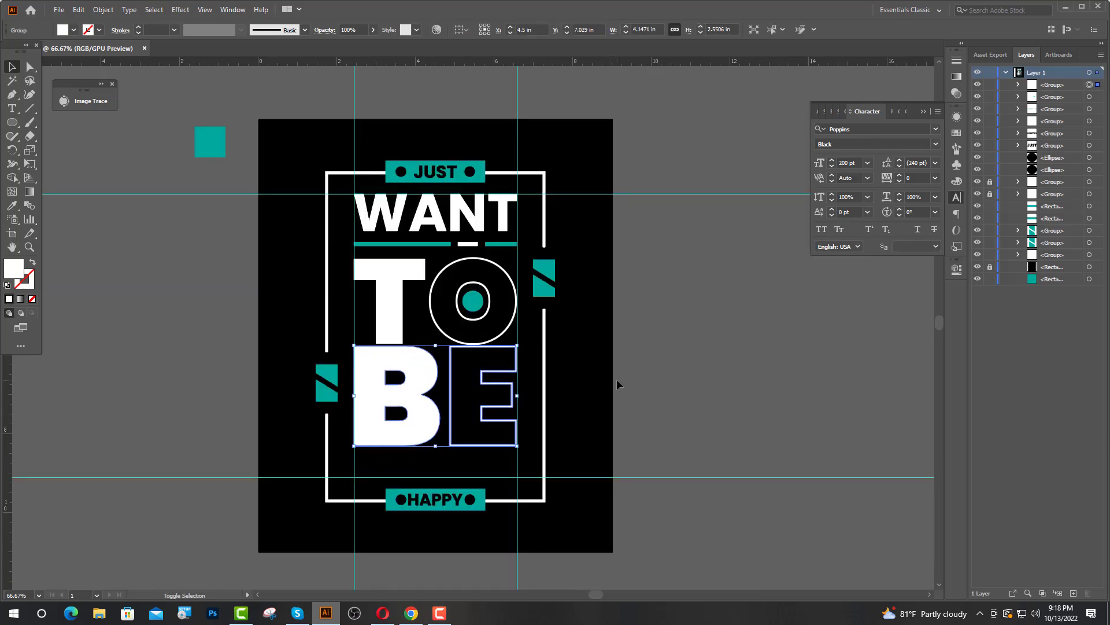
{"action": "key", "text": "Down"}
{"action": "key", "text": "Down"}
{"action": "key", "text": "Down"}
{"action": "left_click", "coordinate": [433, 561]}
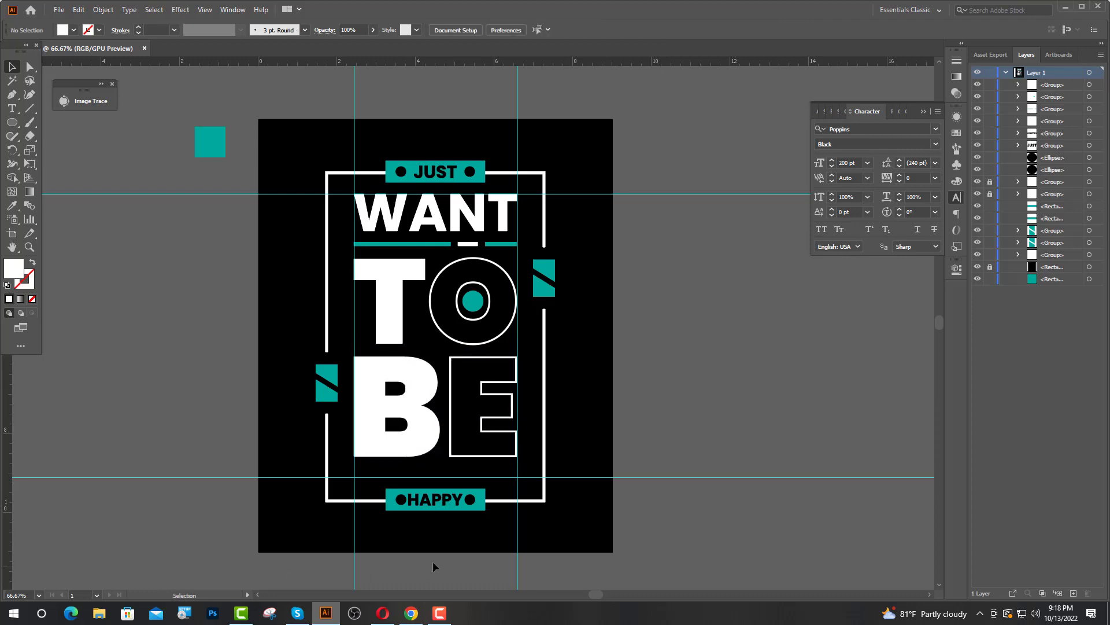
Raise the lower frame edge with the HAPPY badge closer to BE, shortening the frame's lower side lines.
{"action": "left_click", "coordinate": [30, 67]}
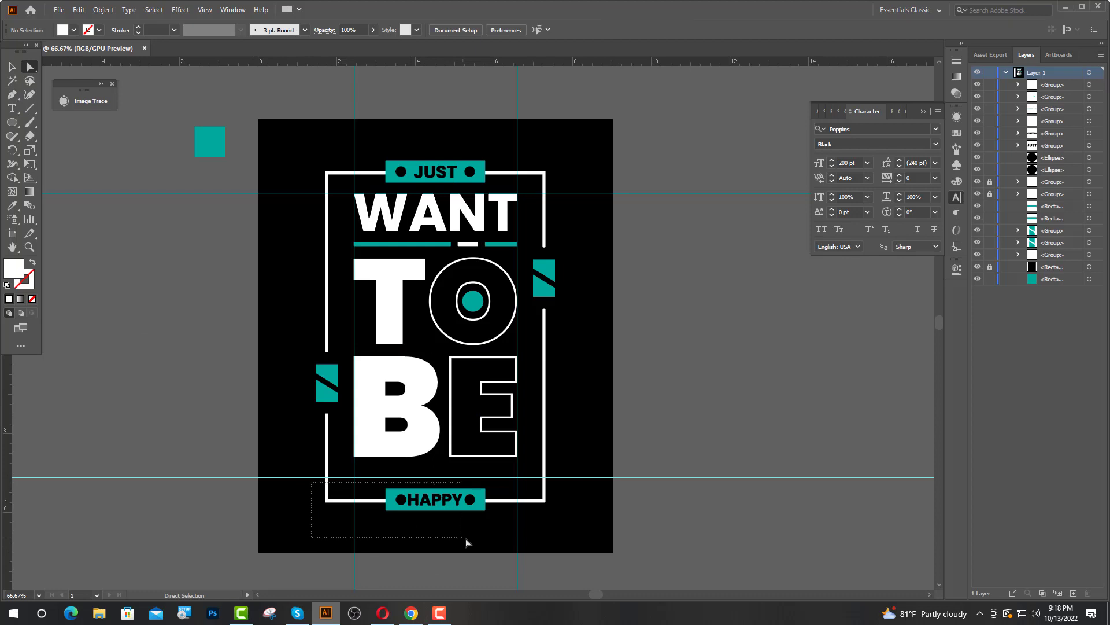
{"action": "left_click_drag", "start_coordinate": [467, 542], "coordinate": [560, 525]}
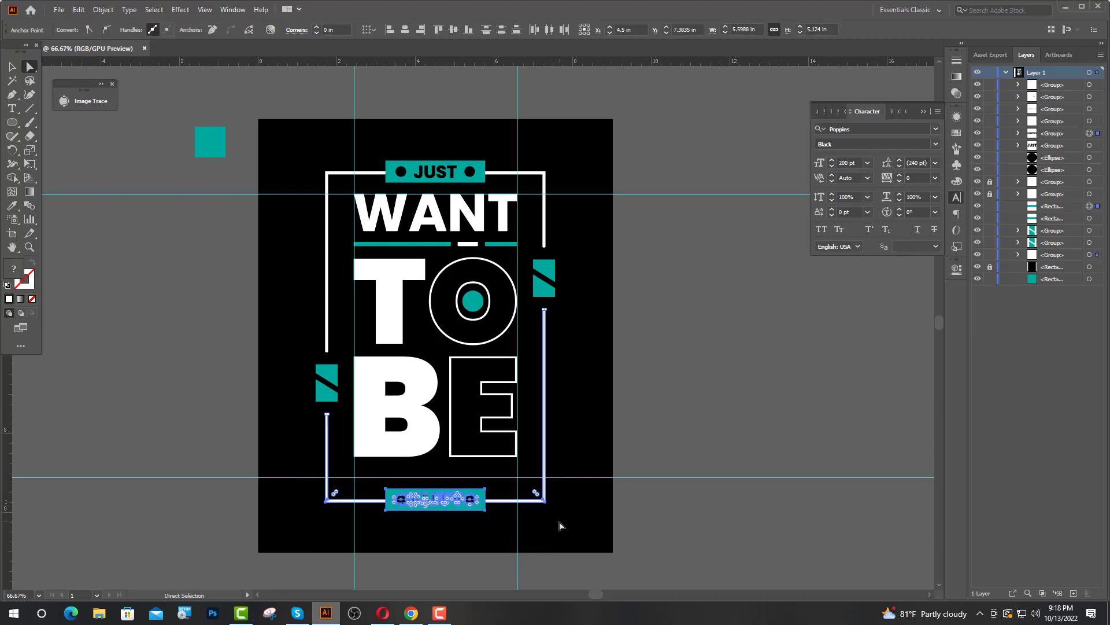
{"action": "key", "text": "Up"}
{"action": "key", "text": "Up"}
{"action": "key", "text": "Up"}
{"action": "key", "text": "Up"}
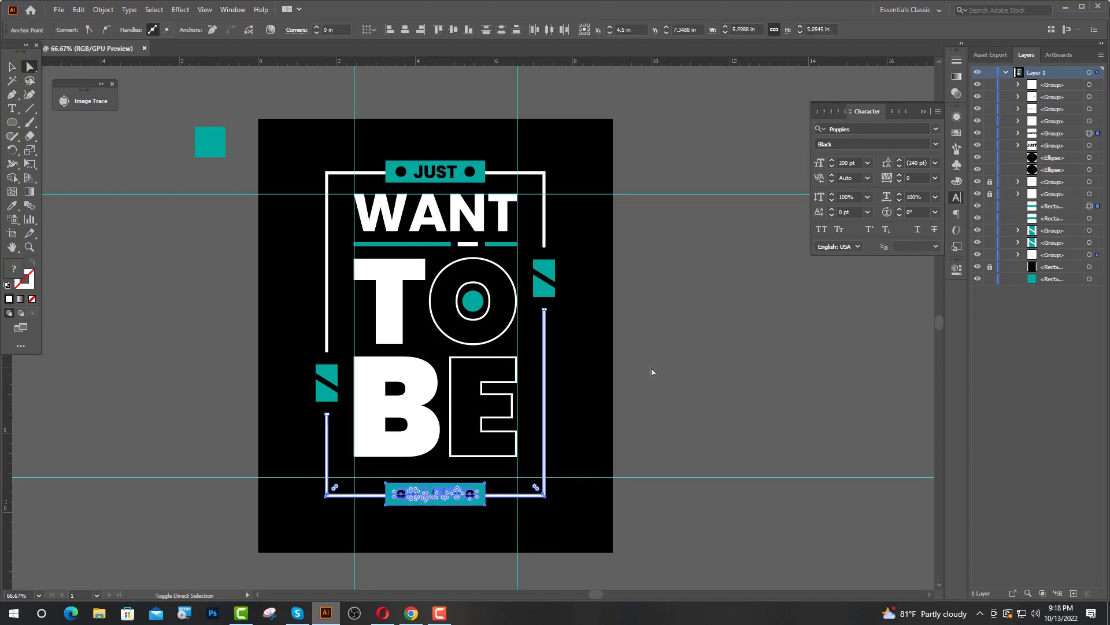
{"action": "key", "text": "Up"}
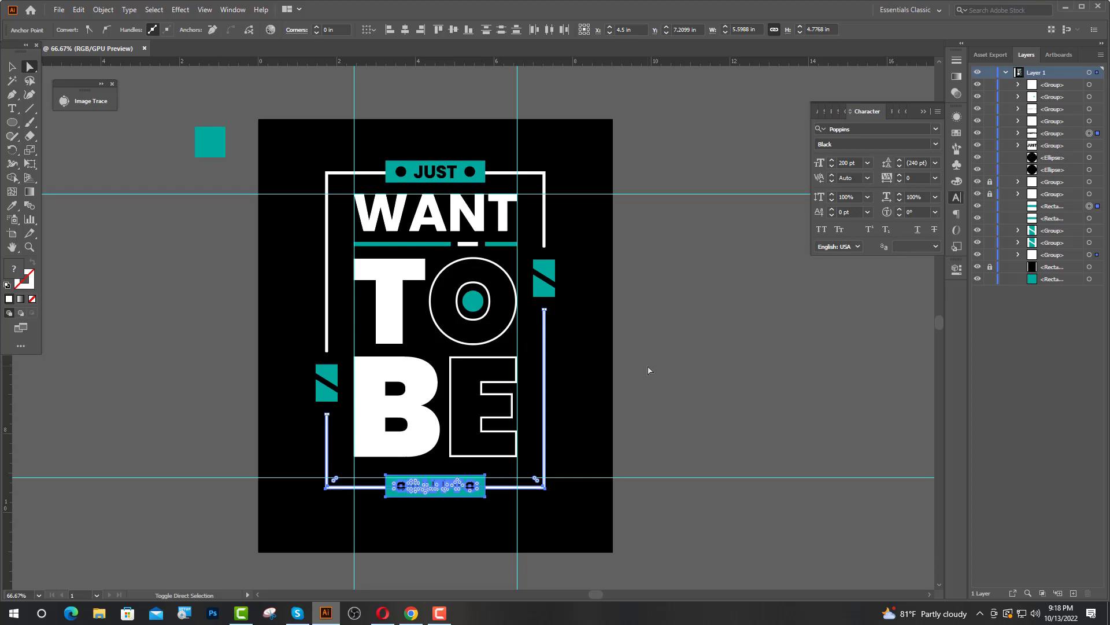
Group the frame with the JUST and HAPPY badges and both side accents, and centre the group vertically on the artboard.
{"action": "key", "text": "v"}
{"action": "left_click", "coordinate": [491, 280]}
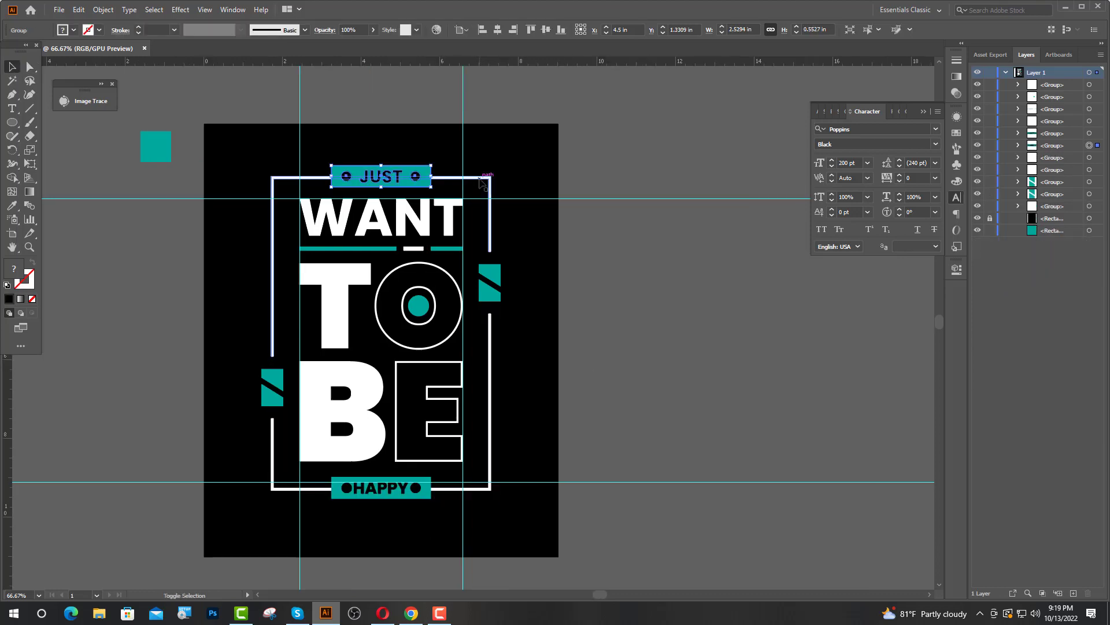
{"action": "left_click", "coordinate": [496, 299], "text": "shift"}
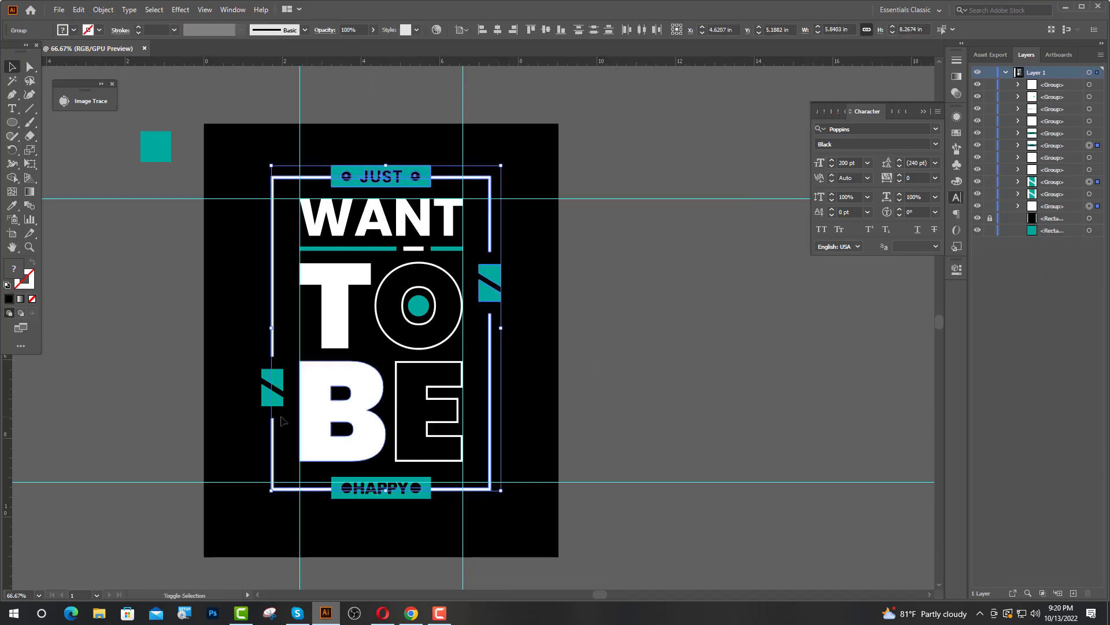
{"action": "left_click", "coordinate": [273, 387], "text": "shift"}
{"action": "left_click", "coordinate": [426, 500], "text": "shift"}
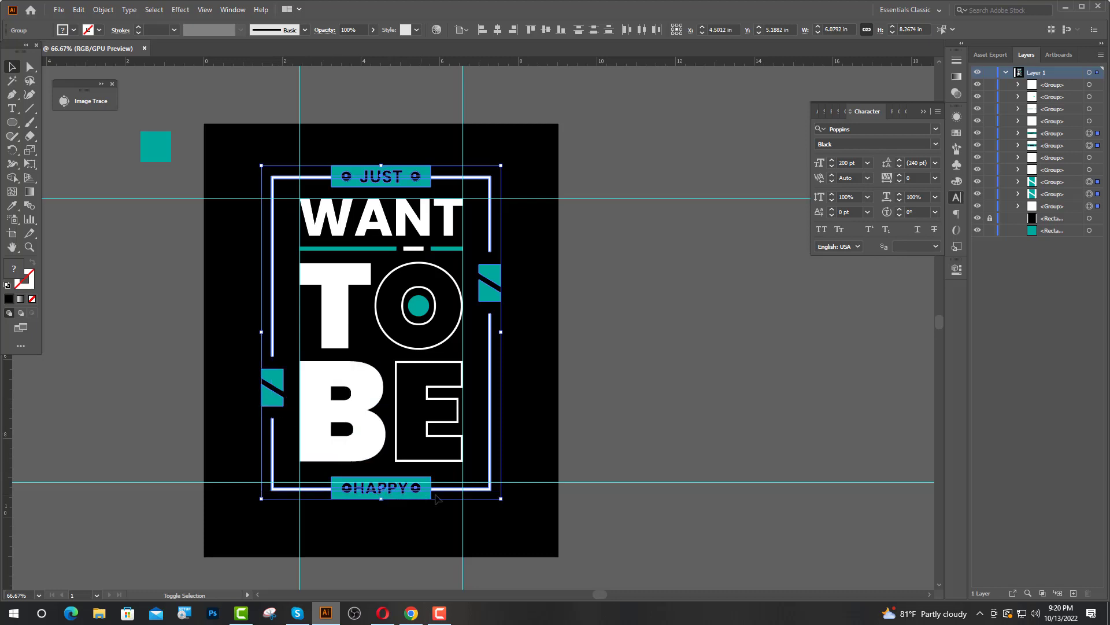
{"action": "key", "text": "ctrl+g"}
{"action": "left_click", "coordinate": [546, 29]}
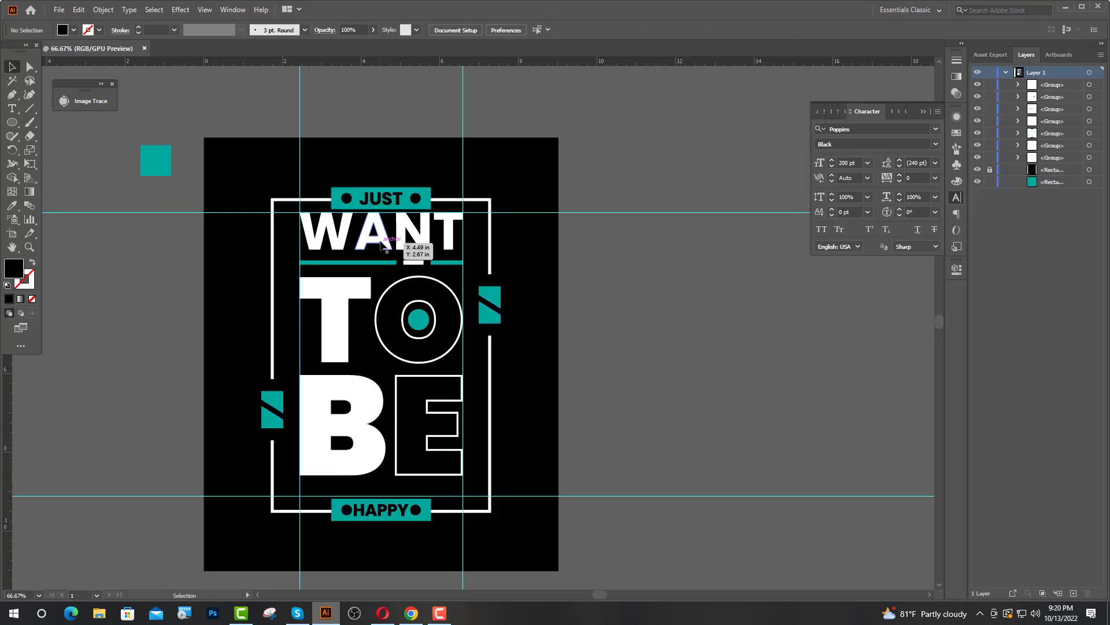
Group WANT, the thin bars, TO and BE, and centre the group vertically on the artboard.
{"action": "left_click", "coordinate": [405, 245]}
{"action": "left_click", "coordinate": [366, 298], "text": "shift"}
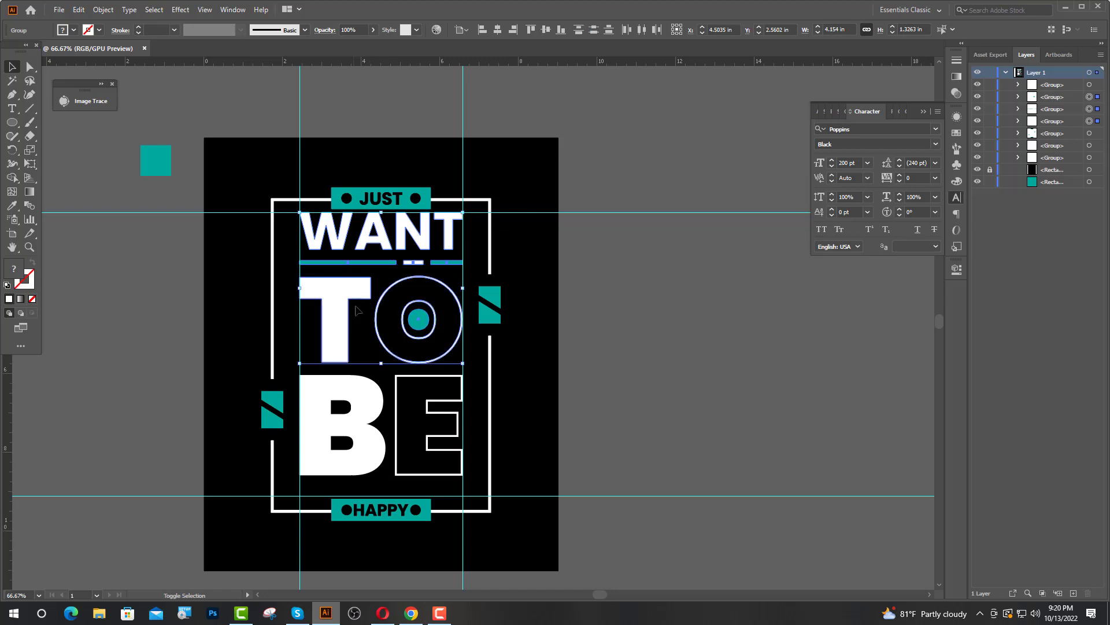
{"action": "left_click", "coordinate": [364, 397], "text": "shift"}
{"action": "key", "text": "Down"}
{"action": "key", "text": "Down"}
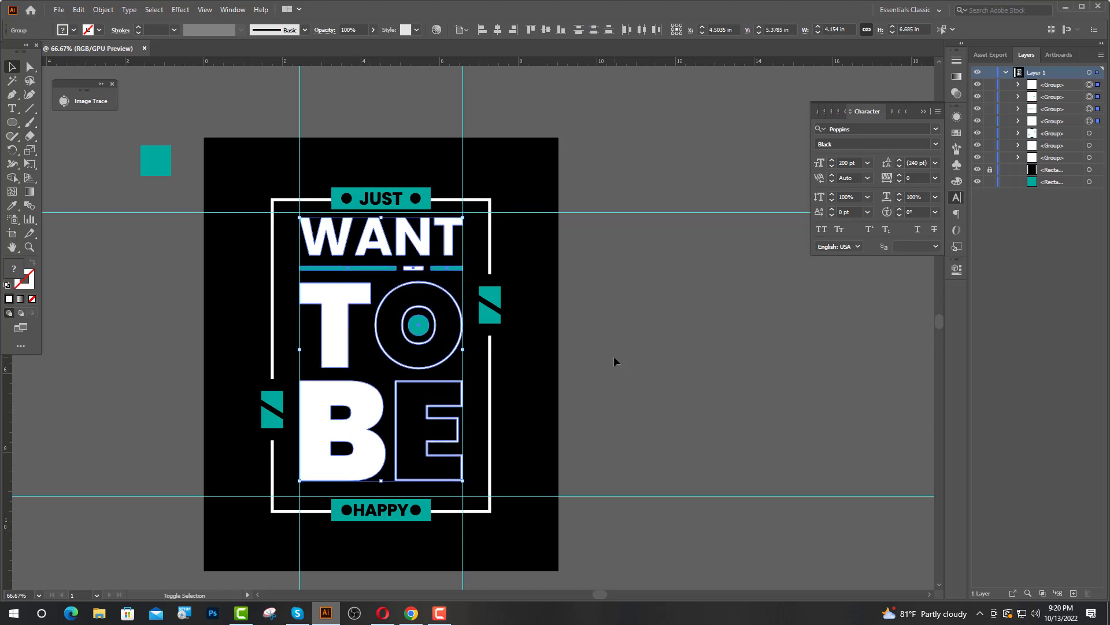
{"action": "key", "text": "ctrl+g"}
{"action": "left_click", "coordinate": [547, 30]}
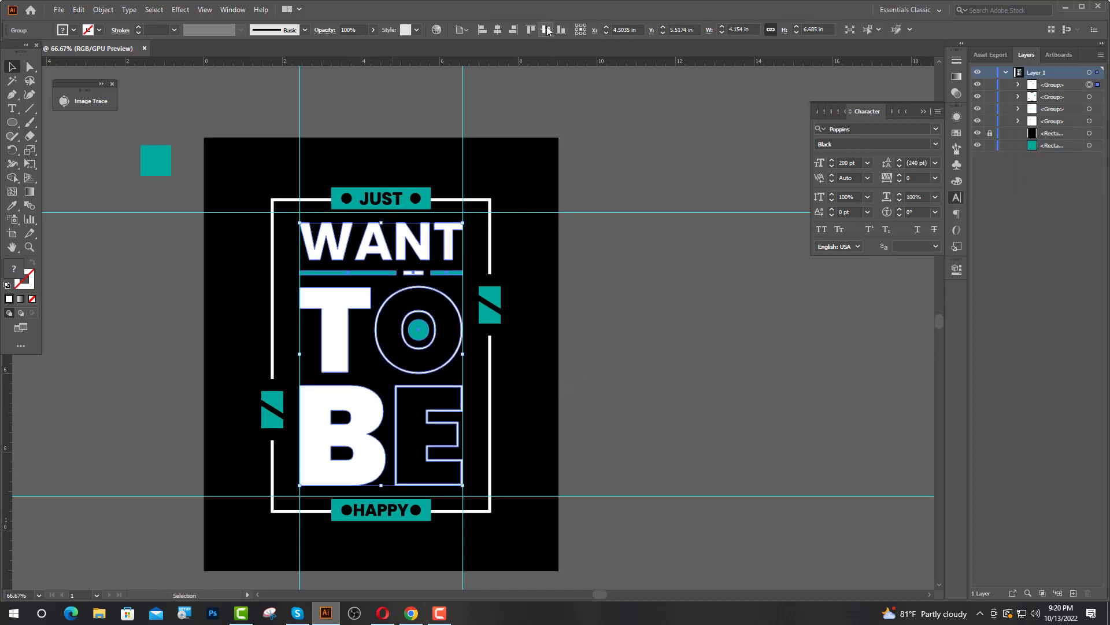
Delete the horizontal and vertical guides around the lettering.
{"action": "left_click", "coordinate": [598, 273]}
{"action": "scroll", "coordinate": [453, 225], "scroll_direction": "down", "scroll_amount": 1}
{"action": "left_click", "coordinate": [546, 170]}
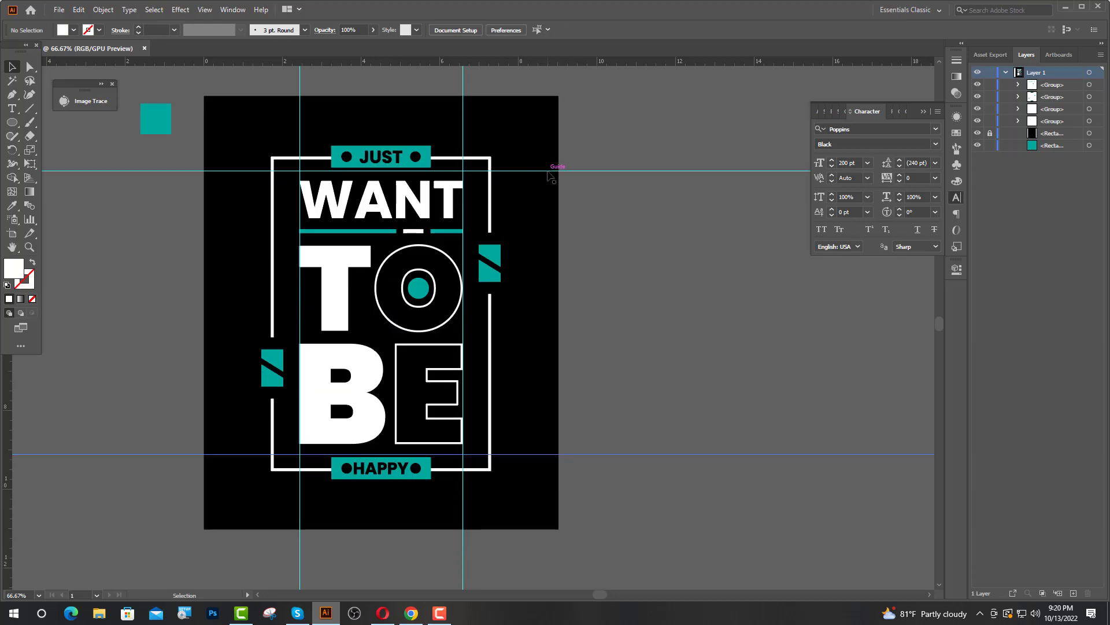
{"action": "key", "text": "Delete"}
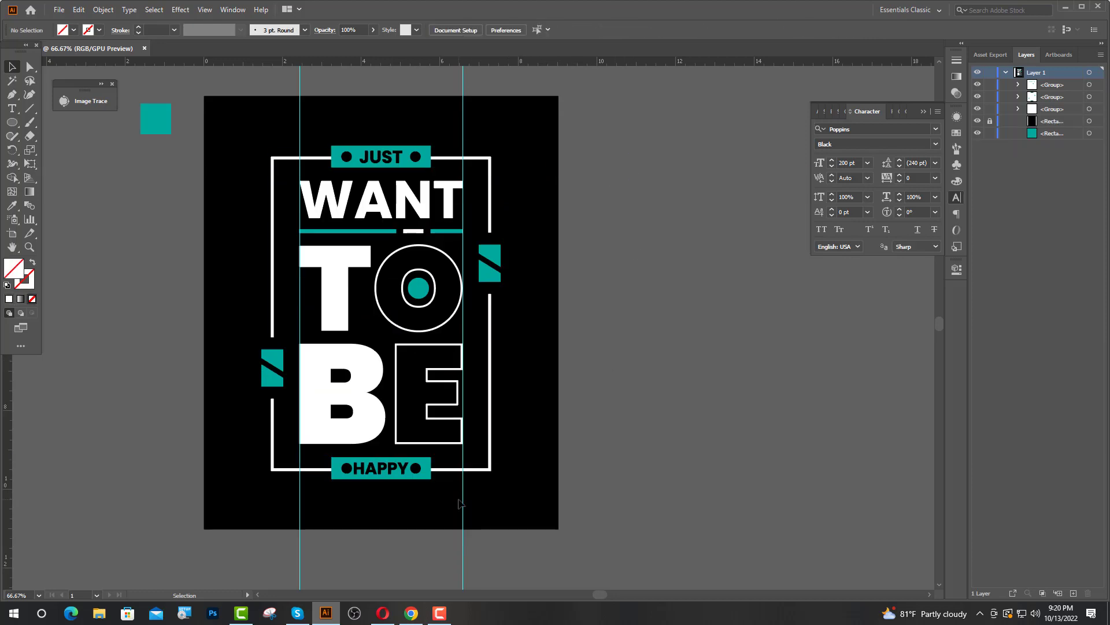
{"action": "left_click", "coordinate": [465, 507]}
{"action": "key", "text": "Delete"}
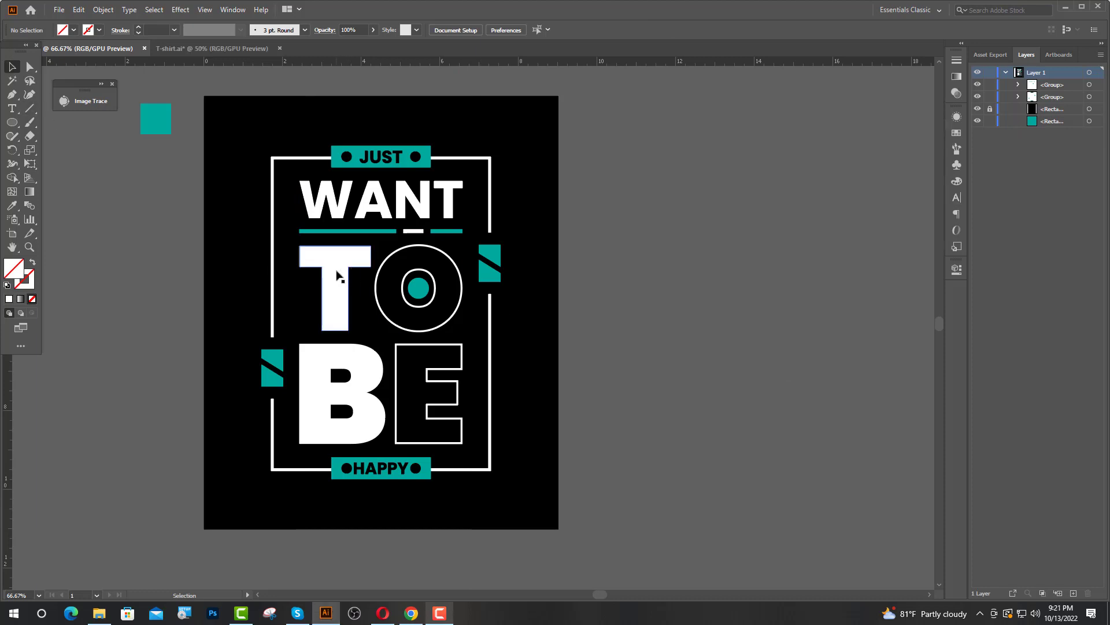
Group the central lettering together with the frame and its badges into one design.
{"action": "left_click", "coordinate": [339, 278]}
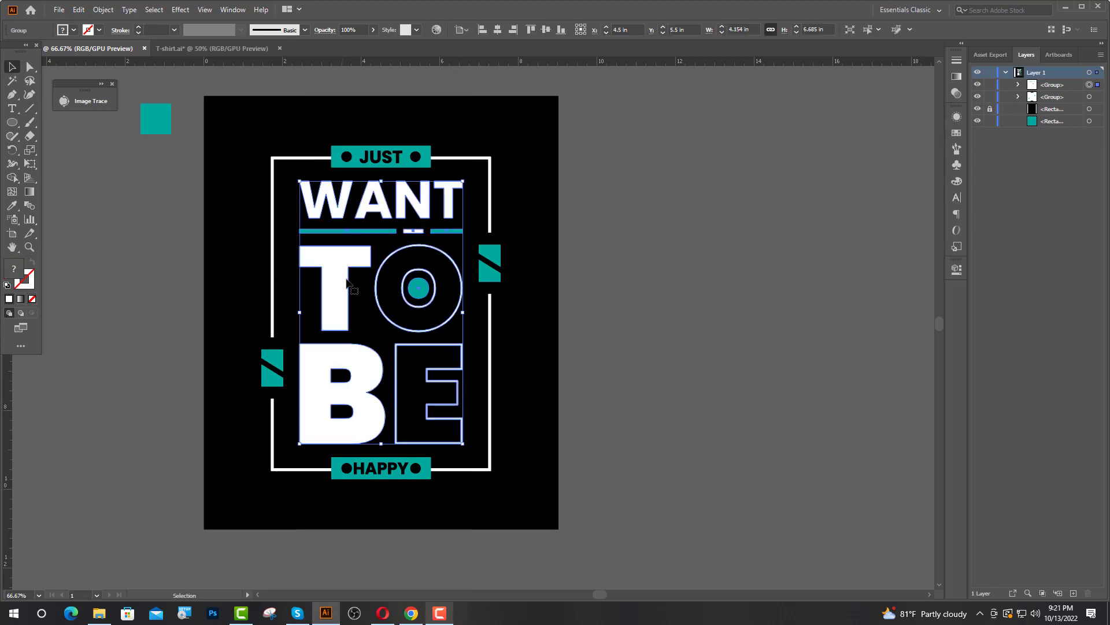
{"action": "left_click", "coordinate": [491, 324], "text": "shift"}
{"action": "key", "text": "ctrl+g"}
{"action": "left_click", "coordinate": [570, 339]}
Place the design at reduced size on the black shirt in T-shirt.ai and centre it horizontally and vertically on the artboard.
{"action": "left_click_drag", "start_coordinate": [490, 334], "coordinate": [393, 237]}
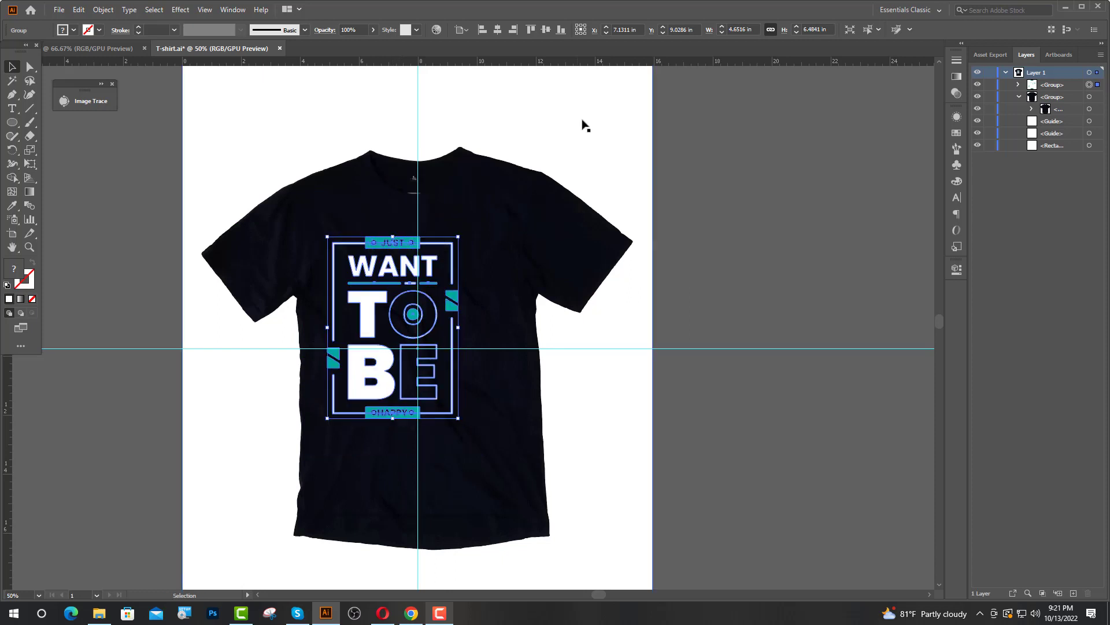
{"action": "left_click", "coordinate": [499, 30]}
{"action": "left_click", "coordinate": [546, 30]}
{"action": "key", "text": "ctrl+="}
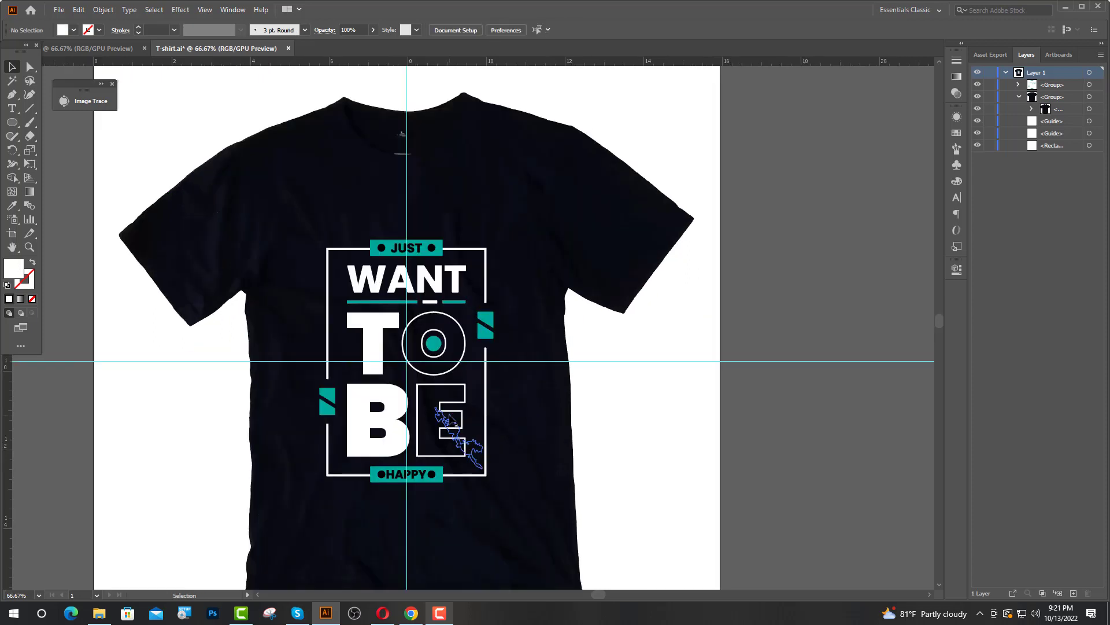
Nudge the design slightly down the front of the shirt, keeping it on the vertical centre line.
{"action": "key", "text": "Down"}
{"action": "key", "text": "Down"}
{"action": "key", "text": "Down"}
{"action": "key", "text": "Down"}
{"action": "key", "text": "Down"}
{"action": "key", "text": "Down"}
{"action": "key", "text": "Down"}
{"action": "key", "text": "Down"}
{"action": "key", "text": "Down"}
{"action": "key", "text": "Down"}
{"action": "key", "text": "Down"}
{"action": "key", "text": "Down"}
{"action": "key", "text": "Down"}
{"action": "key", "text": "Down"}
{"action": "key", "text": "Down"}
{"action": "key", "text": "Down"}
{"action": "key", "text": "Down"}
{"action": "key", "text": "Down"}
{"action": "key", "text": "Down"}
{"action": "key", "text": "Down"}
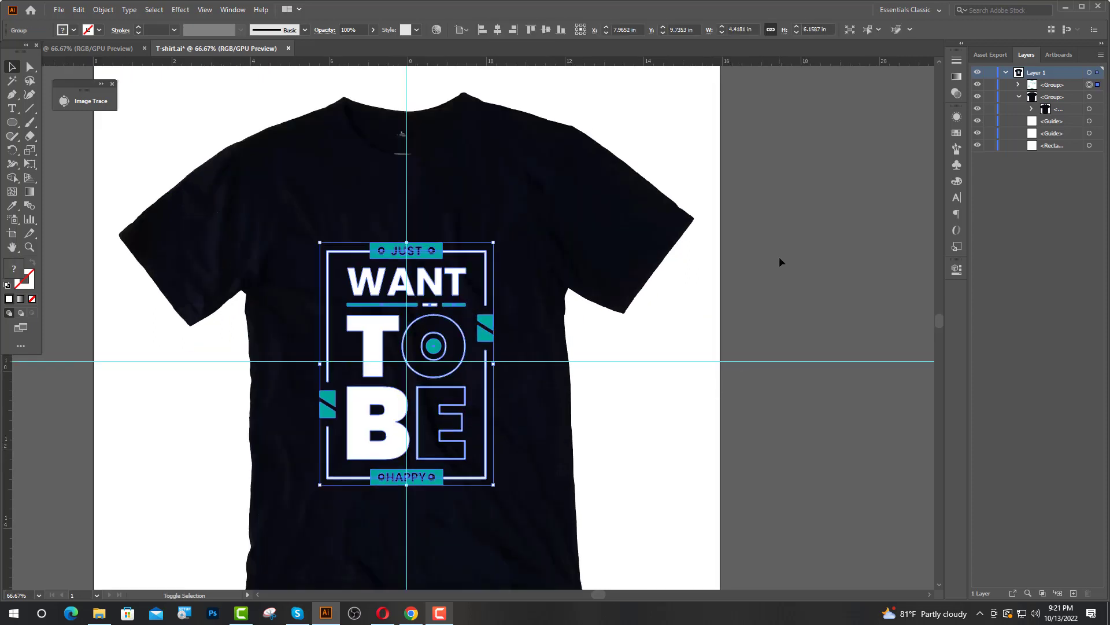
{"action": "left_click", "coordinate": [780, 255]}
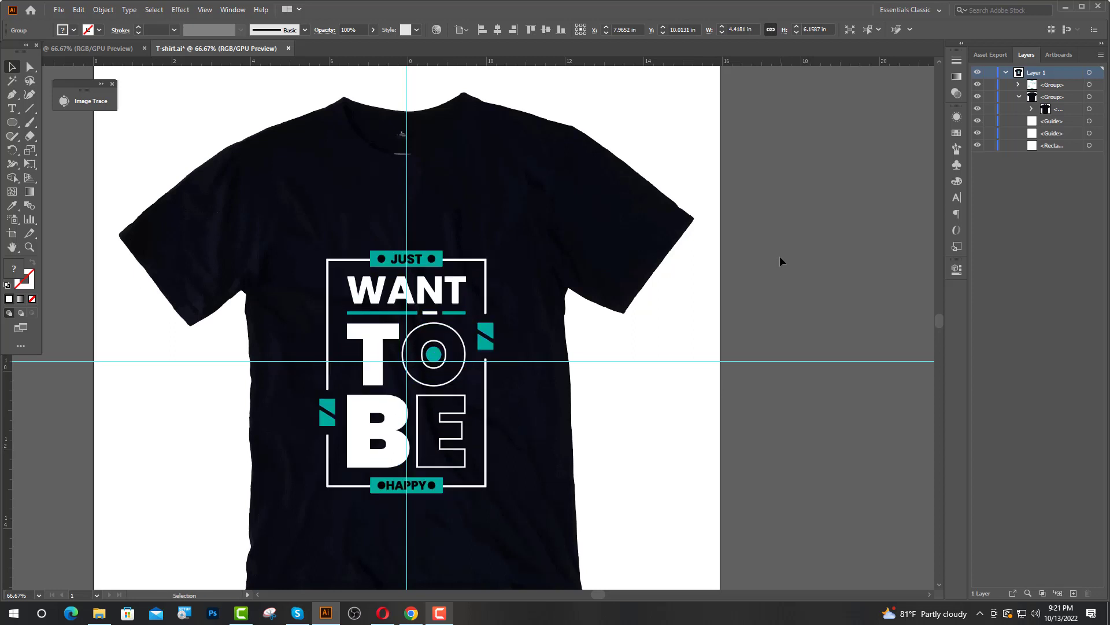
Hide both centre guides and show the whole shirt mockup.
{"action": "key", "text": "ctrl+minus"}
{"action": "left_click", "coordinate": [978, 133]}
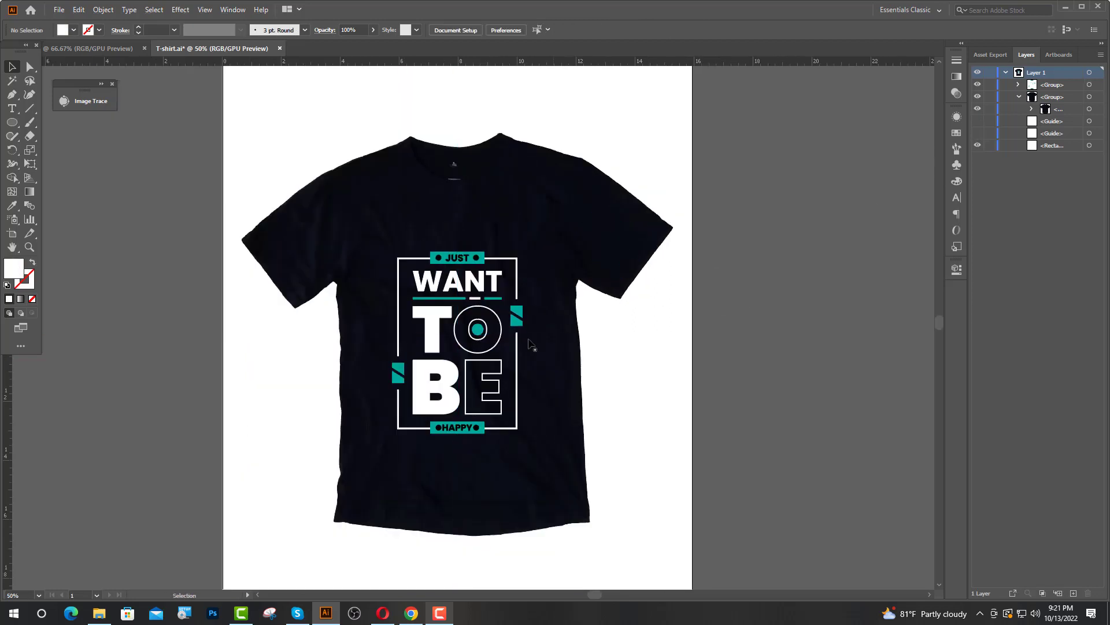
{"action": "scroll", "coordinate": [540, 397], "scroll_direction": "down", "scroll_amount": 1}
{"action": "scroll", "coordinate": [540, 397], "scroll_direction": "right", "scroll_amount": 1}
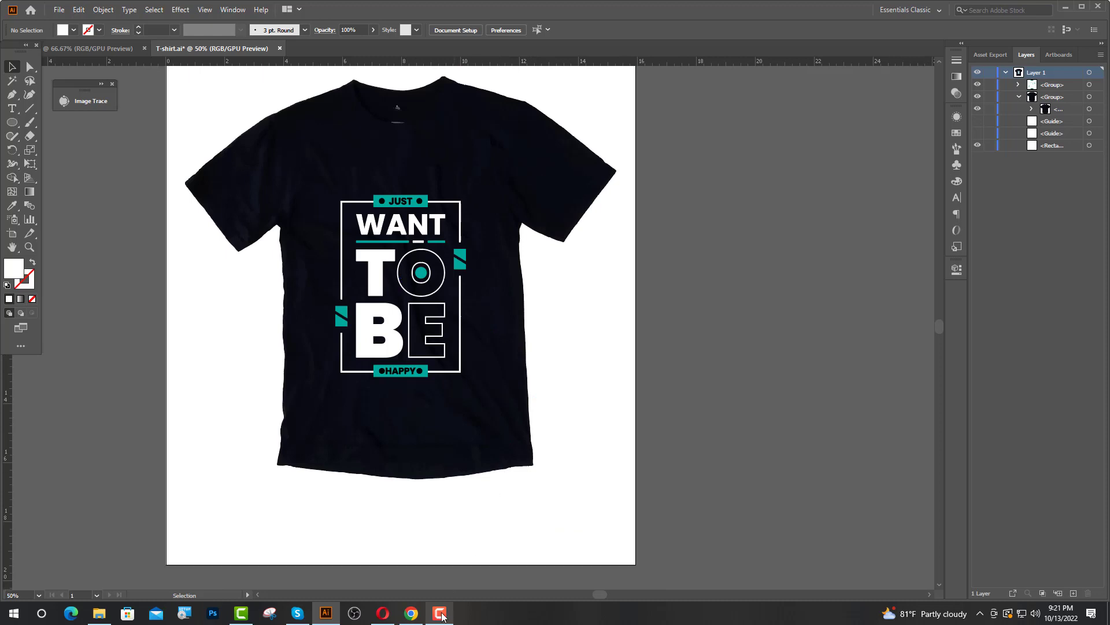